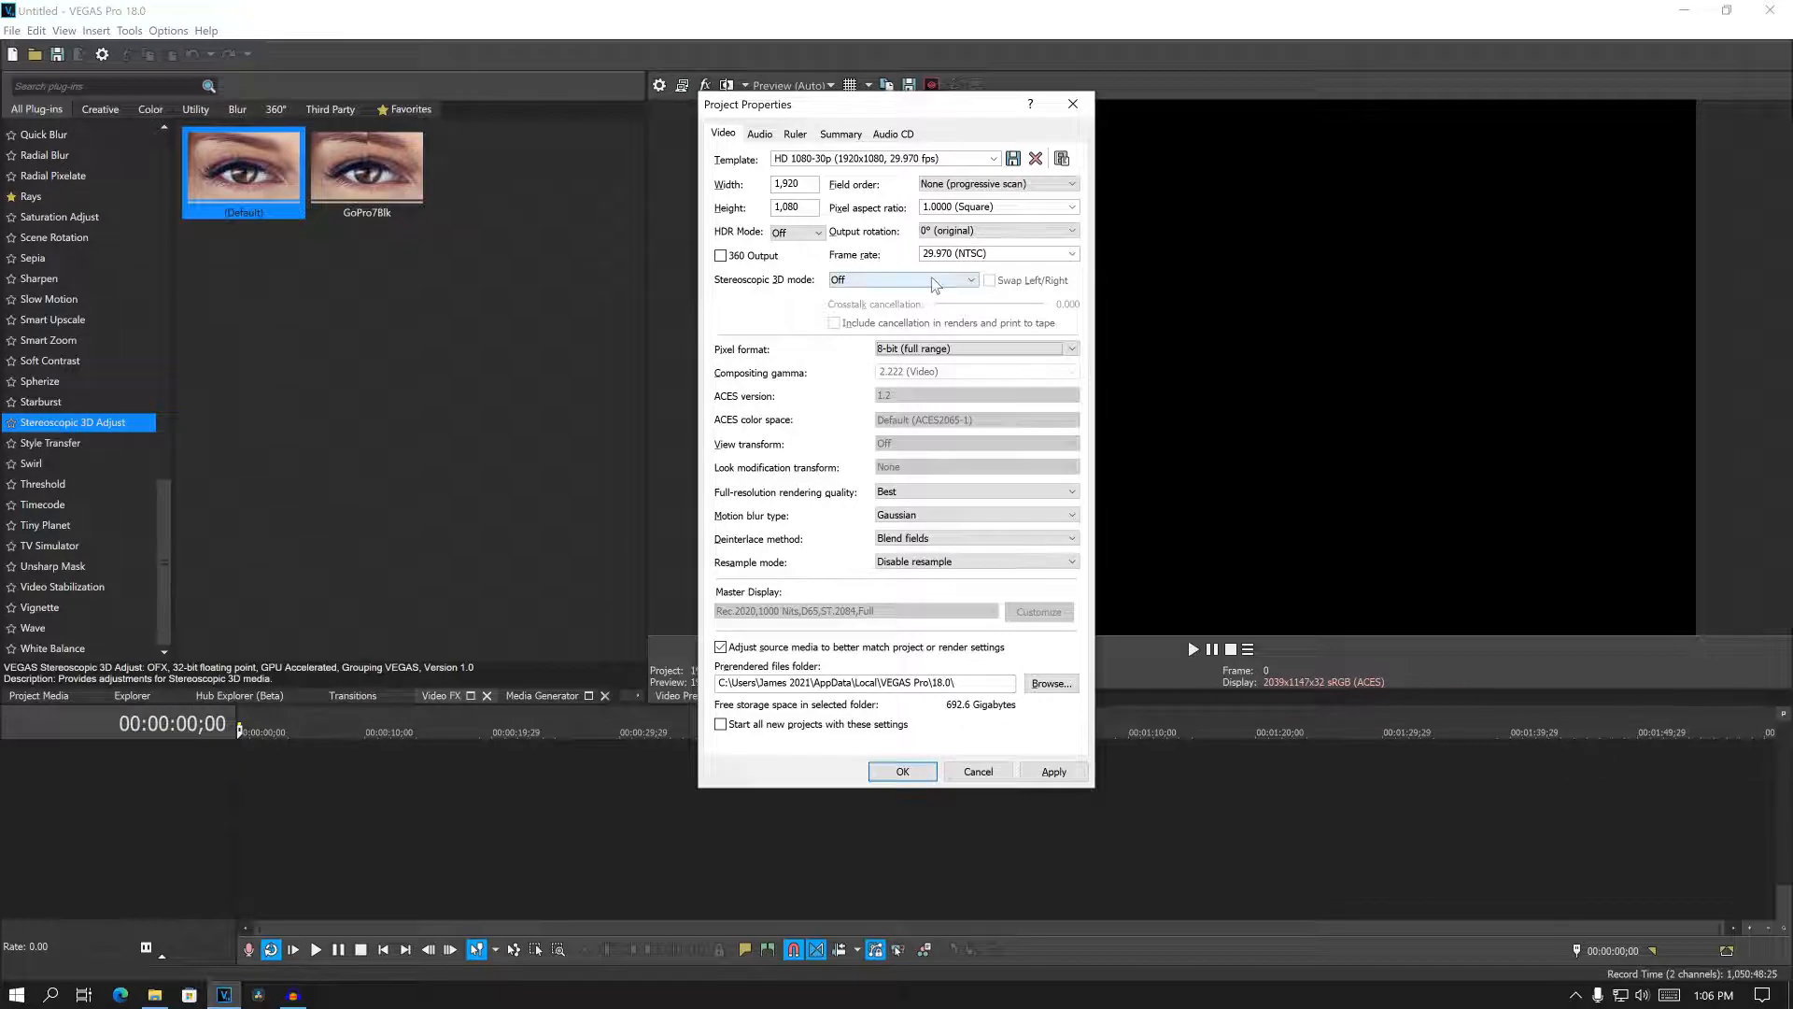
- Place GX010217.MP4 from the Right 6-28-22 folder on the timeline, match the project video settings to it, and review the project properties
{"action": "left_click", "coordinate": [902, 770]}
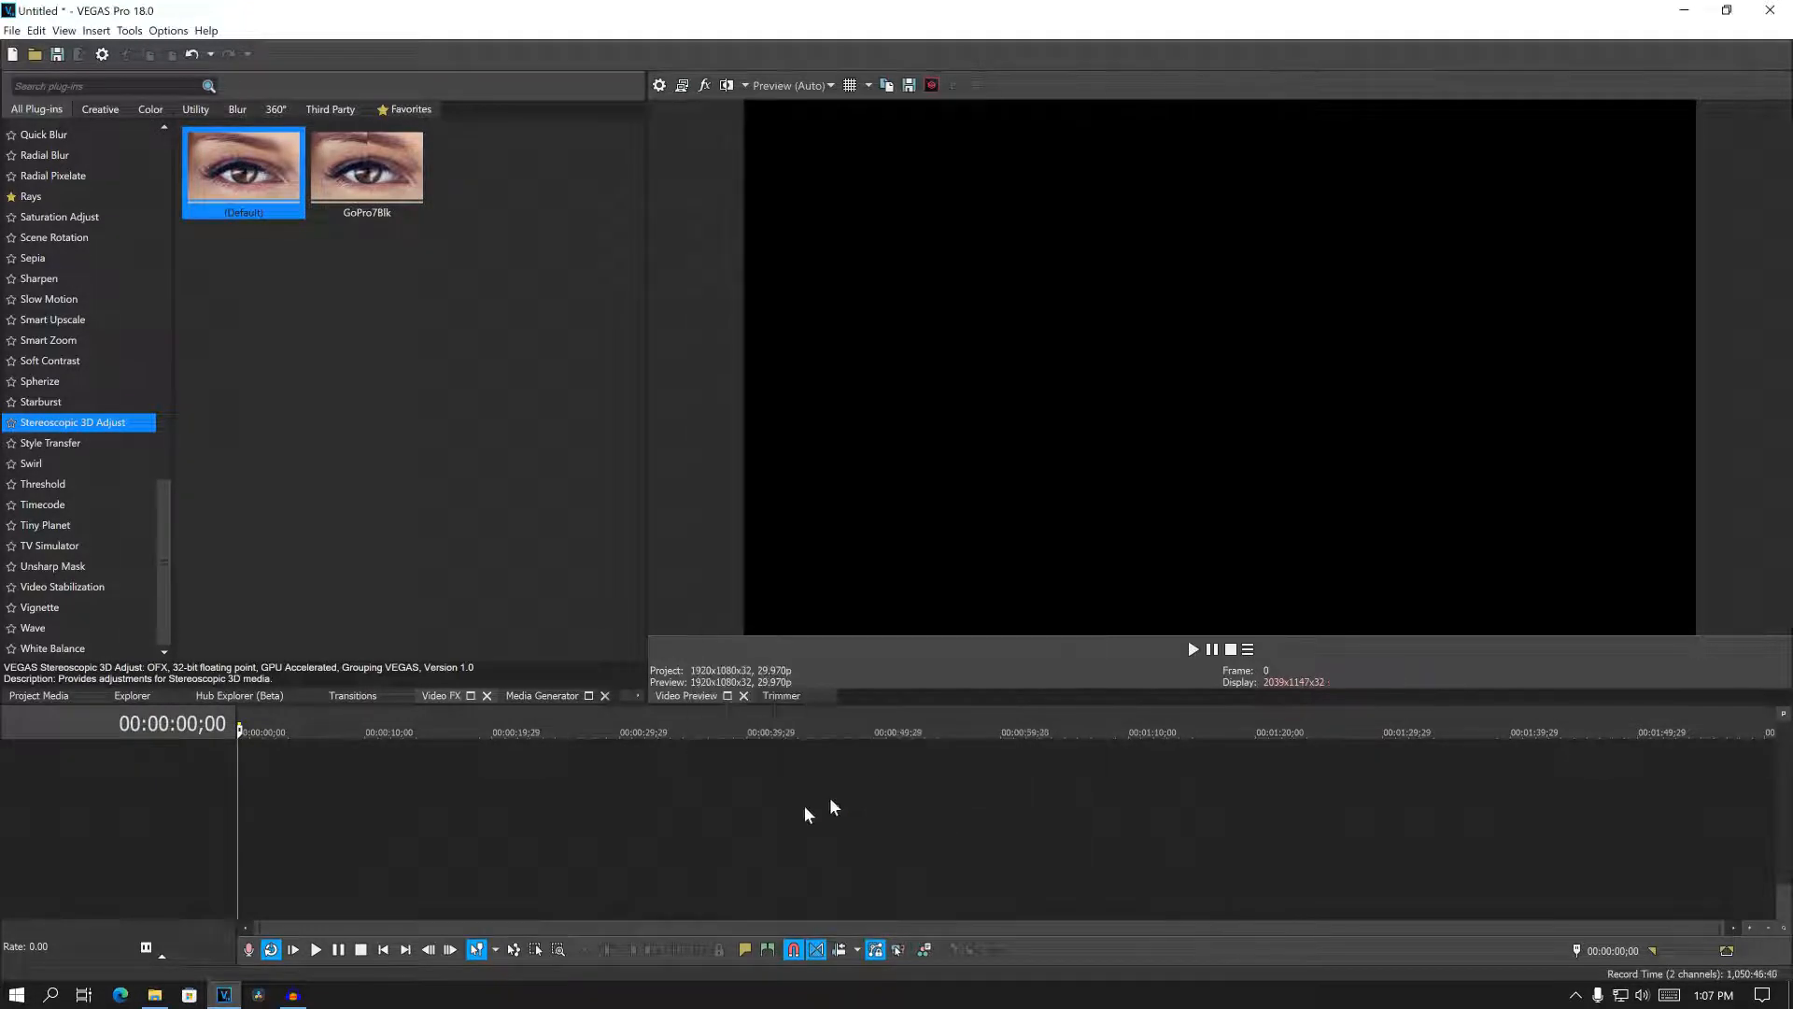
{"action": "left_click", "coordinate": [155, 995]}
{"action": "left_click_drag", "start_coordinate": [1017, 291], "coordinate": [594, 786]}
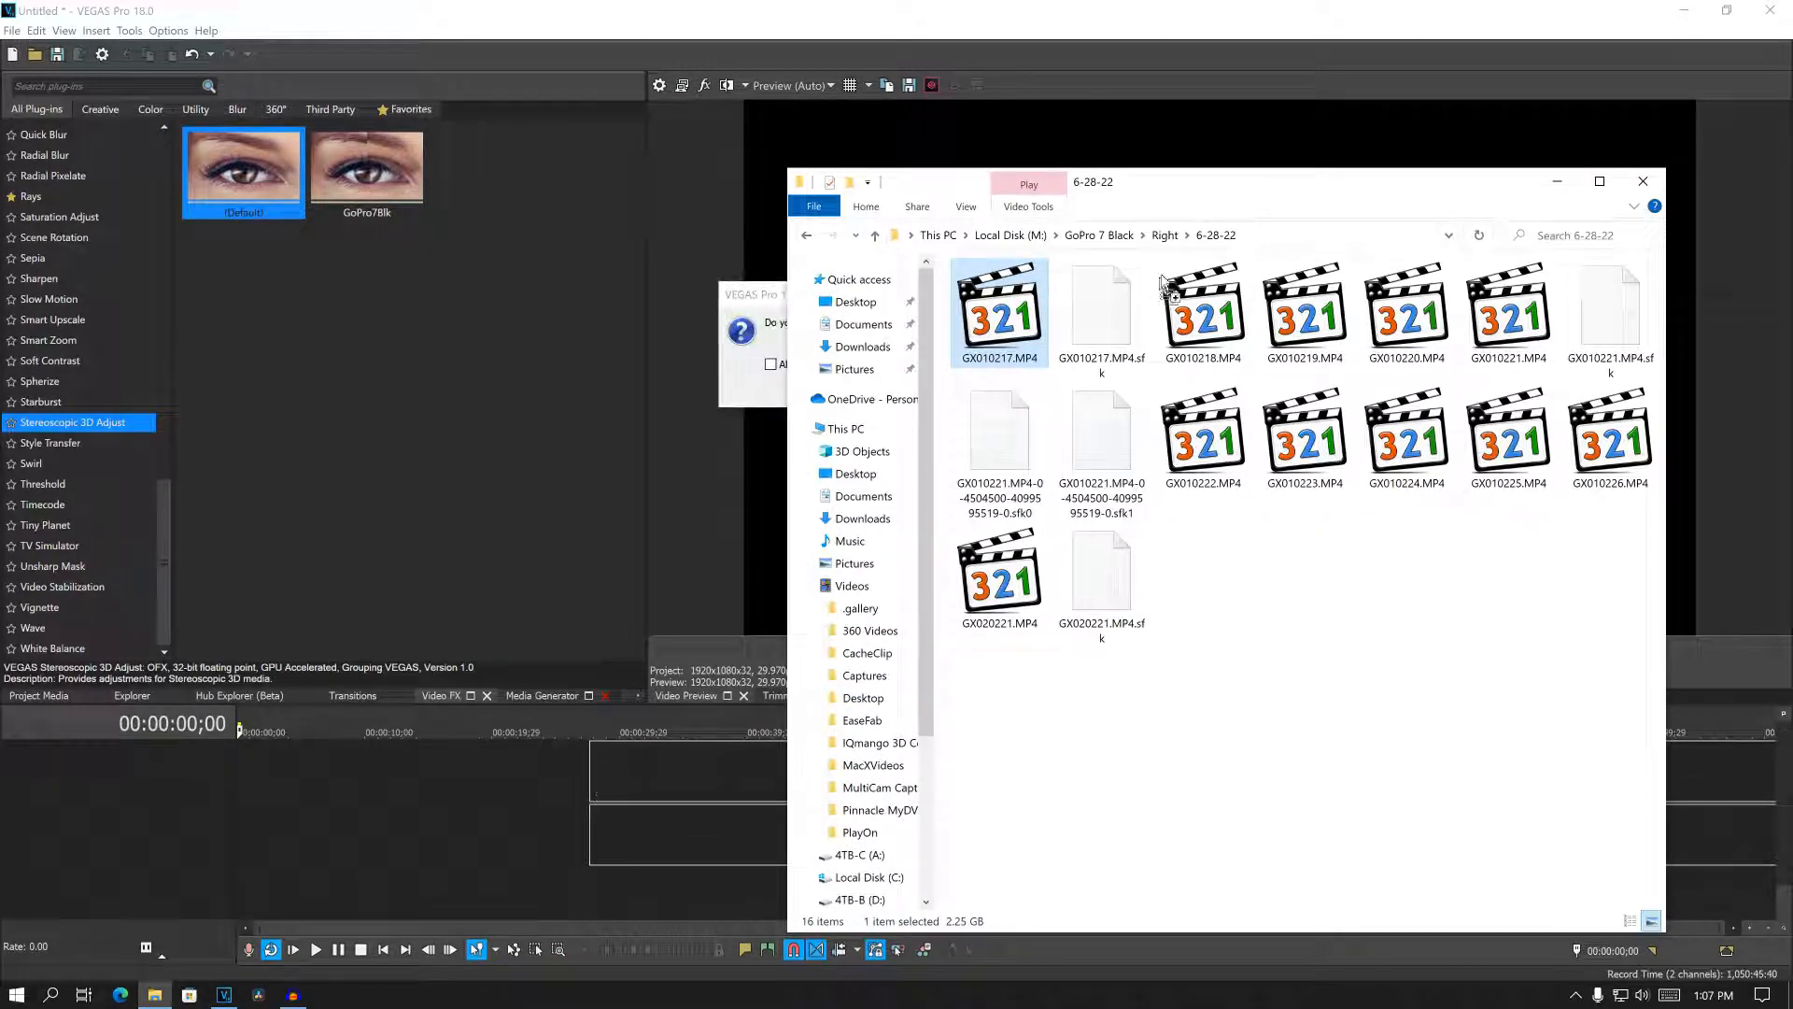
{"action": "left_click", "coordinate": [759, 292]}
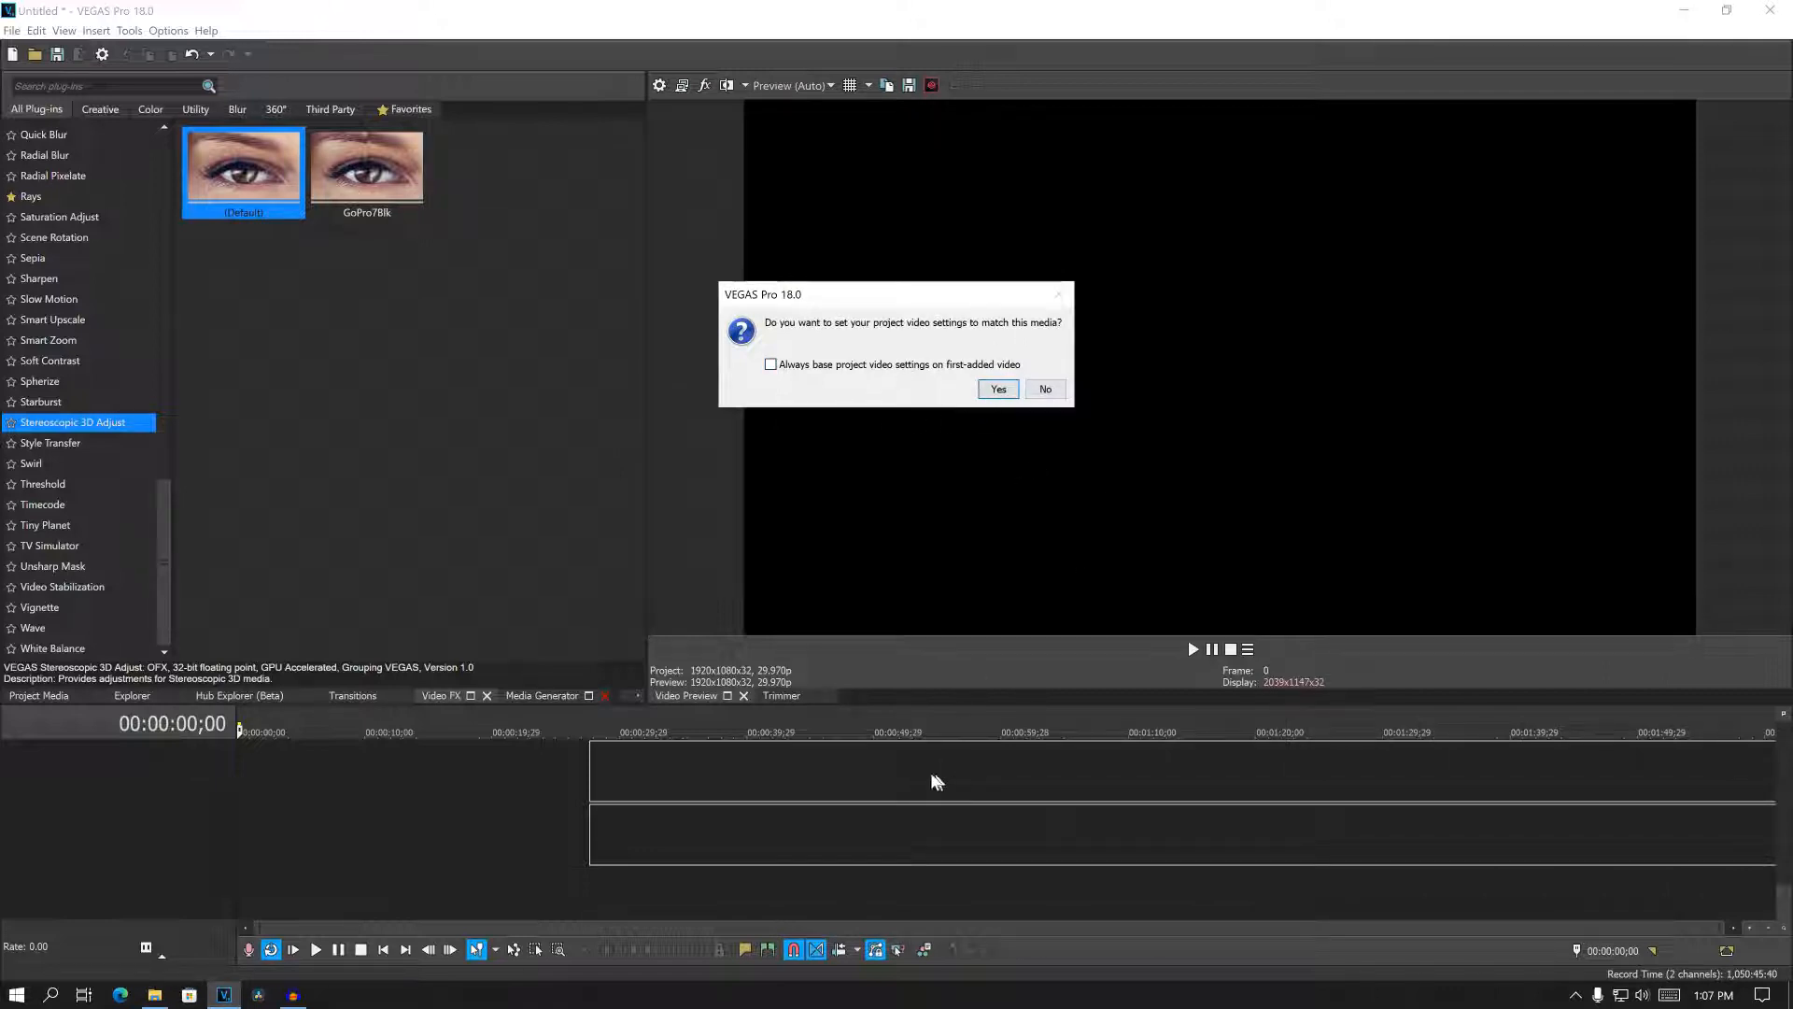
{"action": "left_click", "coordinate": [996, 389]}
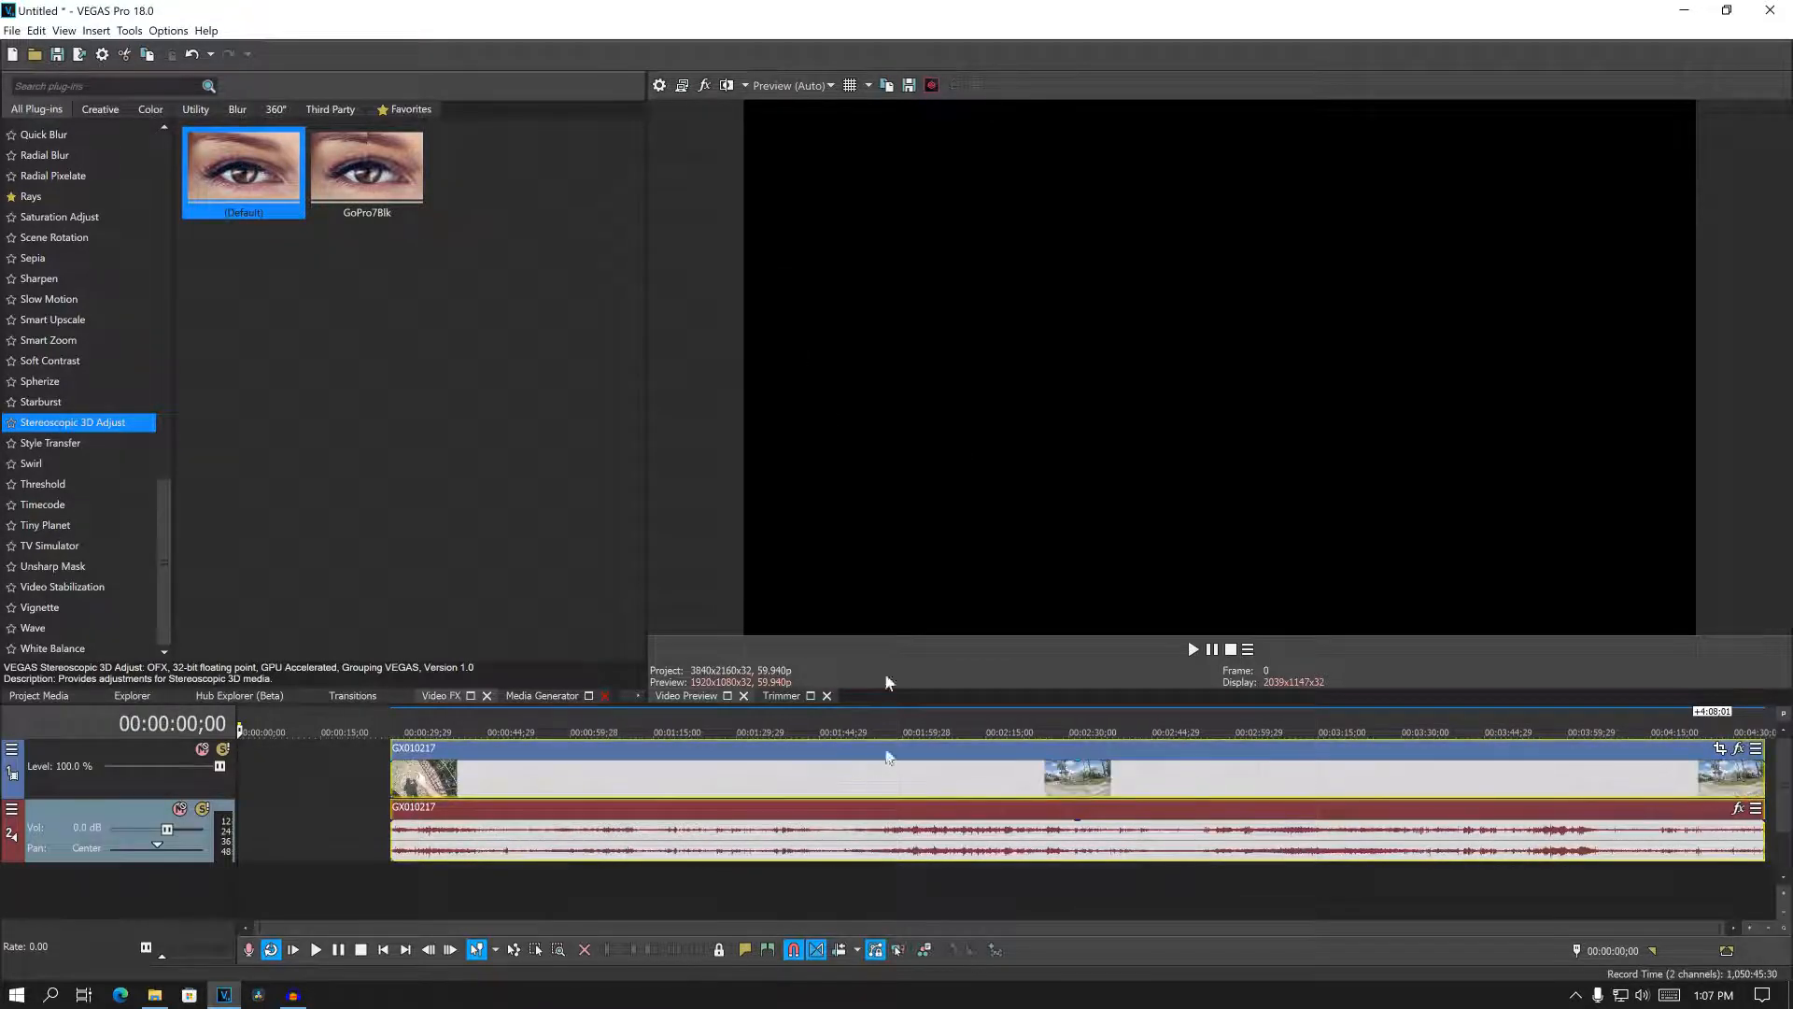
{"action": "left_click", "coordinate": [662, 86]}
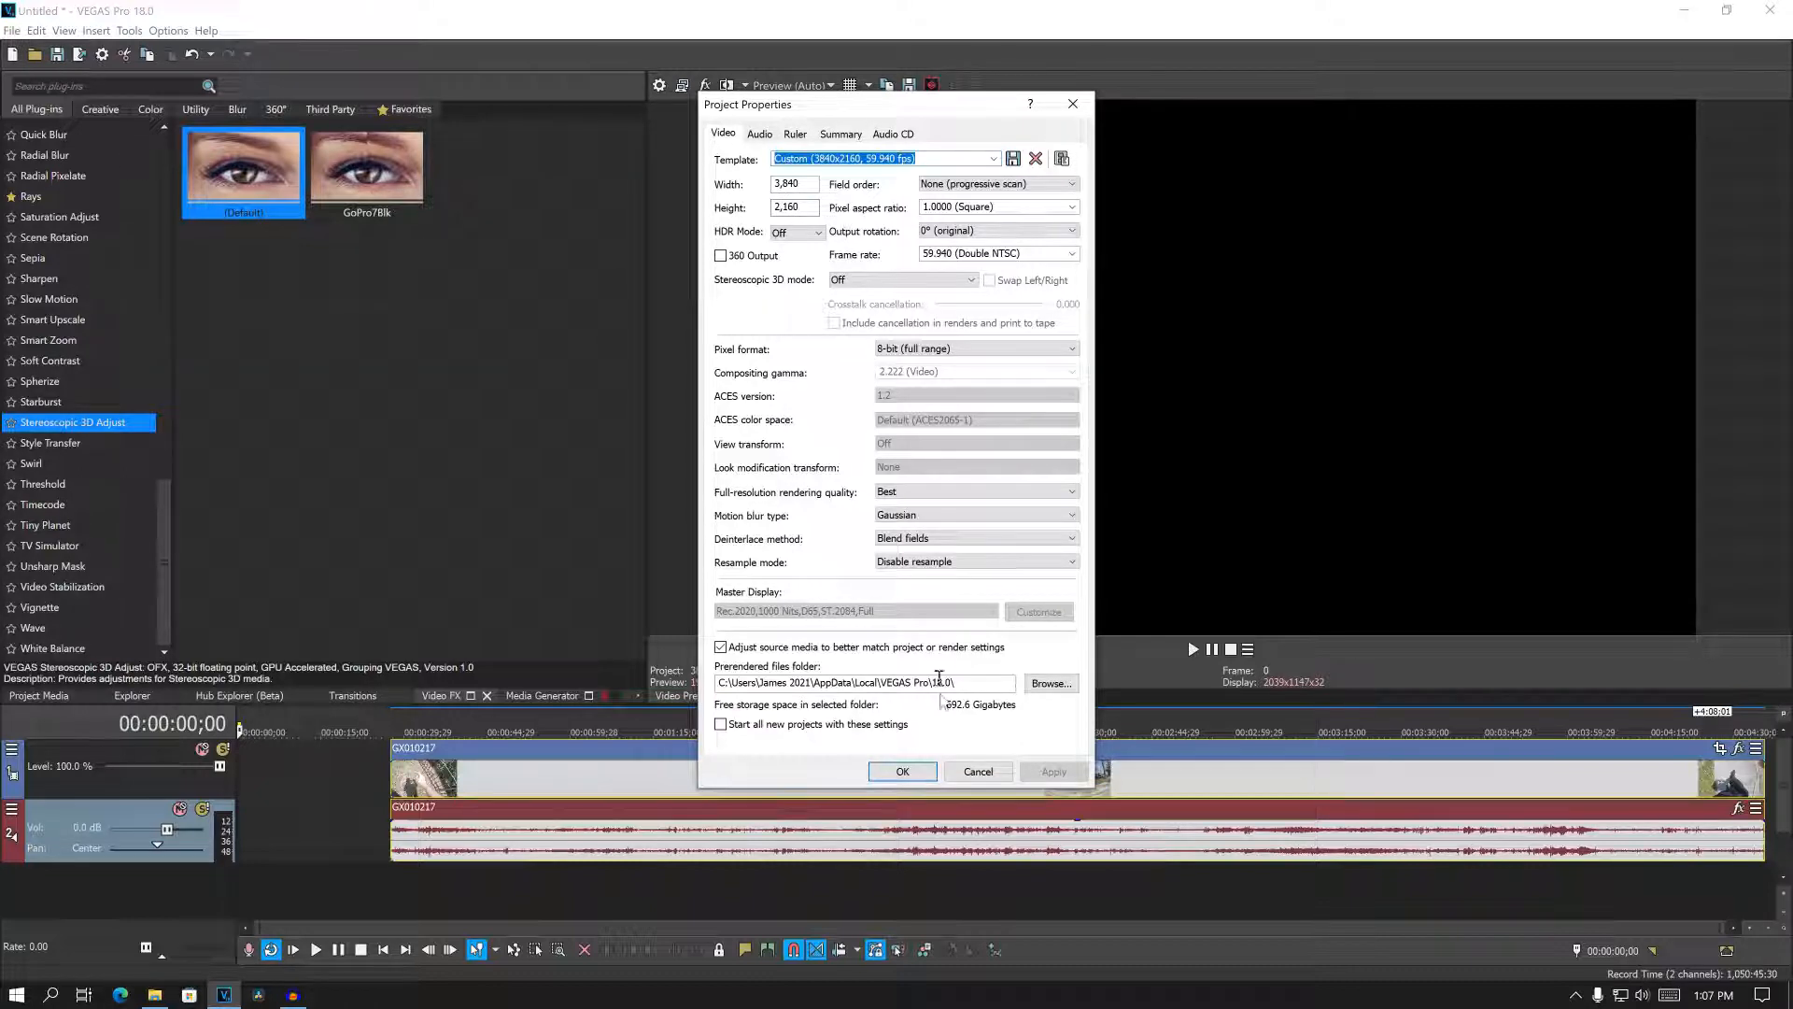
{"action": "left_click", "coordinate": [982, 771]}
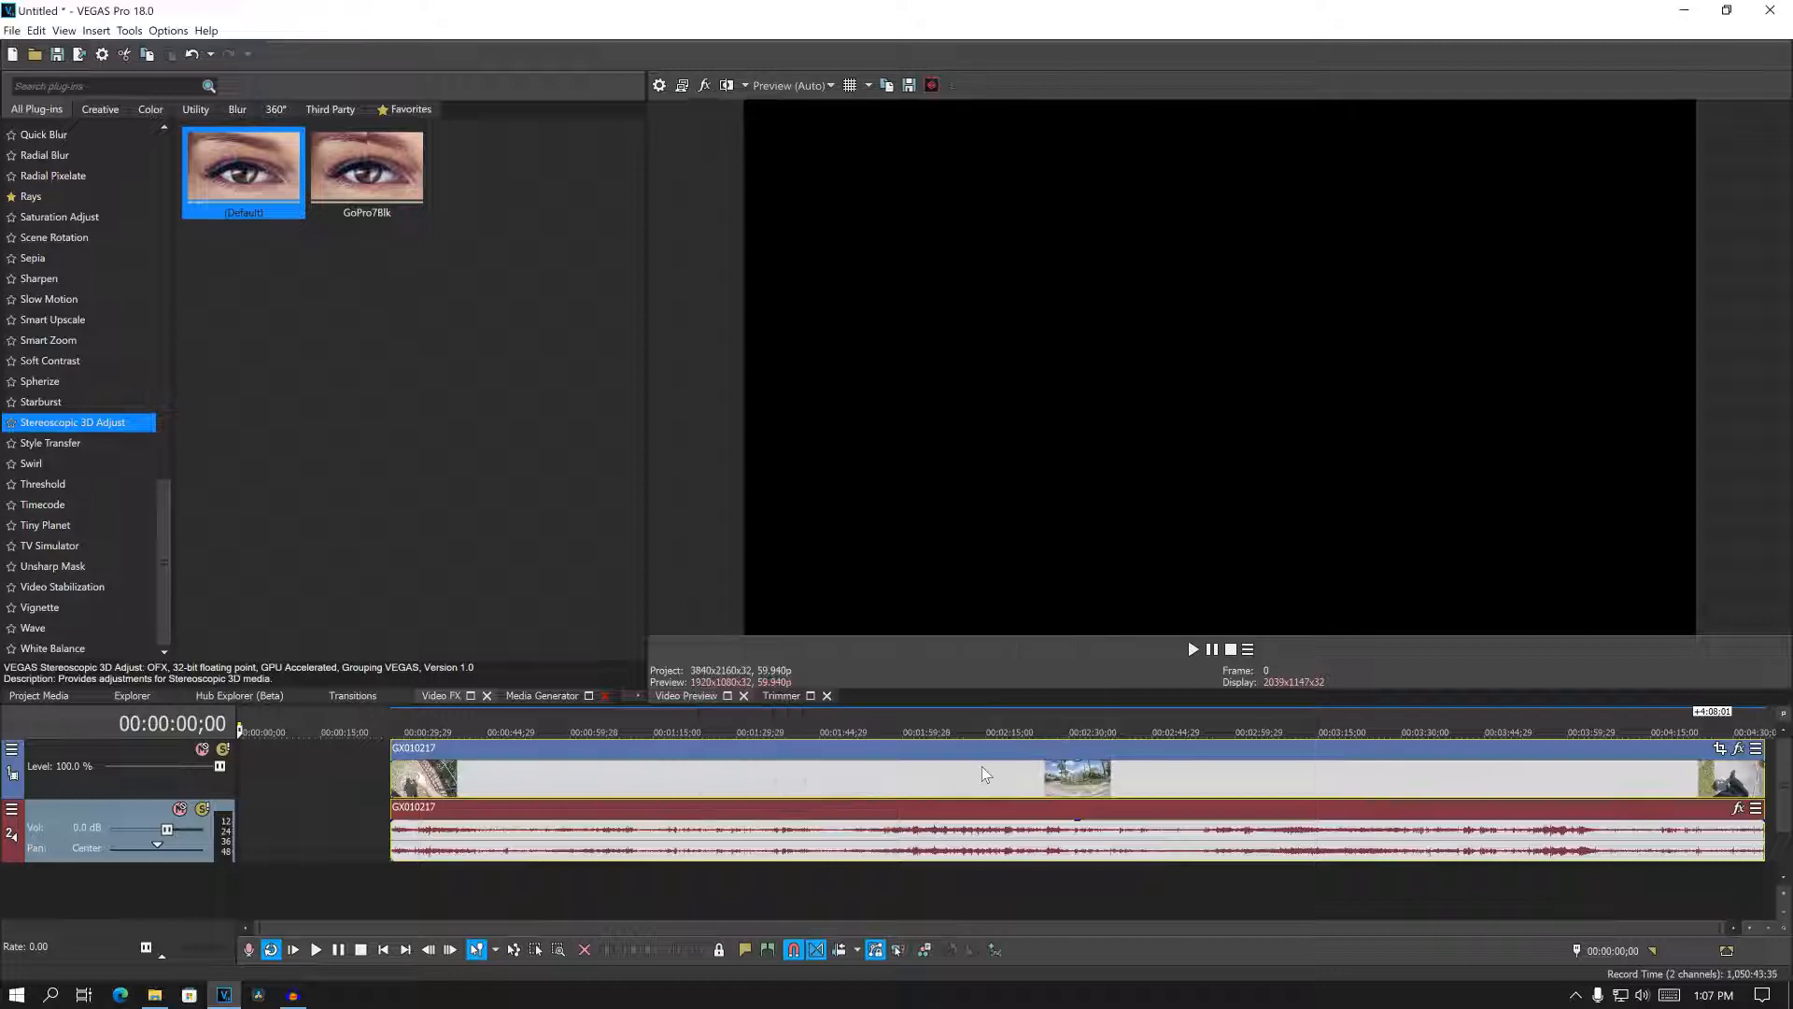
- Add GX010257.MP4 from the GoPro 7 Black Left 6-28-22 folder to the timeline on new tracks below the first clip, aligned with its start
{"action": "left_click", "coordinate": [156, 995]}
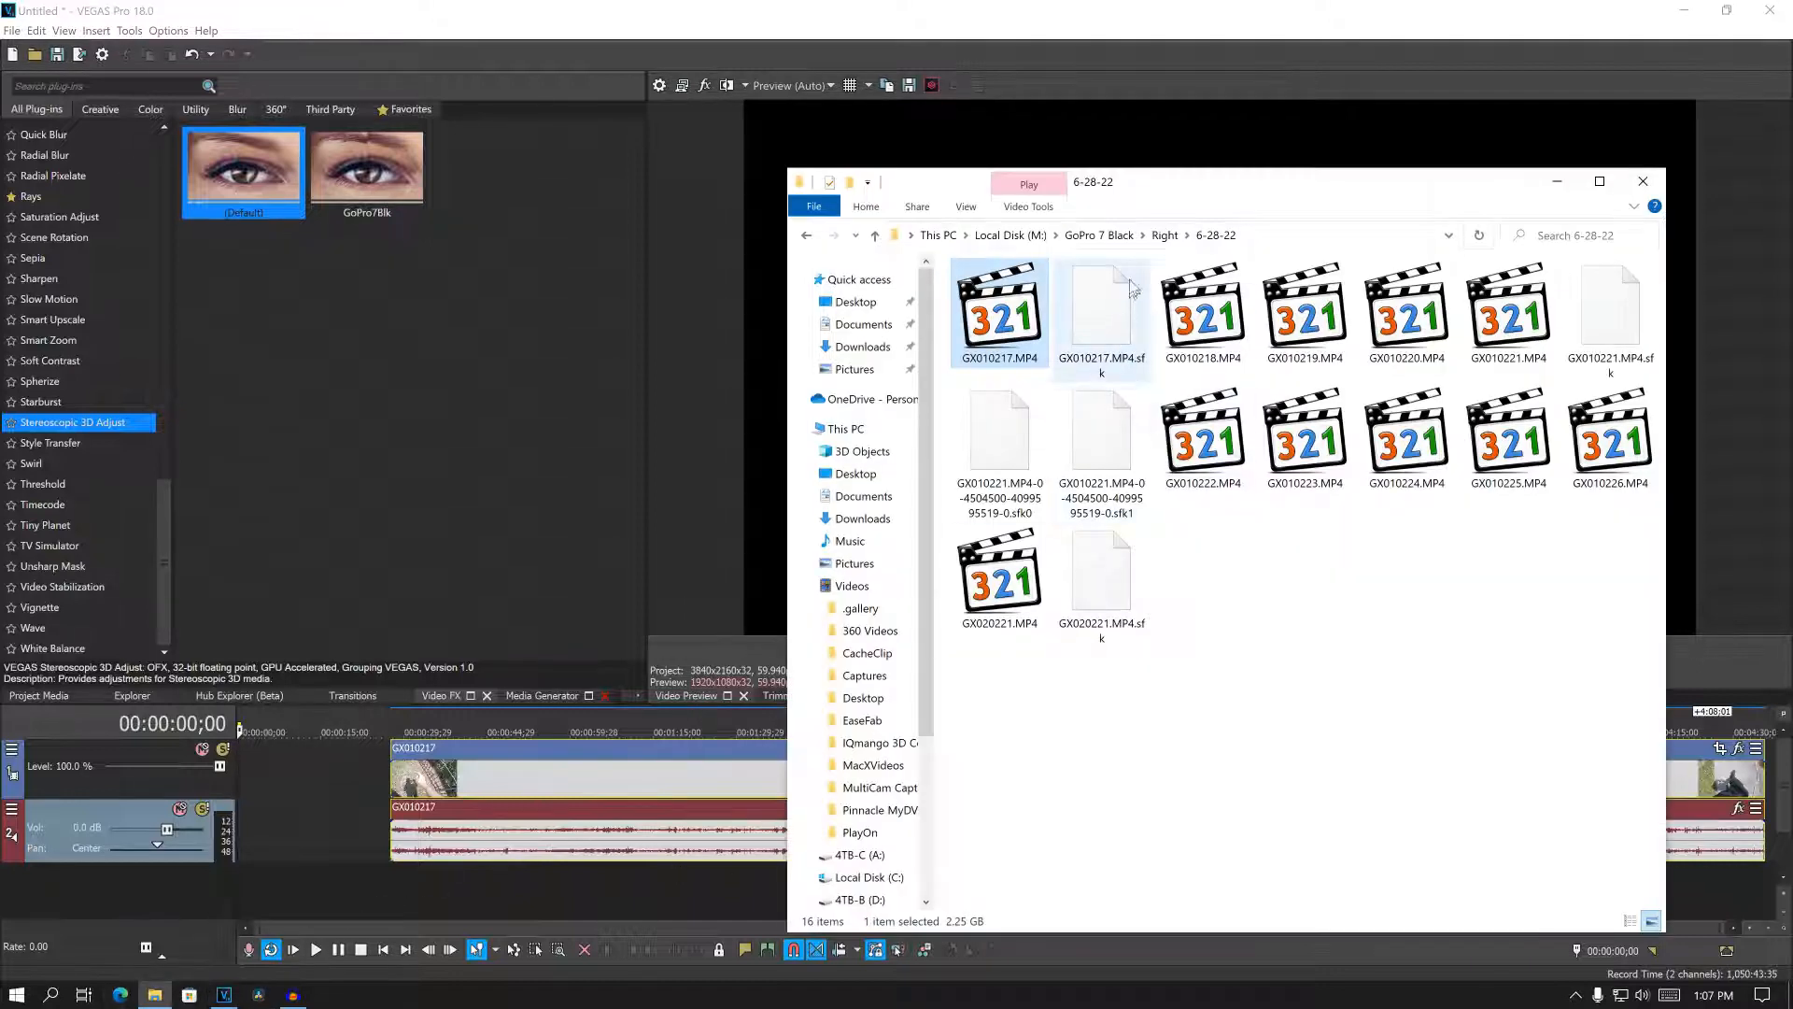
{"action": "left_click", "coordinate": [1099, 235]}
{"action": "double_click", "coordinate": [988, 333]}
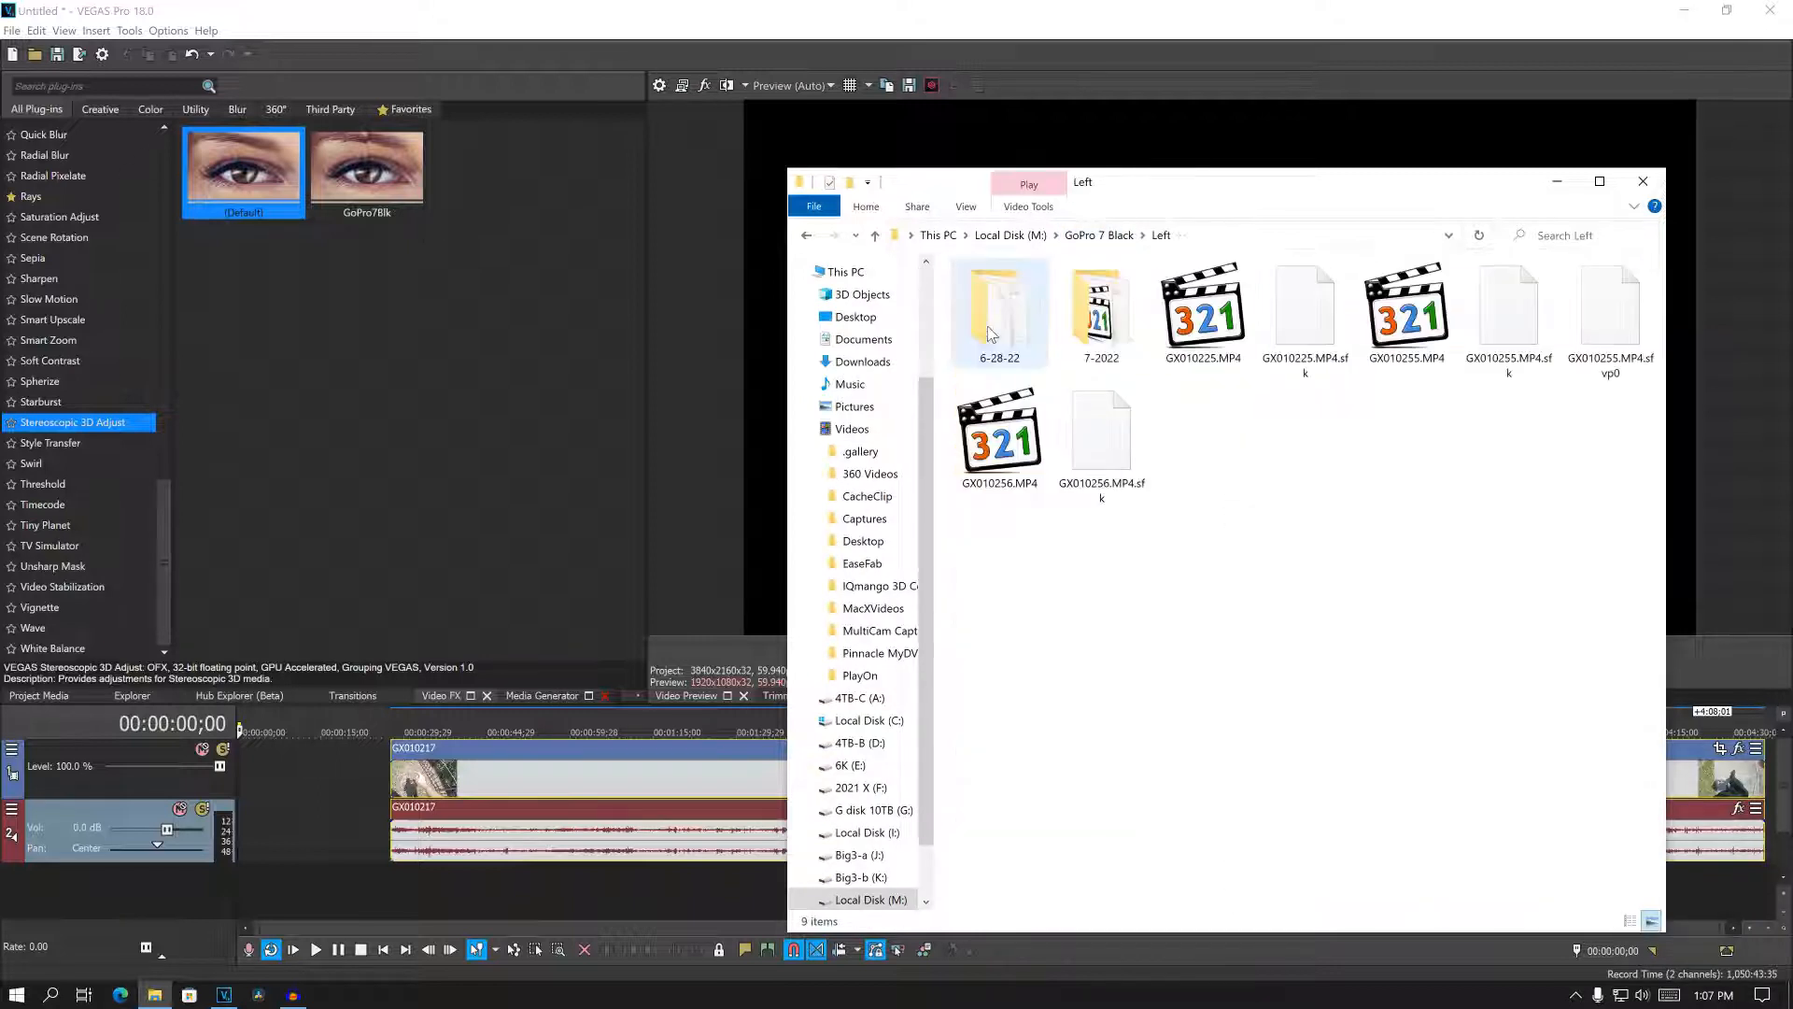
{"action": "double_click", "coordinate": [1000, 308]}
{"action": "left_click_drag", "start_coordinate": [1000, 313], "coordinate": [392, 885]}
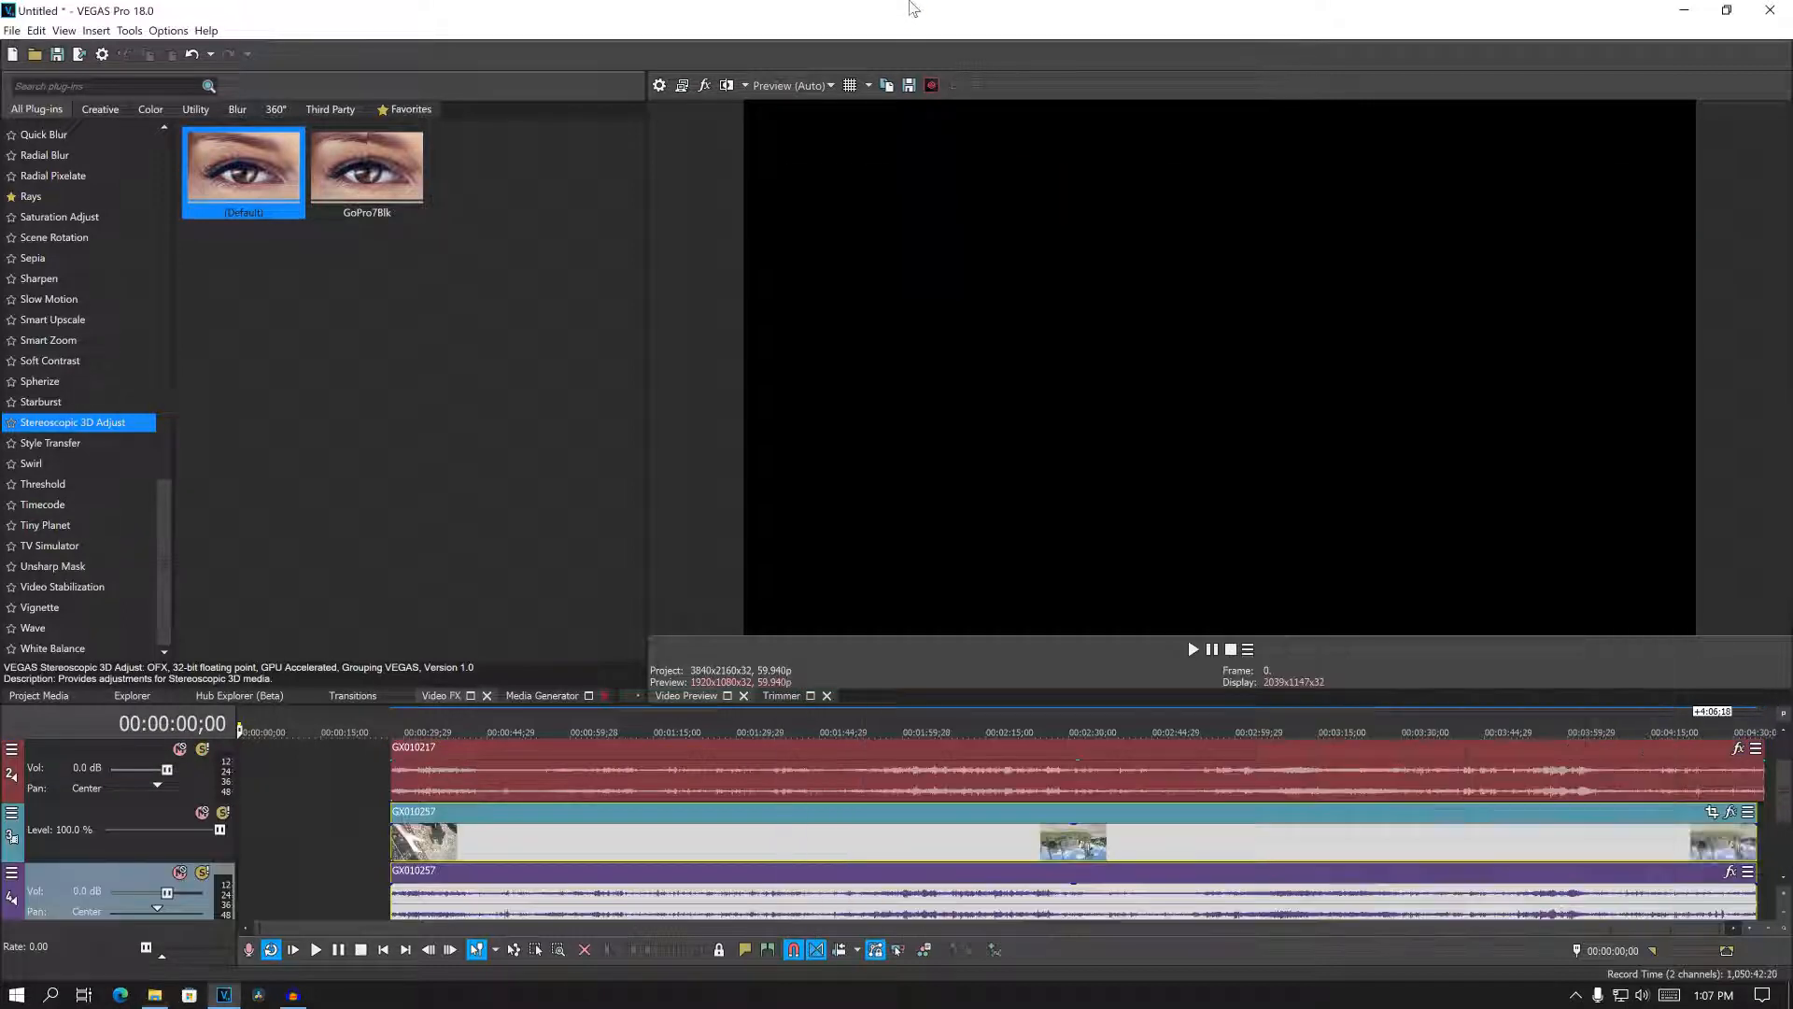
{"action": "left_click", "coordinate": [913, 9]}
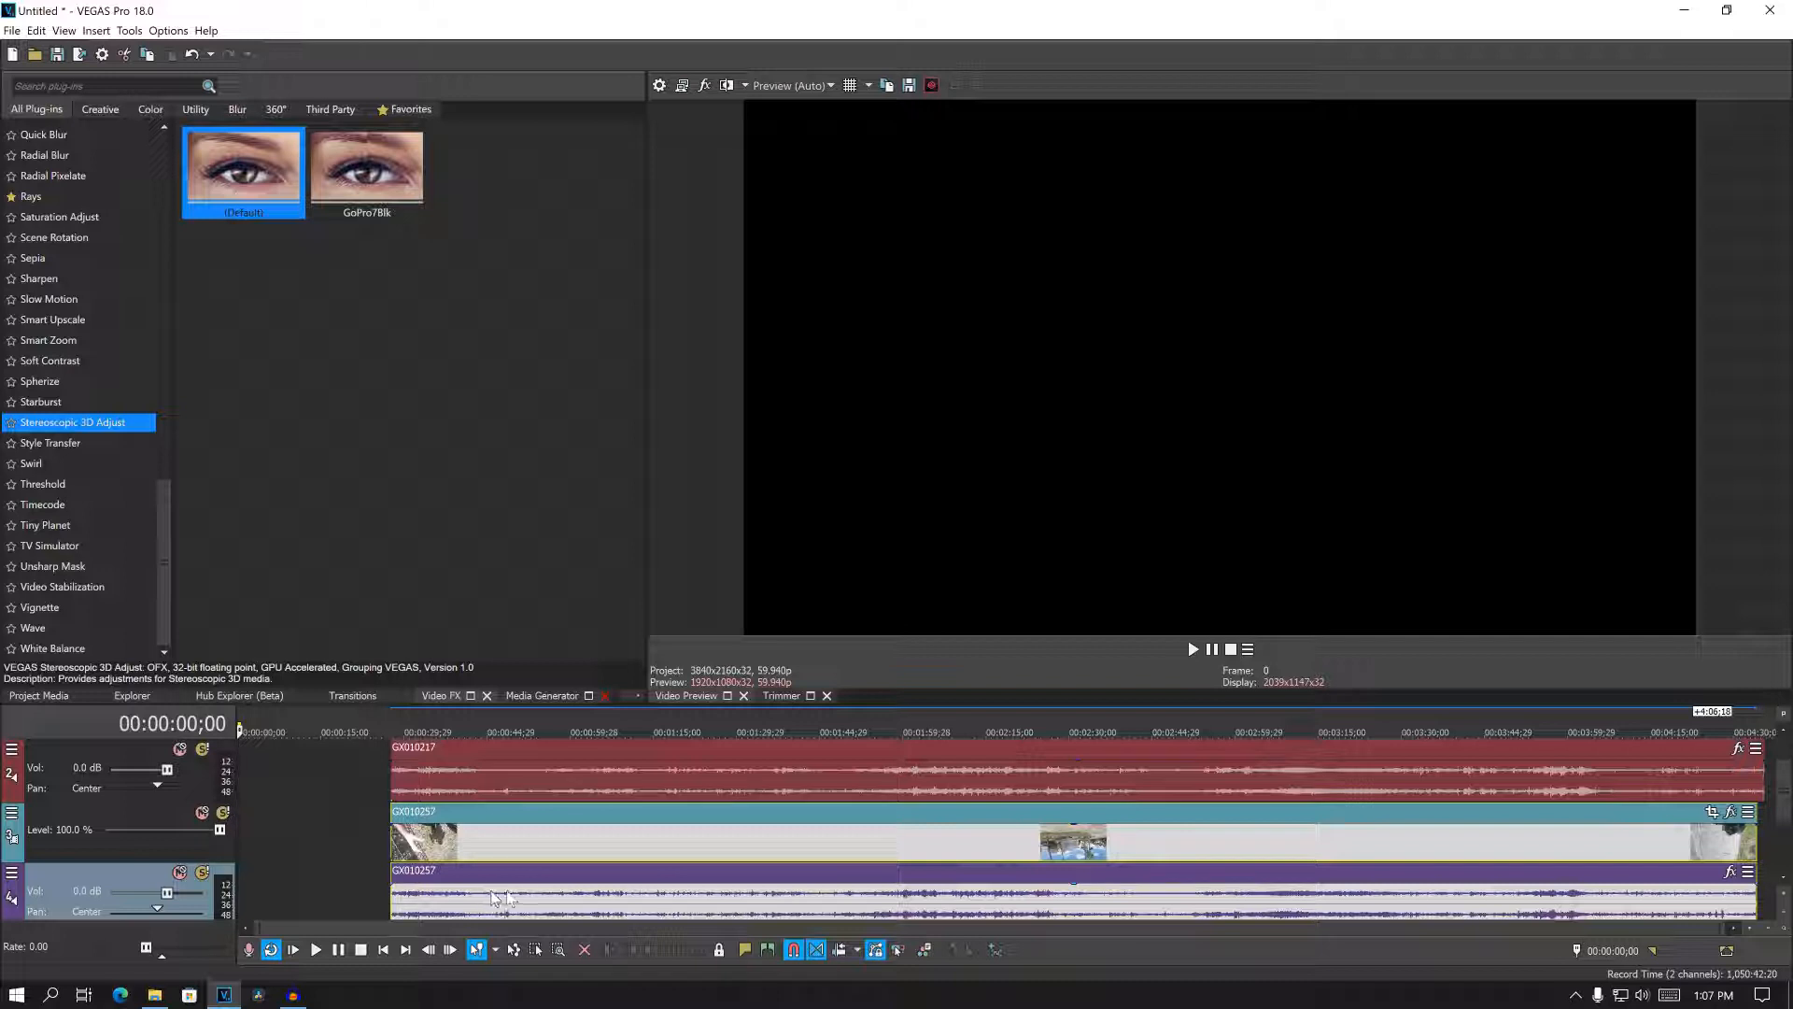
- Move the GX010257 video track directly below the GX010217 video track, above the audio
{"action": "scroll", "coordinate": [1782, 801], "scroll_direction": "up", "scroll_amount": 1}
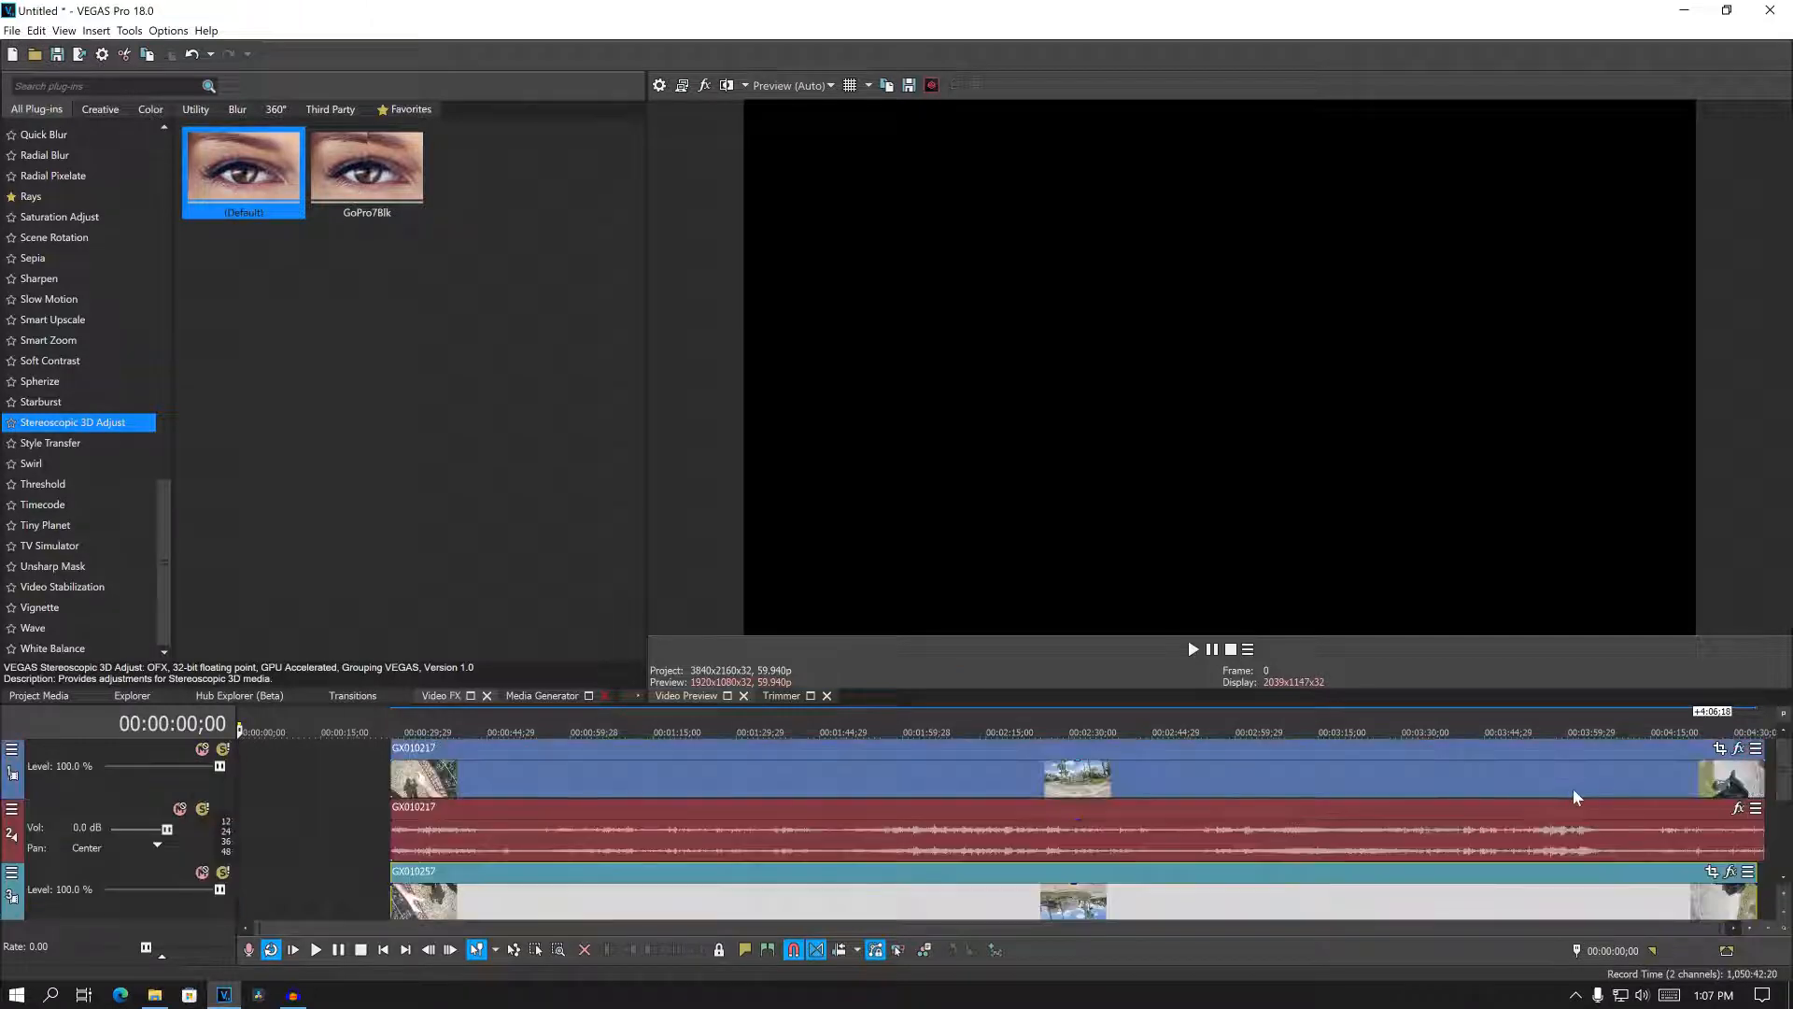
{"action": "left_click", "coordinate": [105, 867]}
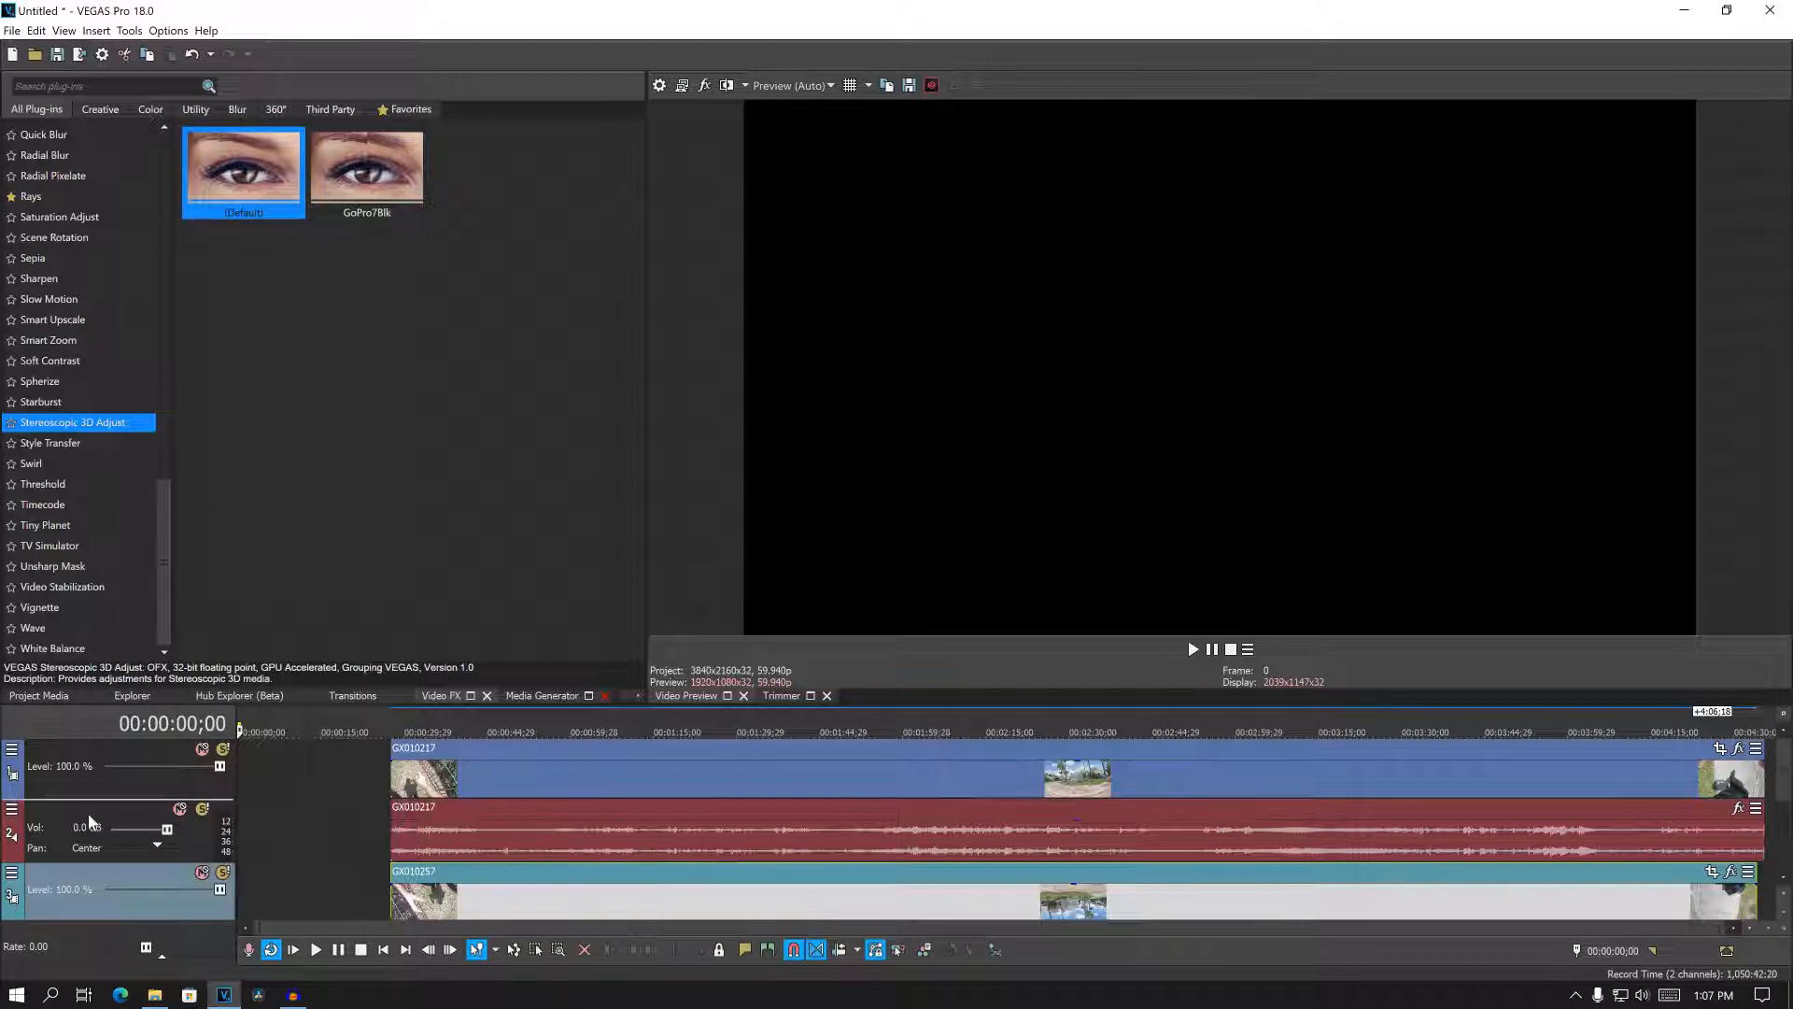
{"action": "left_click_drag", "start_coordinate": [89, 820], "coordinate": [88, 814]}
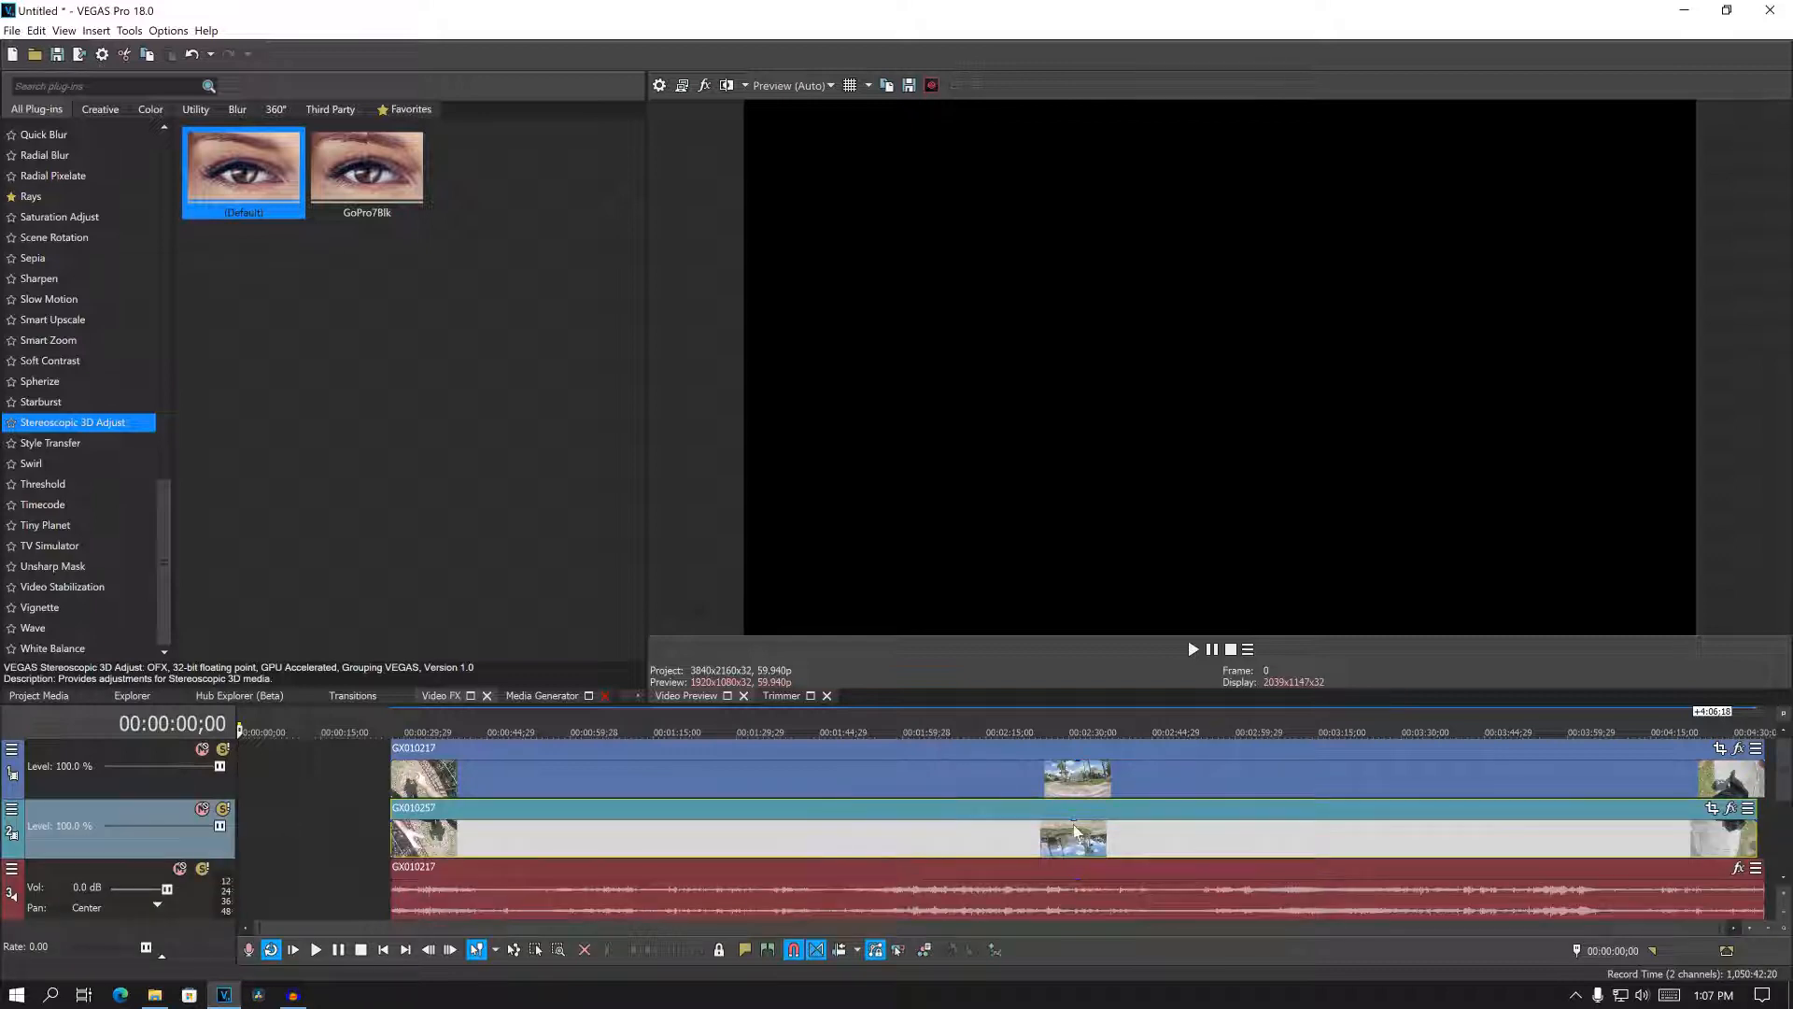
- Set the project's stereoscopic 3D mode to Left only and preview a frame in the middle of the clips
{"action": "left_click", "coordinate": [1024, 845]}
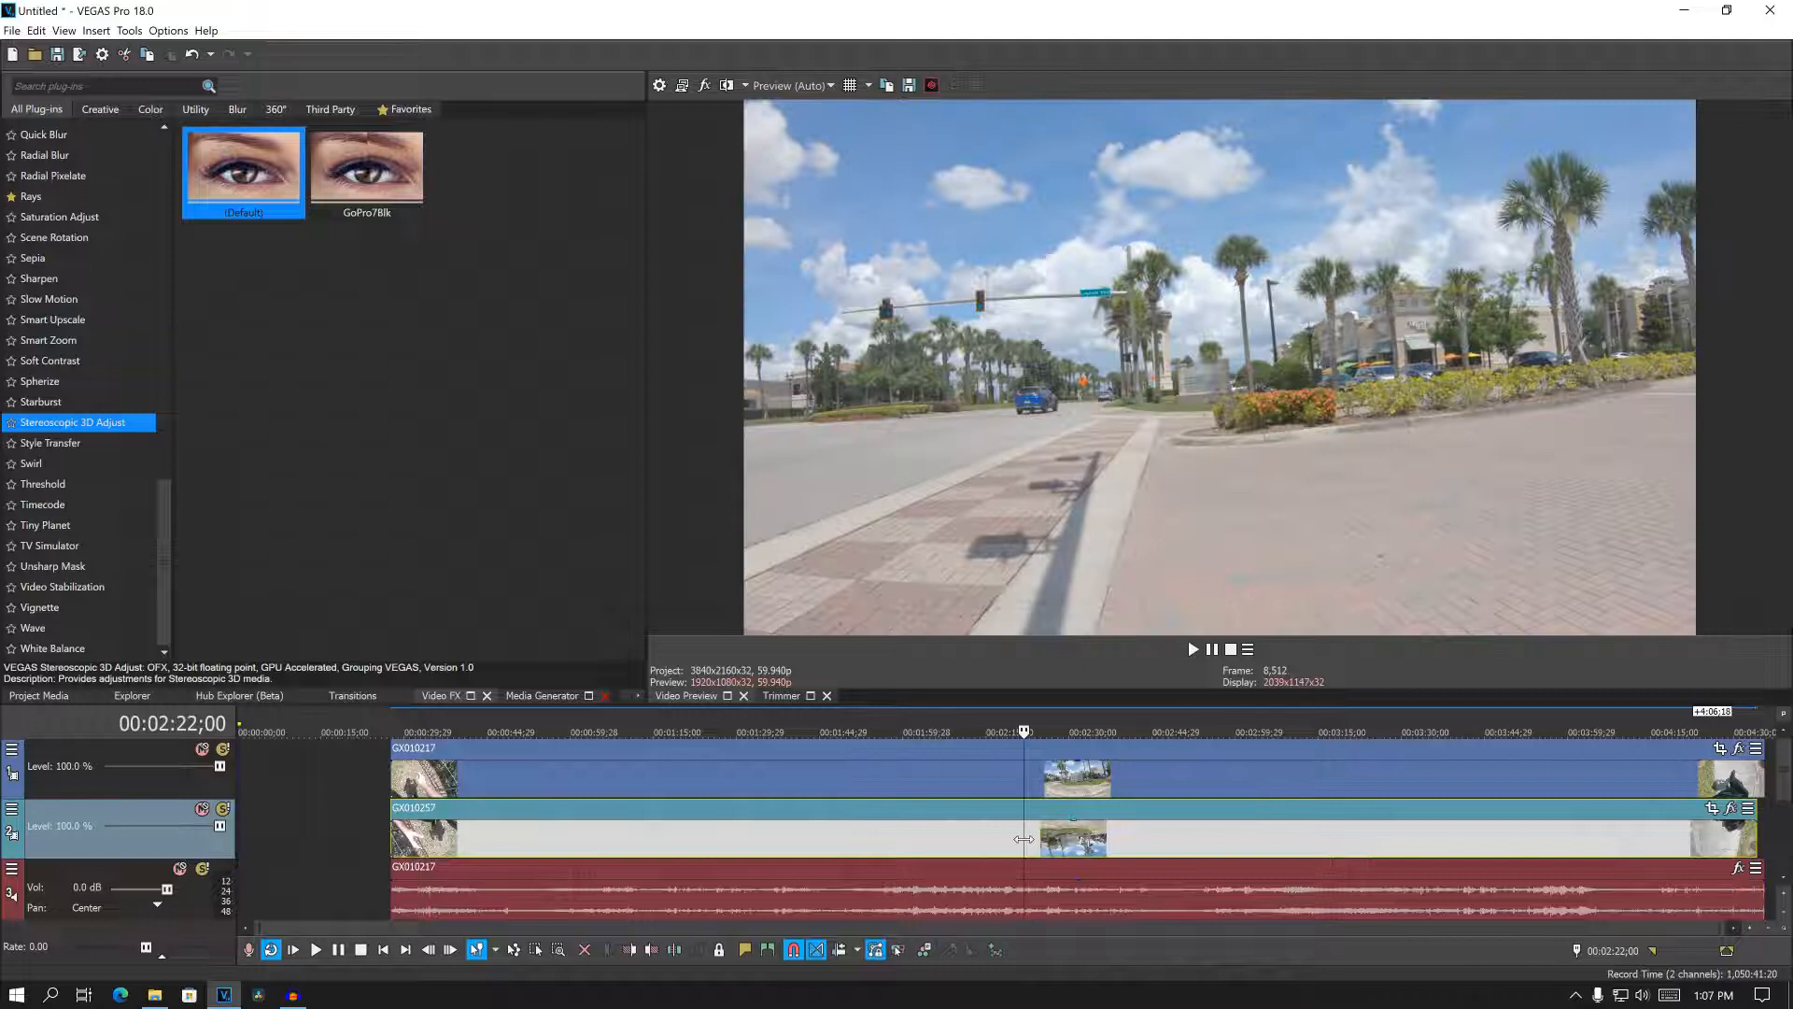
{"action": "left_click", "coordinate": [659, 85]}
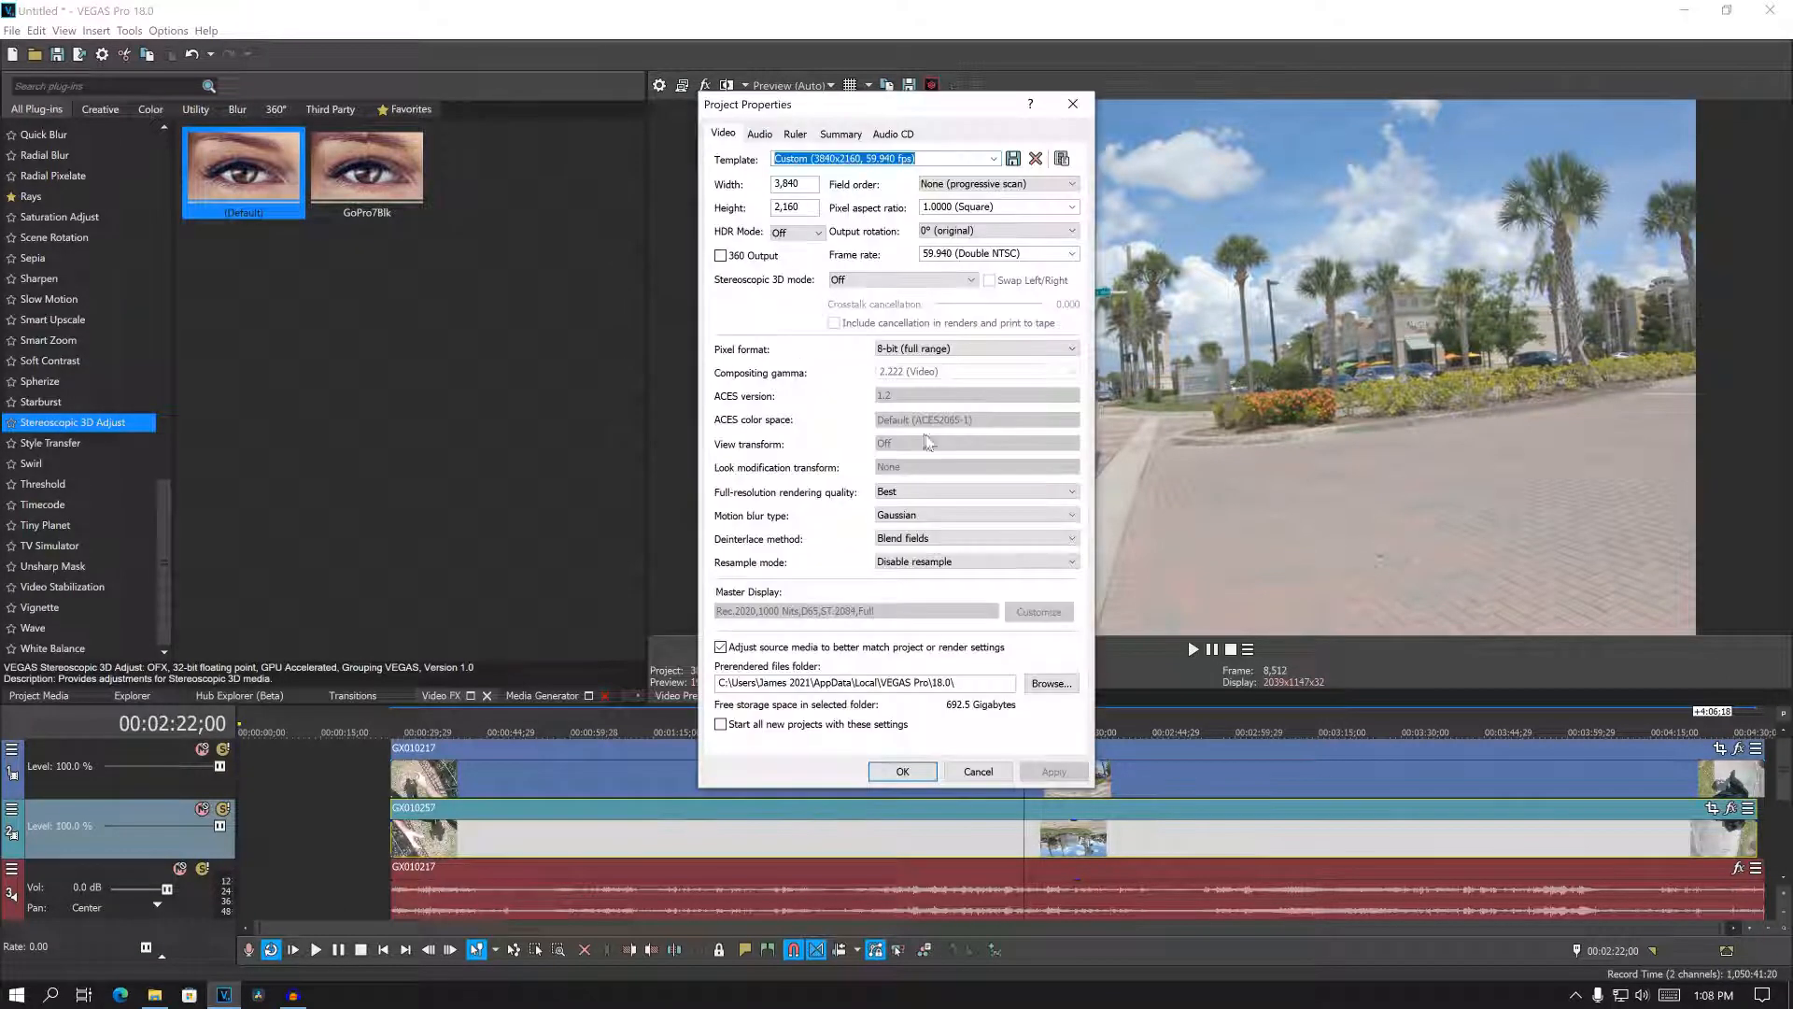
{"action": "left_click", "coordinate": [869, 280]}
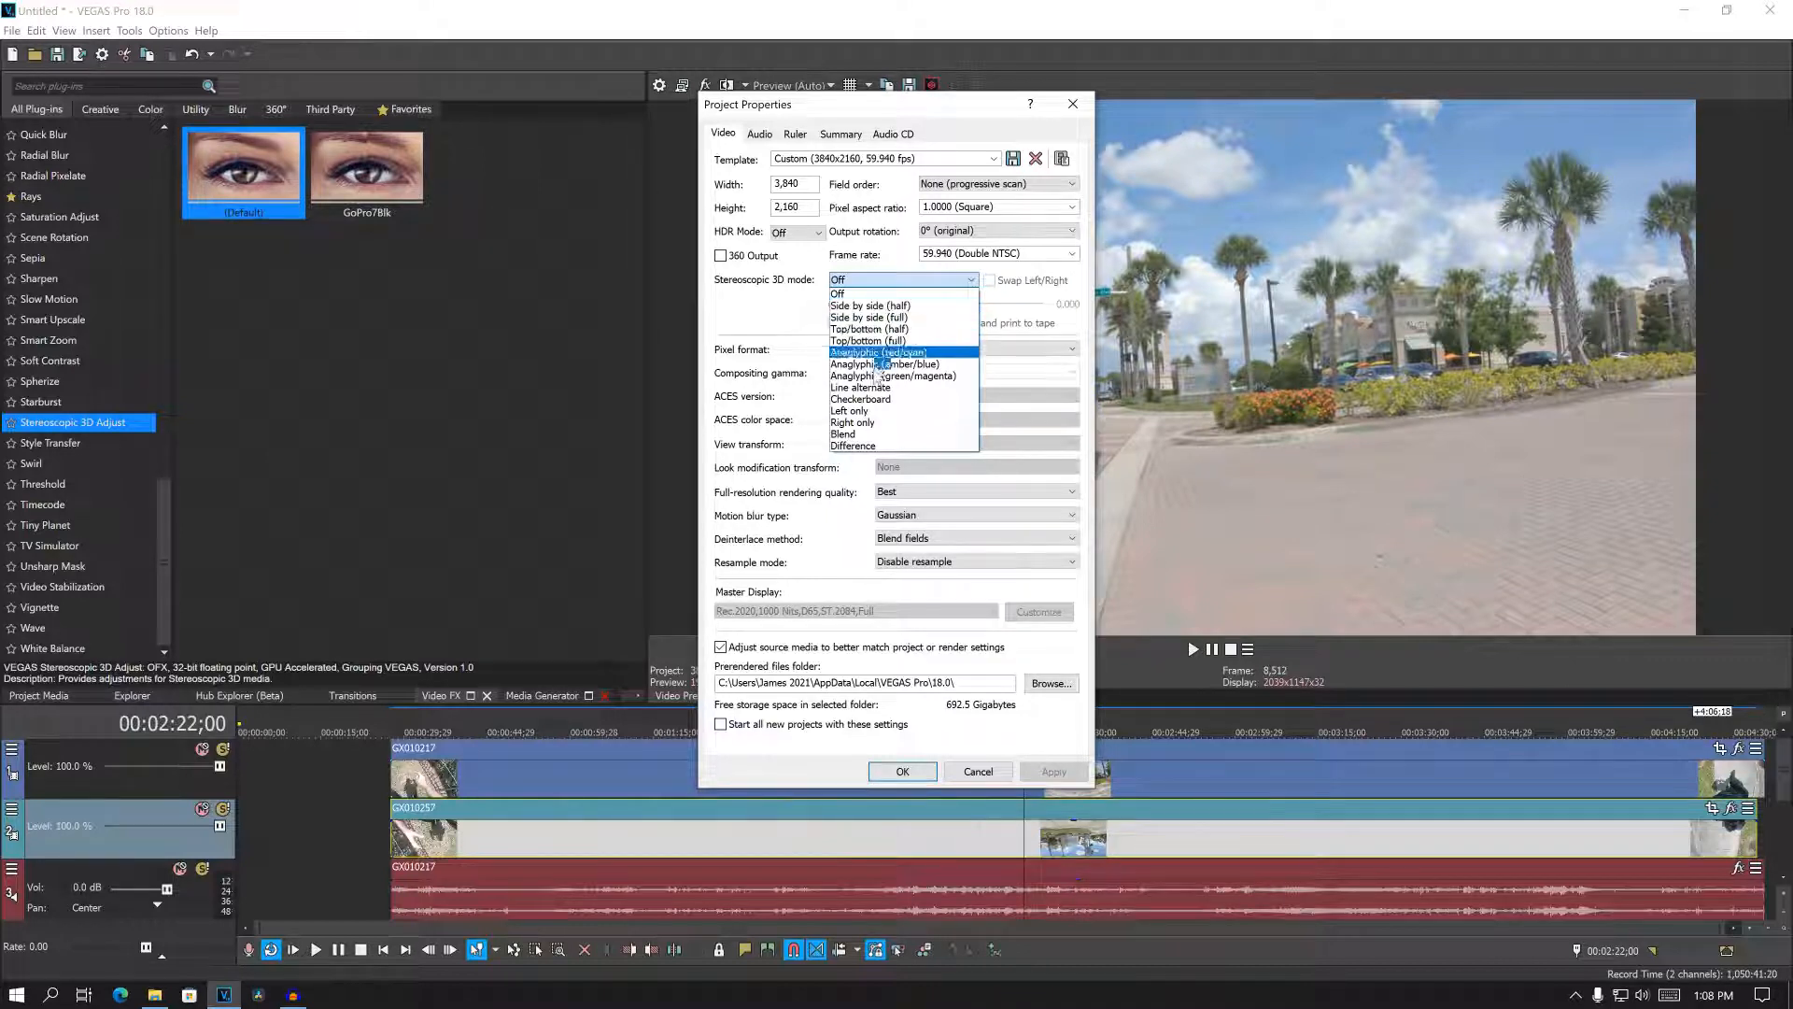
{"action": "left_click", "coordinate": [878, 411]}
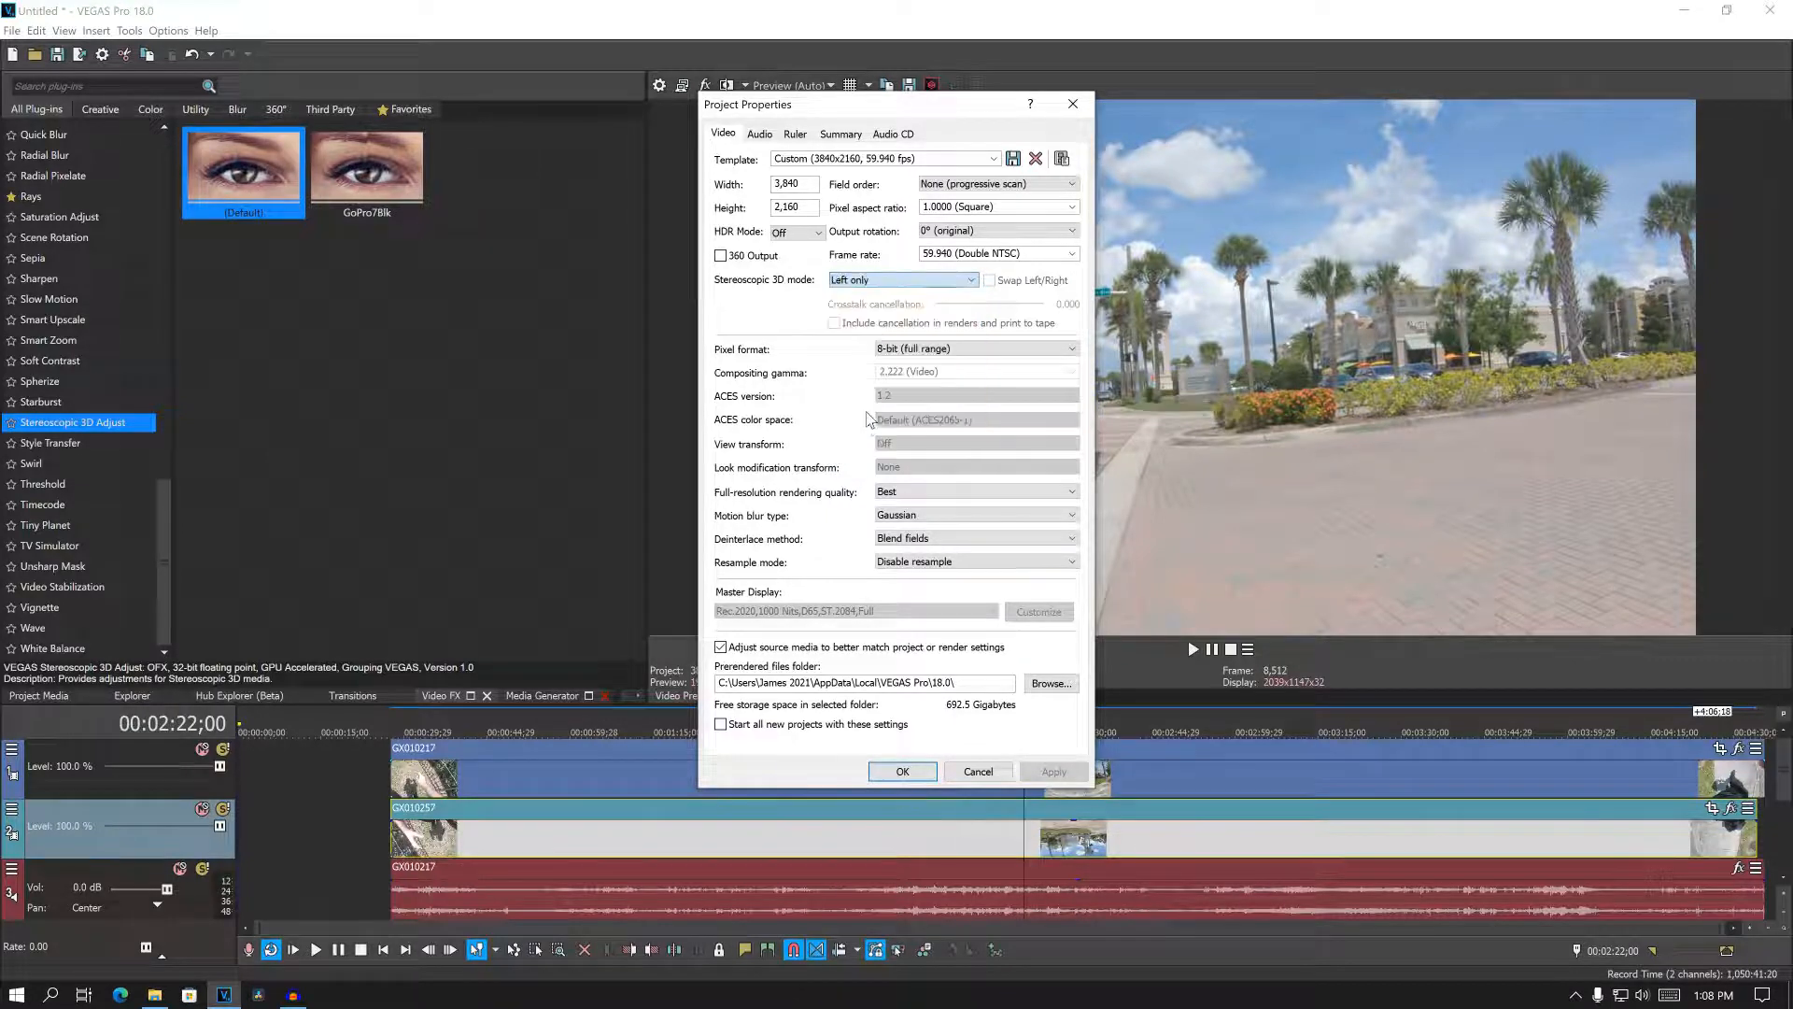
{"action": "left_click", "coordinate": [902, 772]}
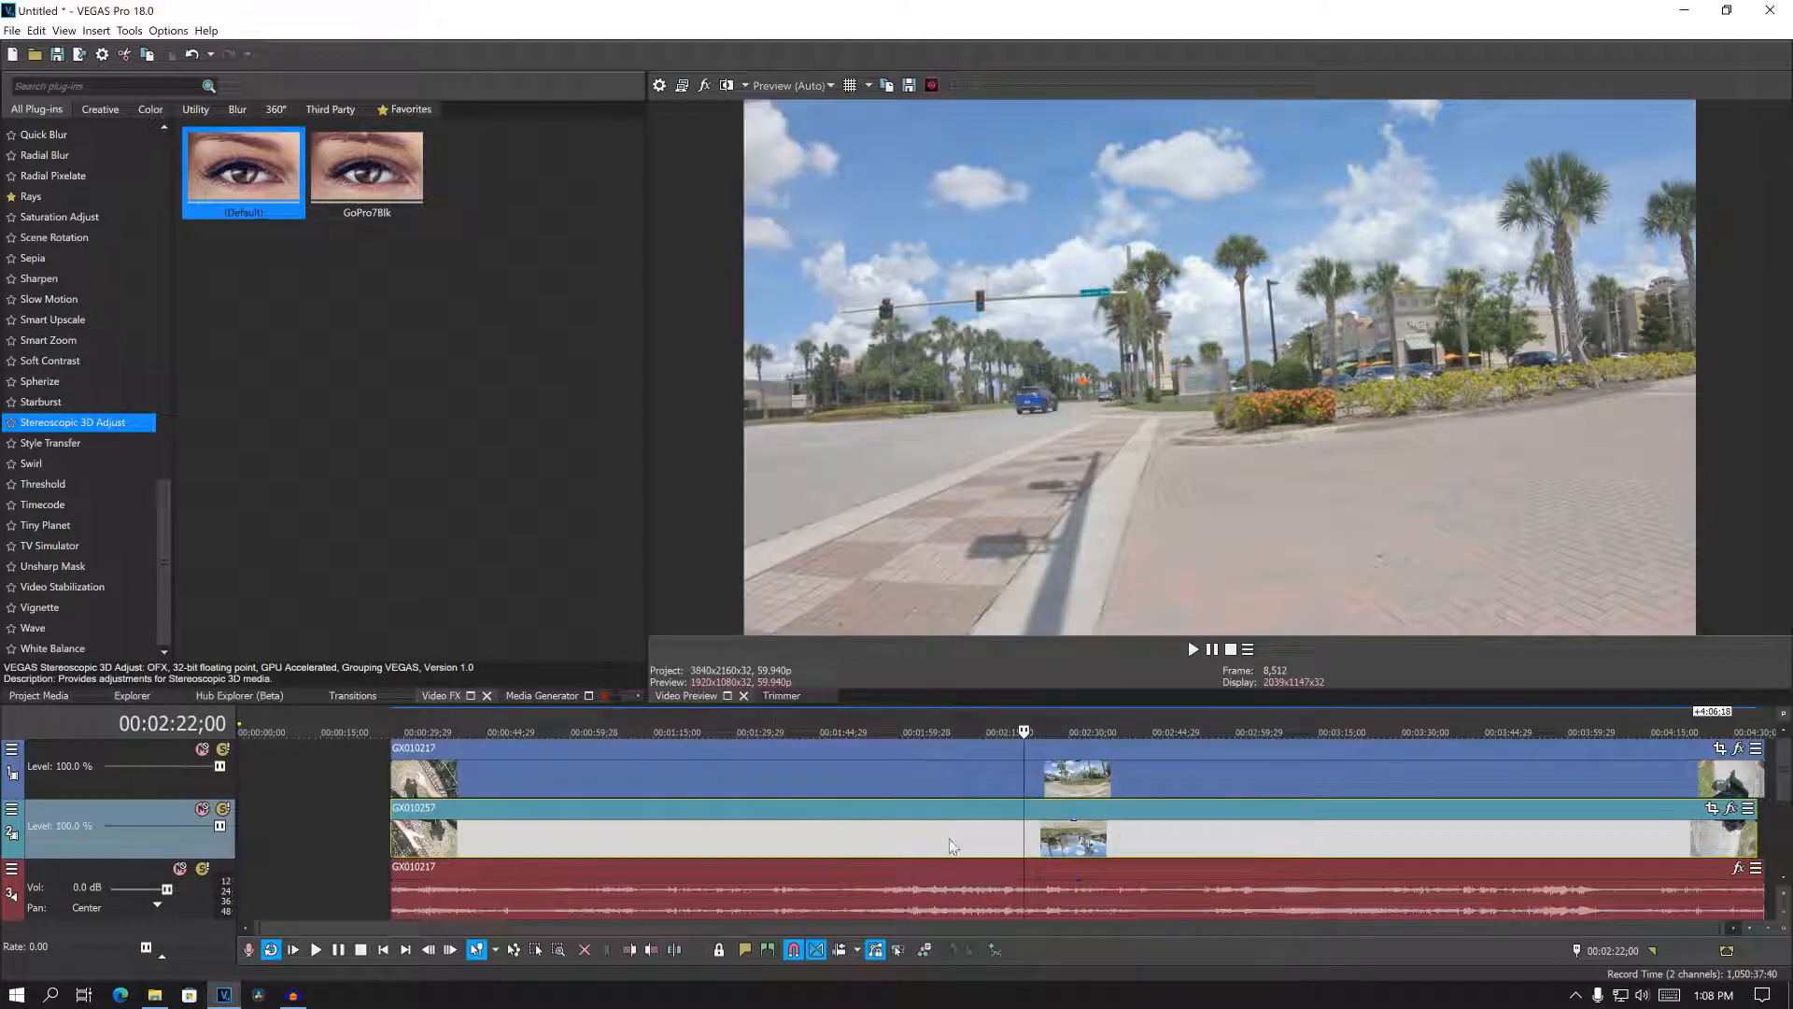
{"action": "left_click", "coordinate": [1008, 843]}
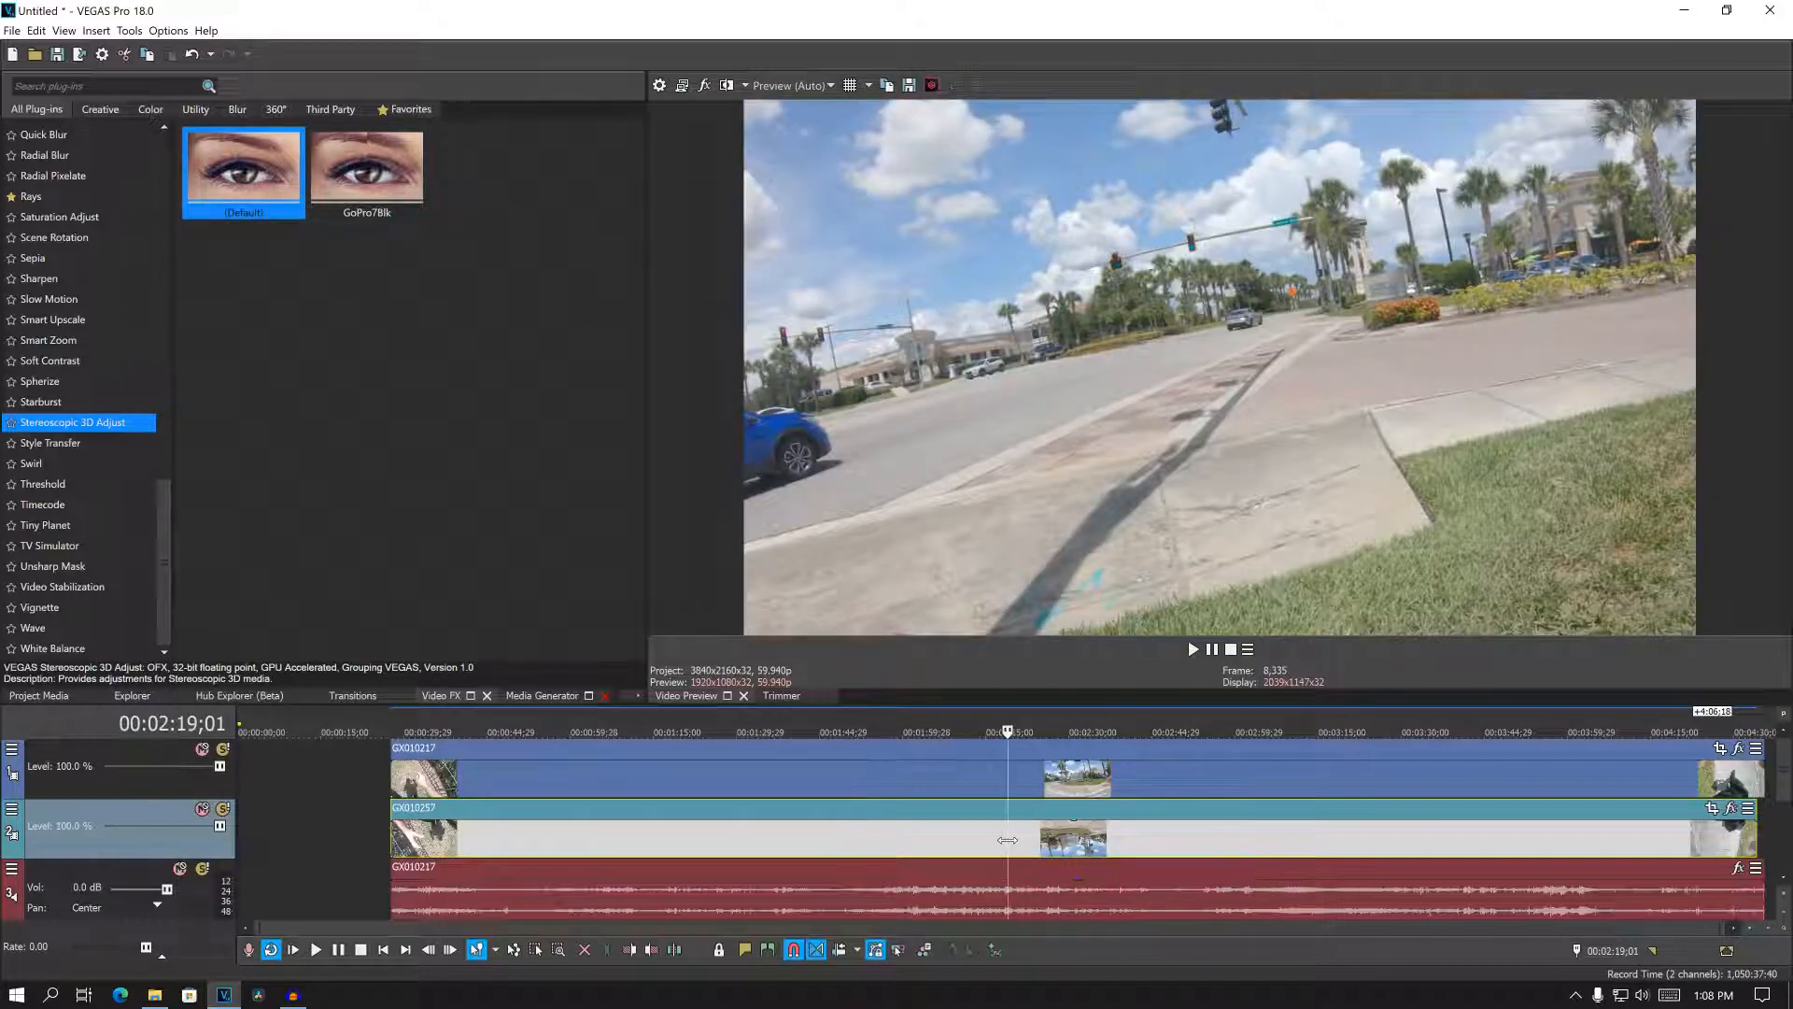
- Name the GX010257 video track L and the GX010217 video track R
{"action": "double_click", "coordinate": [60, 805]}
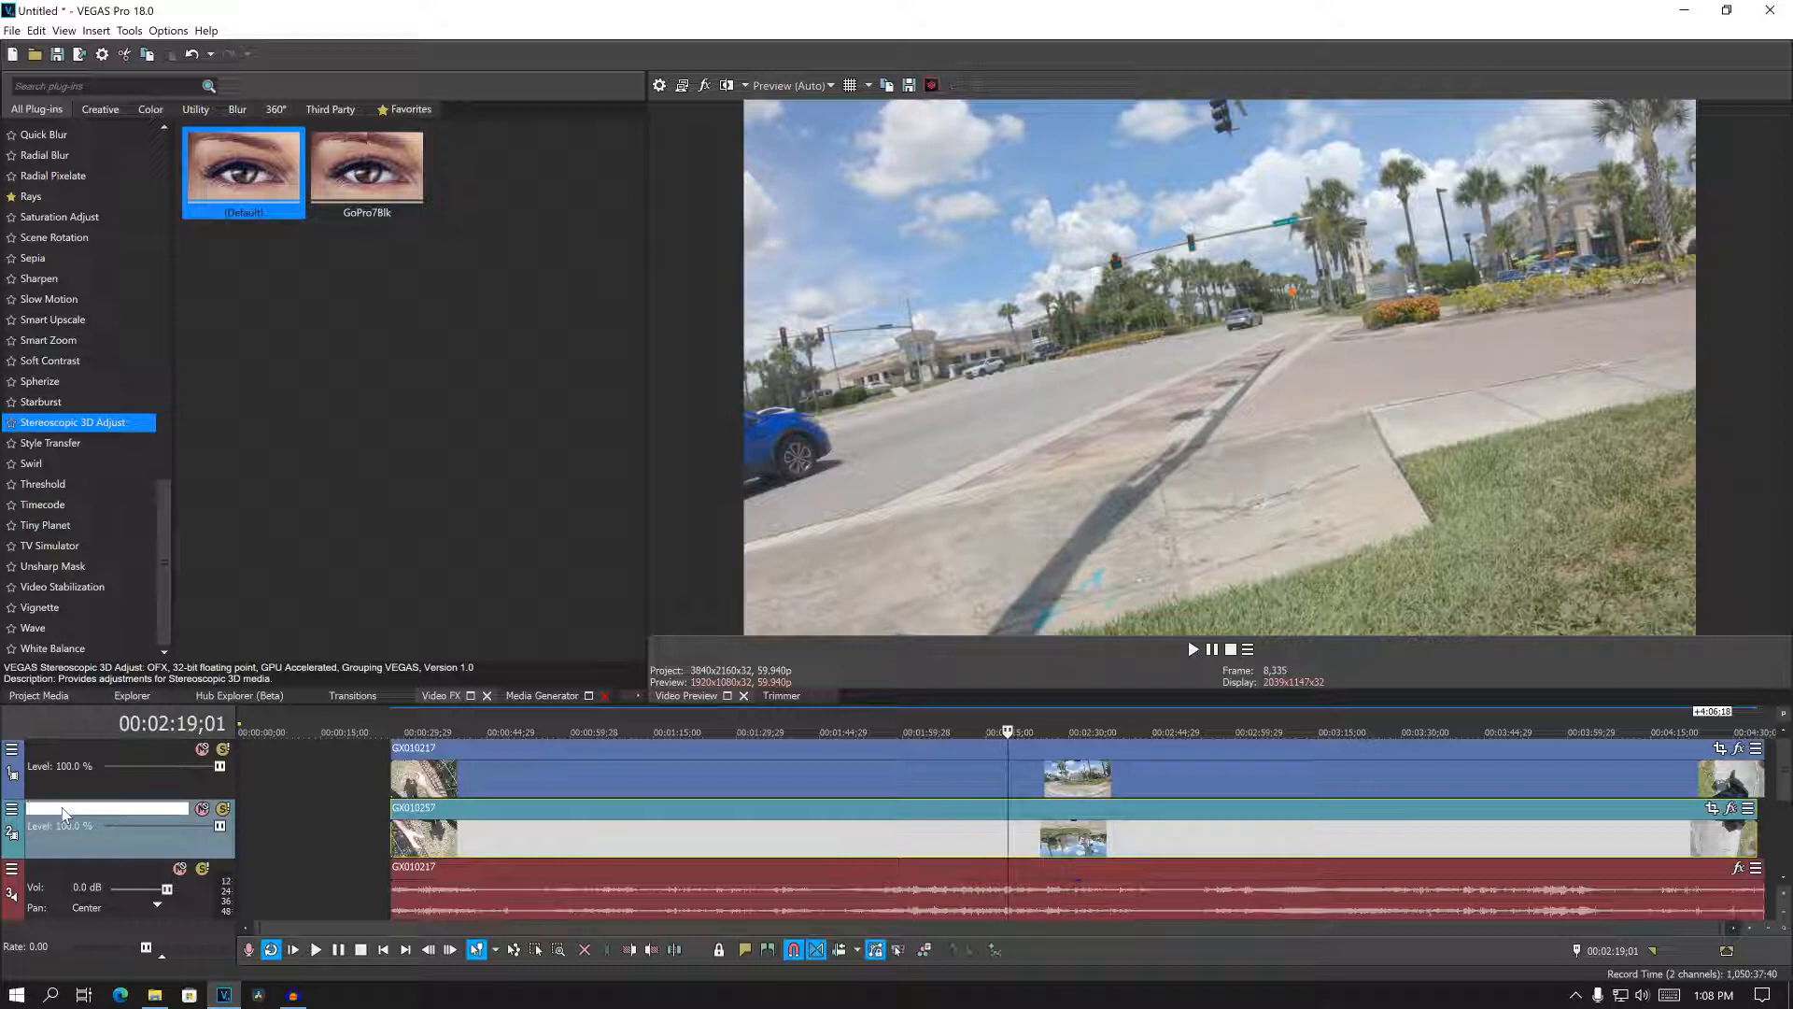
{"action": "type", "text": "L"}
{"action": "key", "text": "Return"}
{"action": "left_click", "coordinate": [59, 748]}
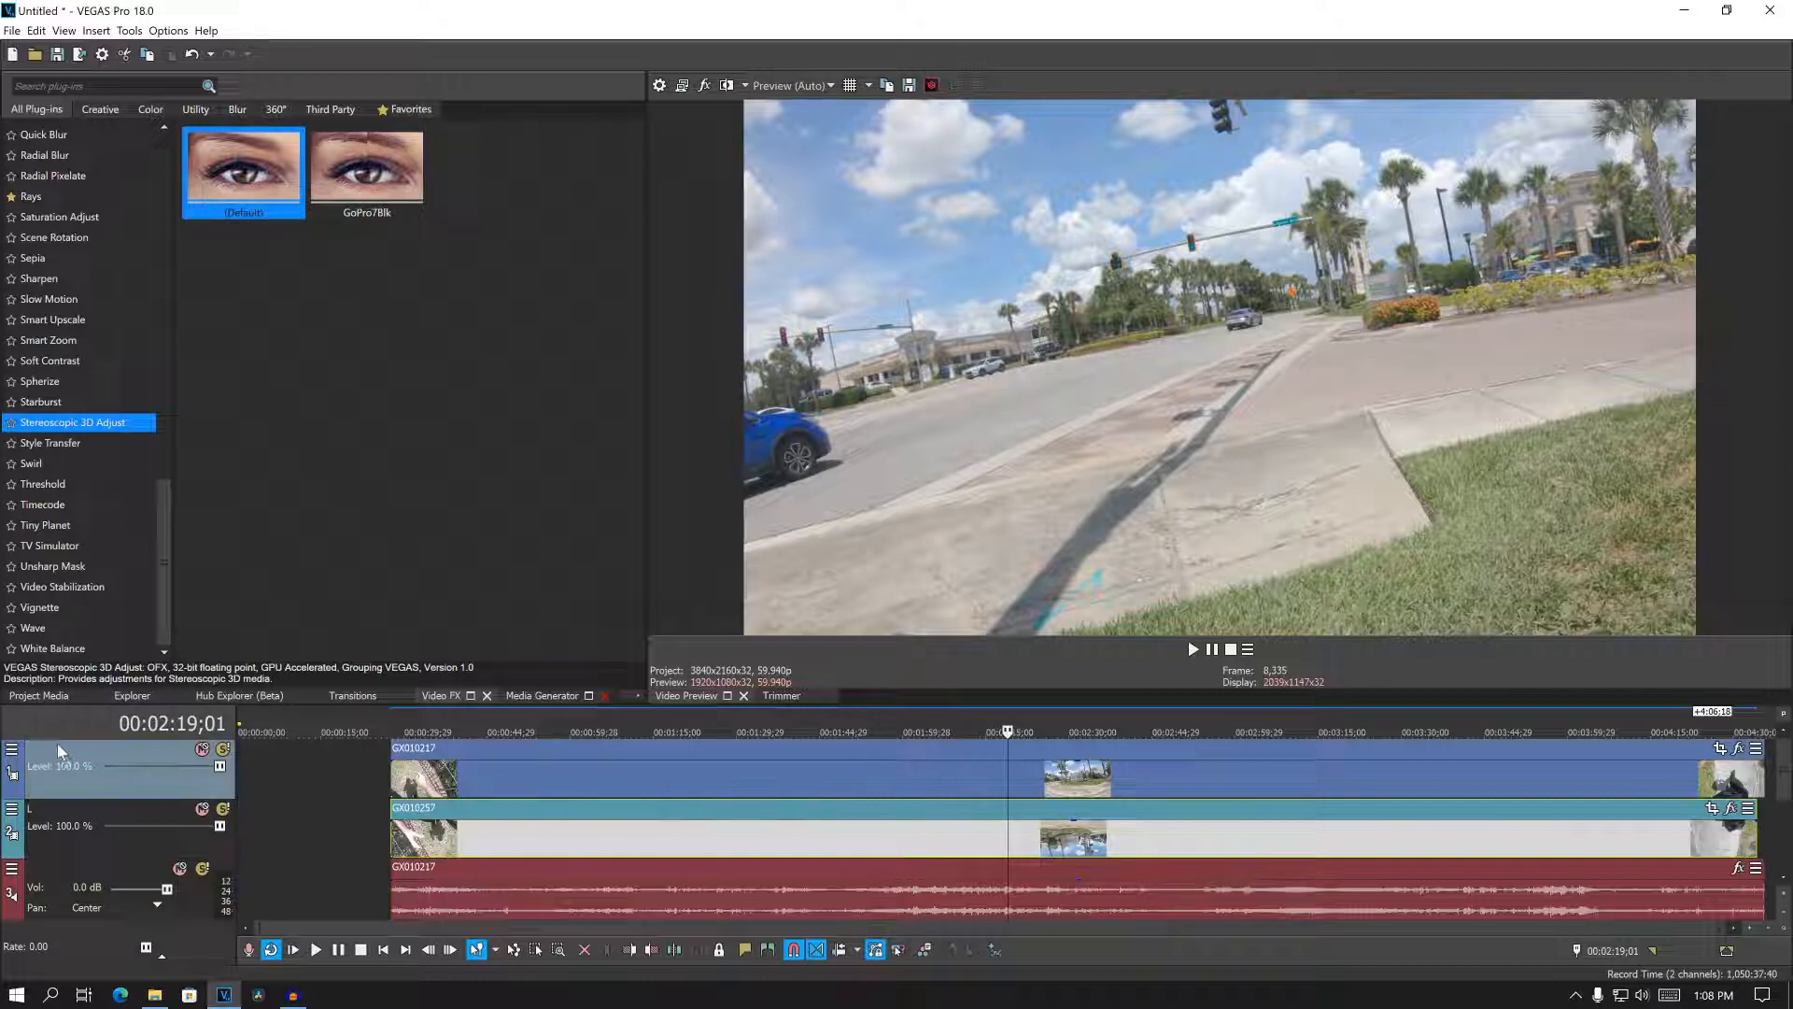
{"action": "double_click", "coordinate": [60, 751]}
{"action": "type", "text": "R"}
{"action": "key", "text": "Return"}
- Pair the GX010217 and GX010257 video events as a stereoscopic 3D subclip
{"action": "left_click", "coordinate": [1001, 833]}
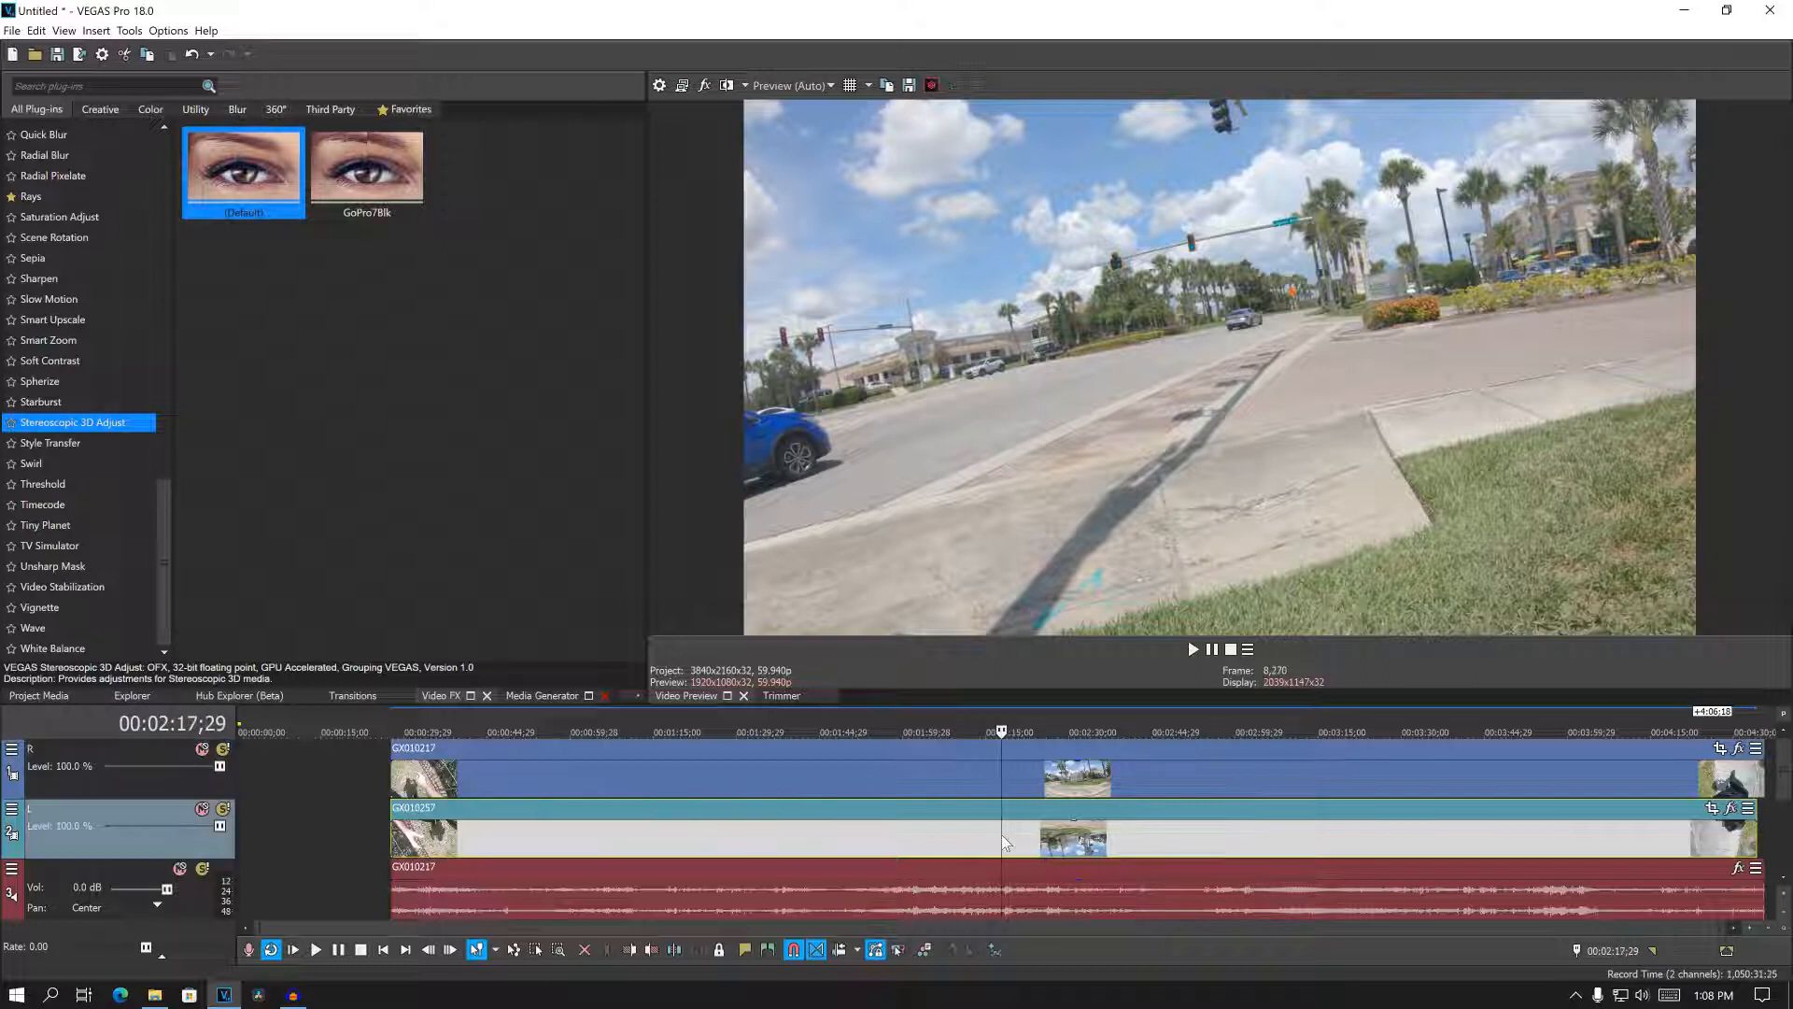
{"action": "left_click", "coordinate": [1006, 779], "text": "ctrl"}
{"action": "right_click", "coordinate": [1006, 779]}
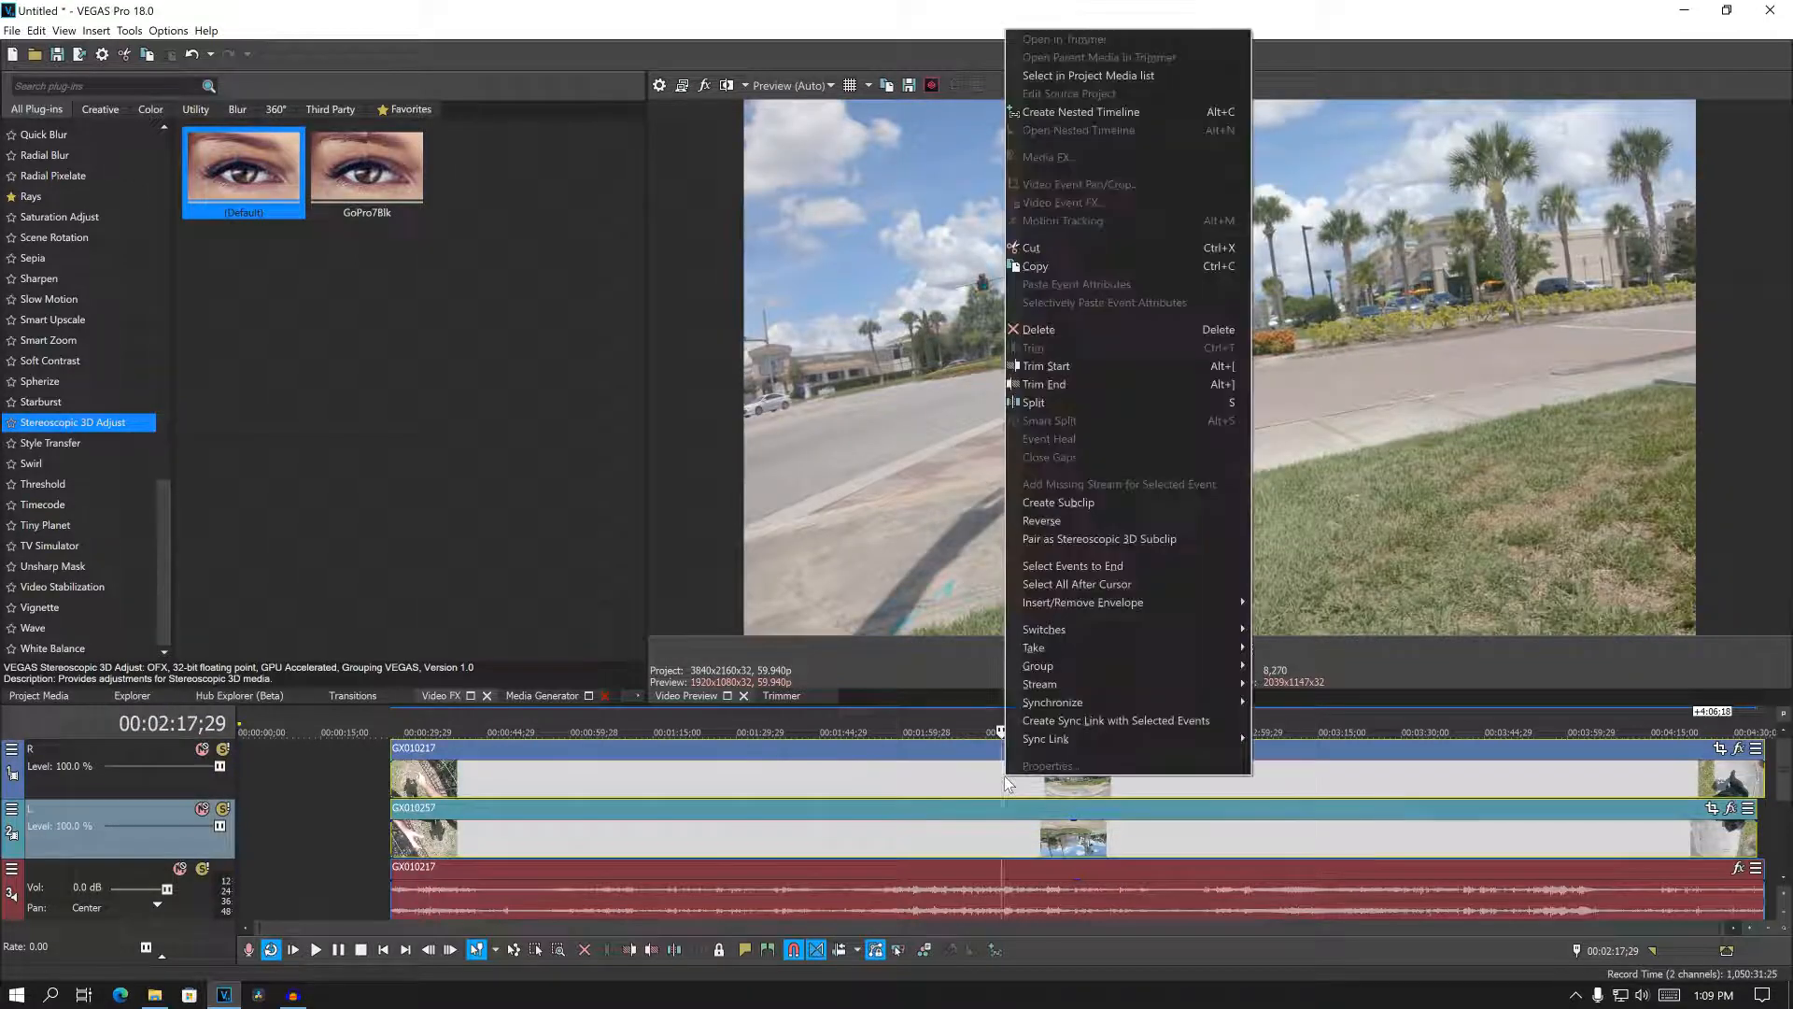
{"action": "left_click", "coordinate": [1112, 545]}
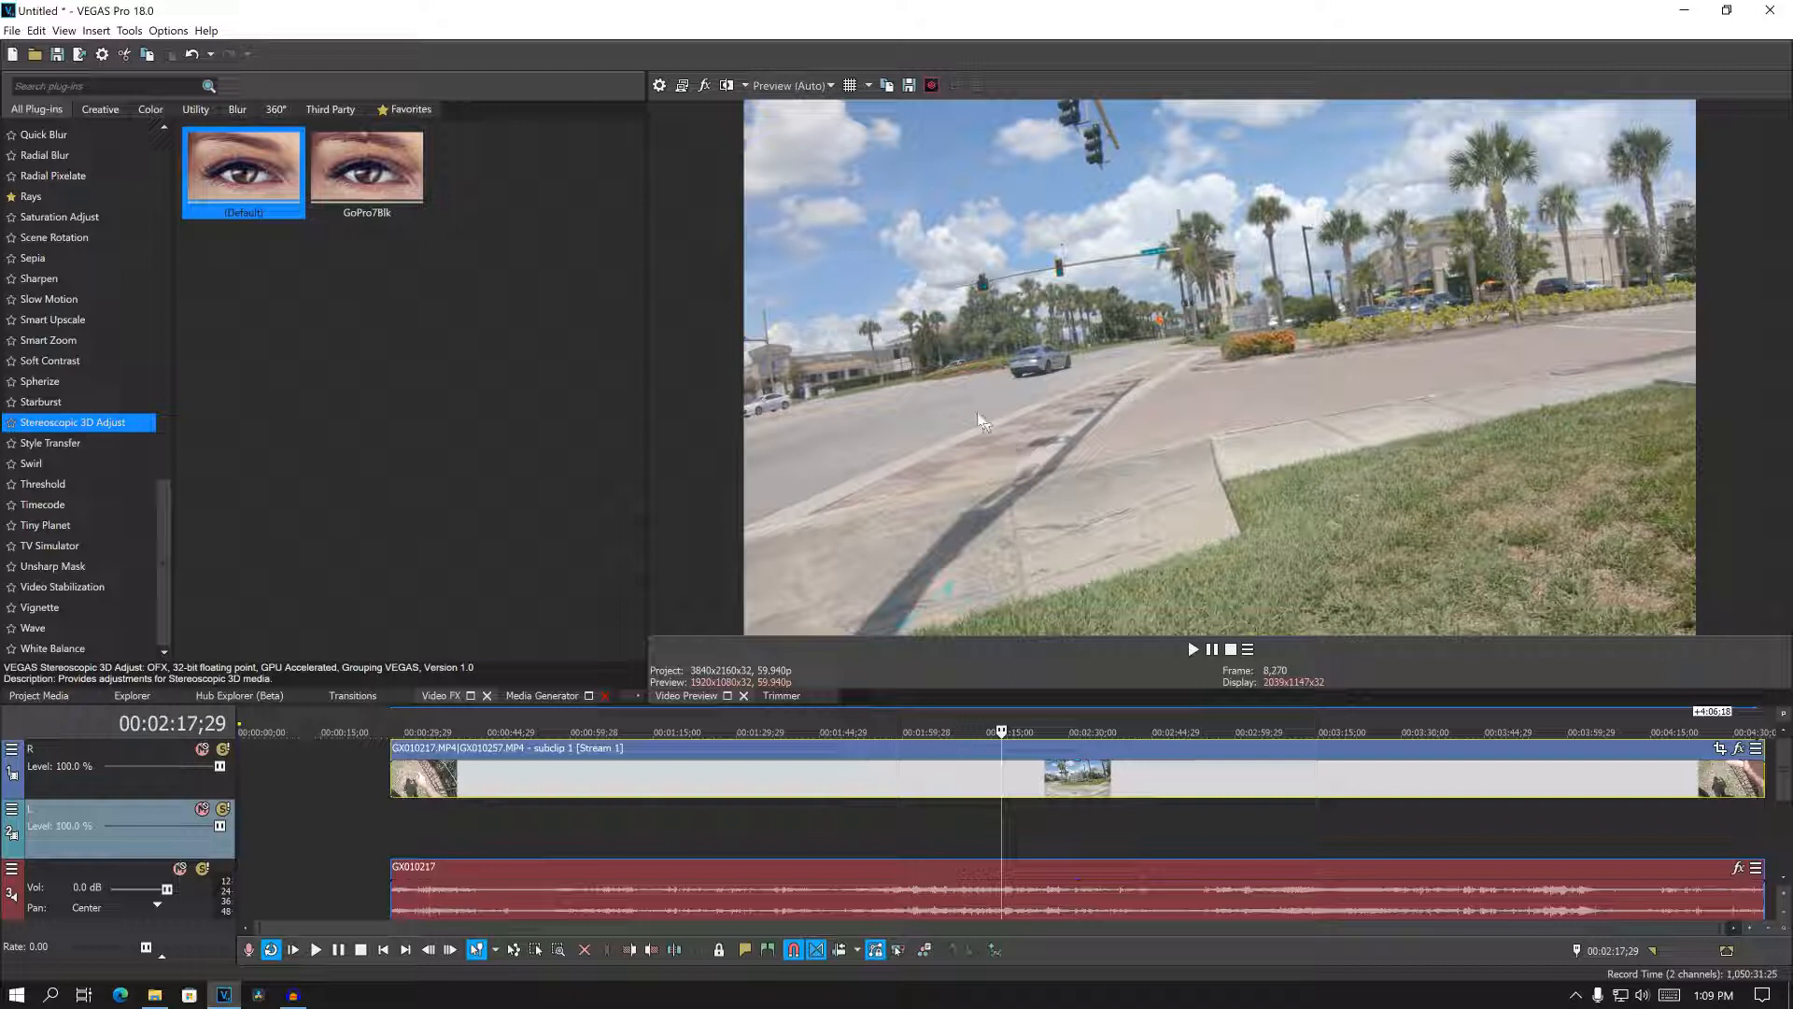
- Set automatic creation of video proxies for greater than 4K resolution media to Off in the video preferences
{"action": "left_click", "coordinate": [164, 35]}
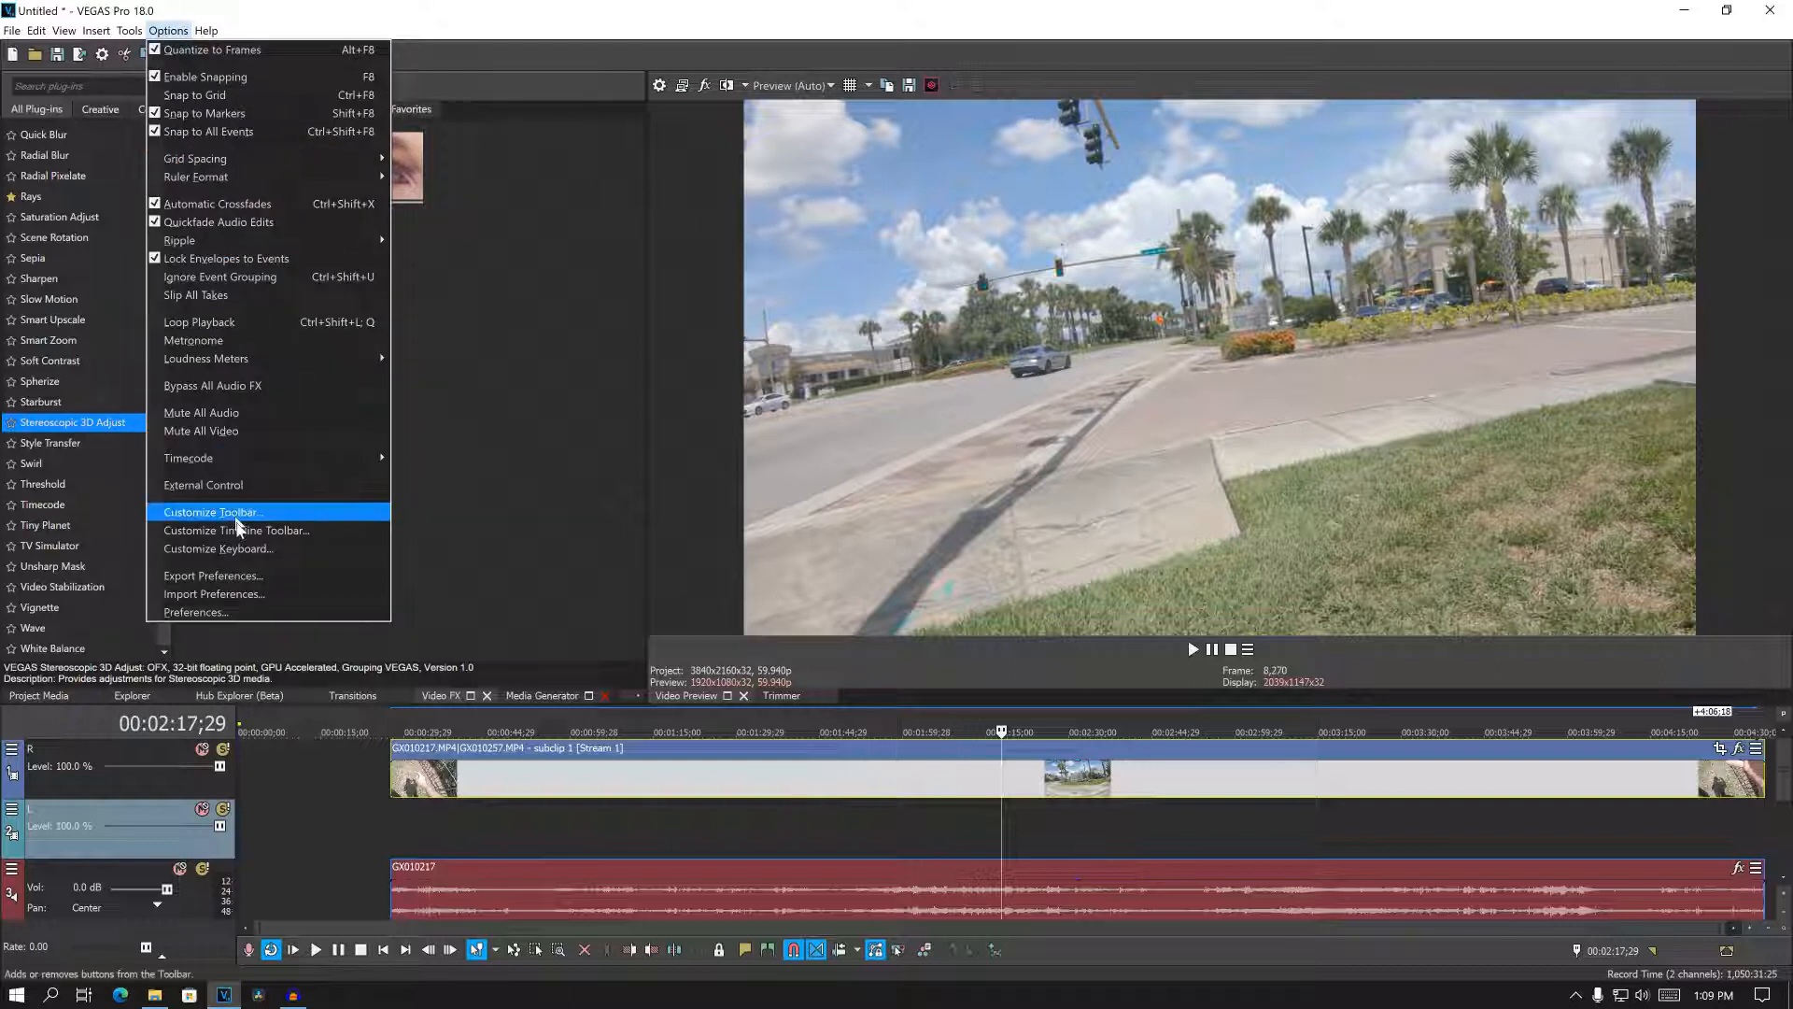
{"action": "left_click", "coordinate": [244, 615]}
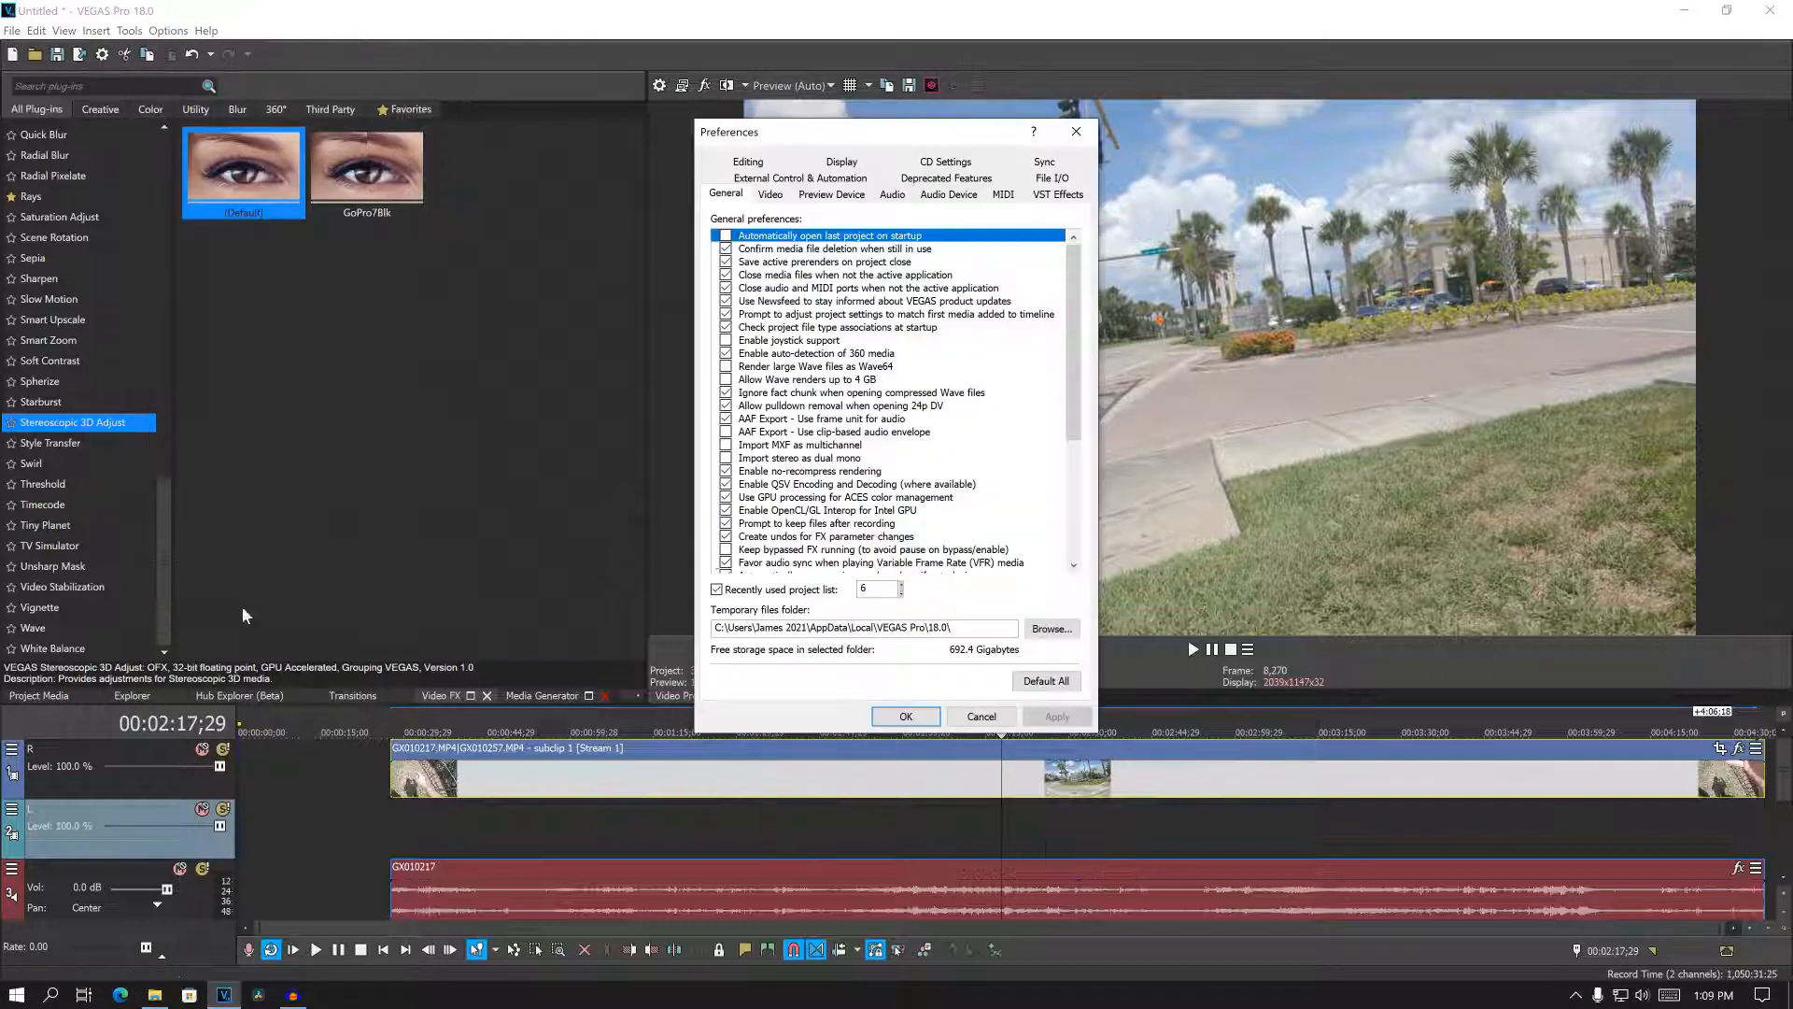
{"action": "left_click", "coordinate": [770, 196]}
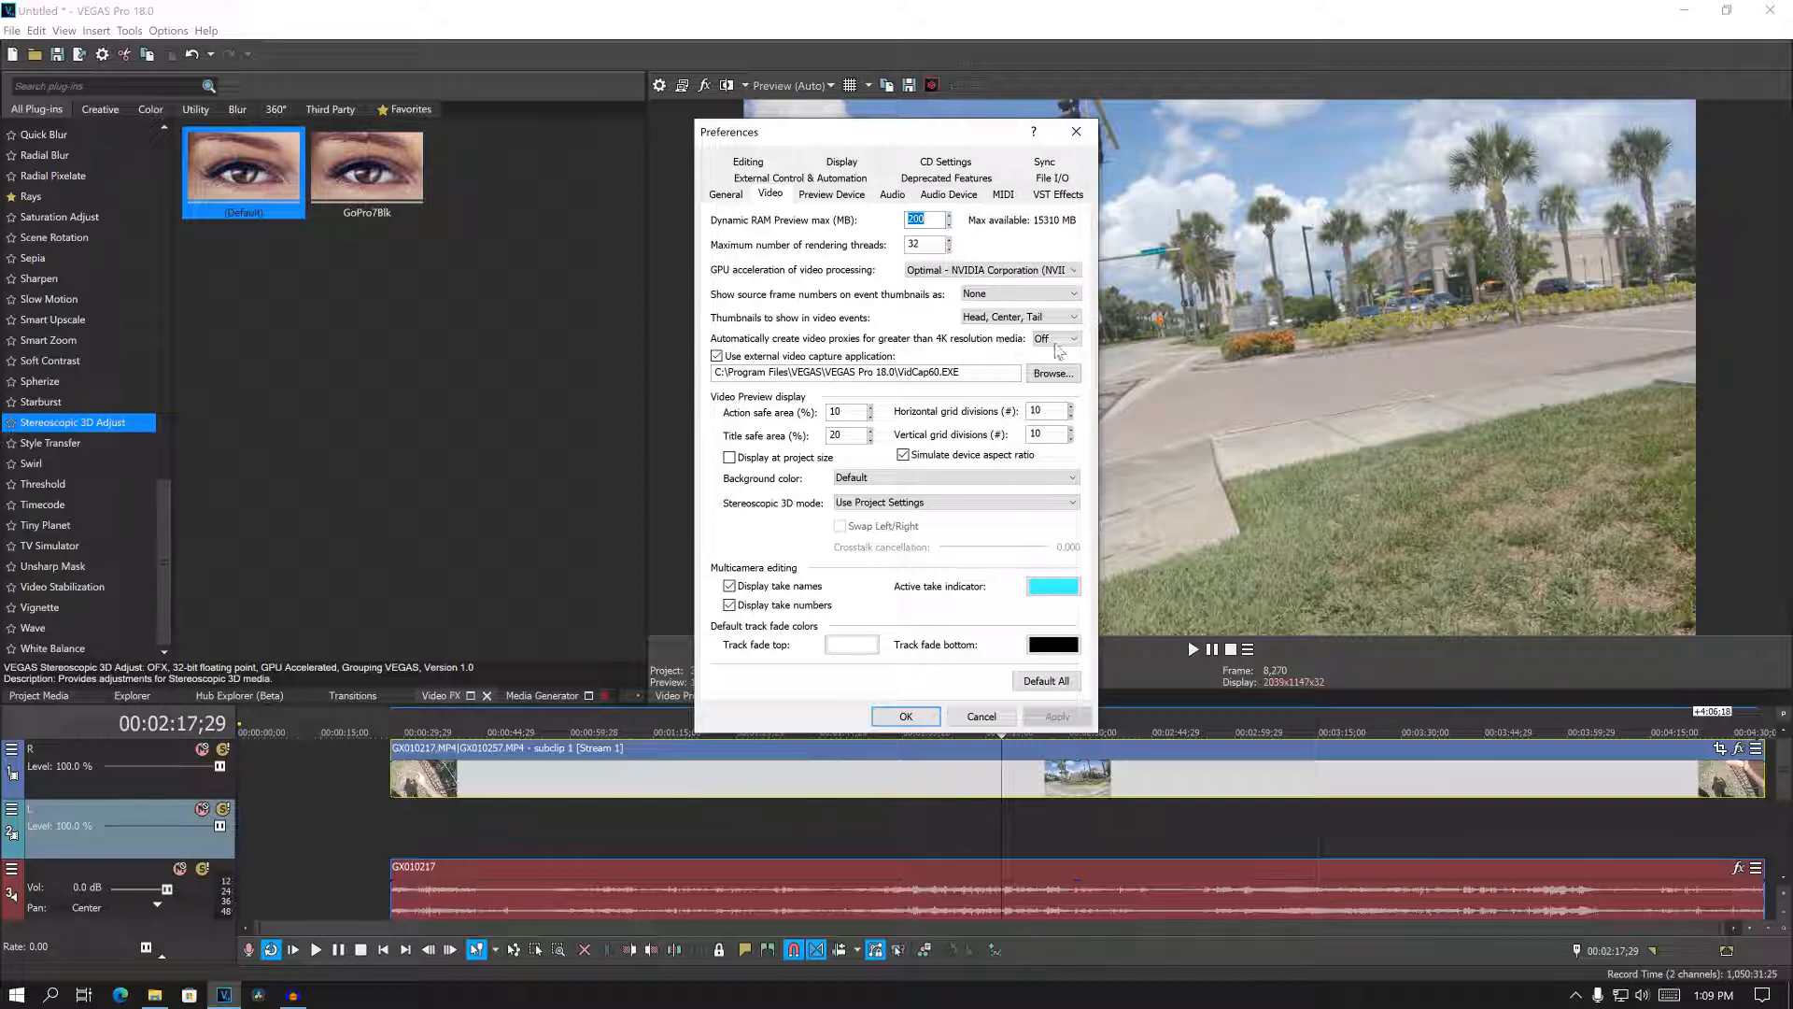
{"action": "left_click", "coordinate": [1055, 338]}
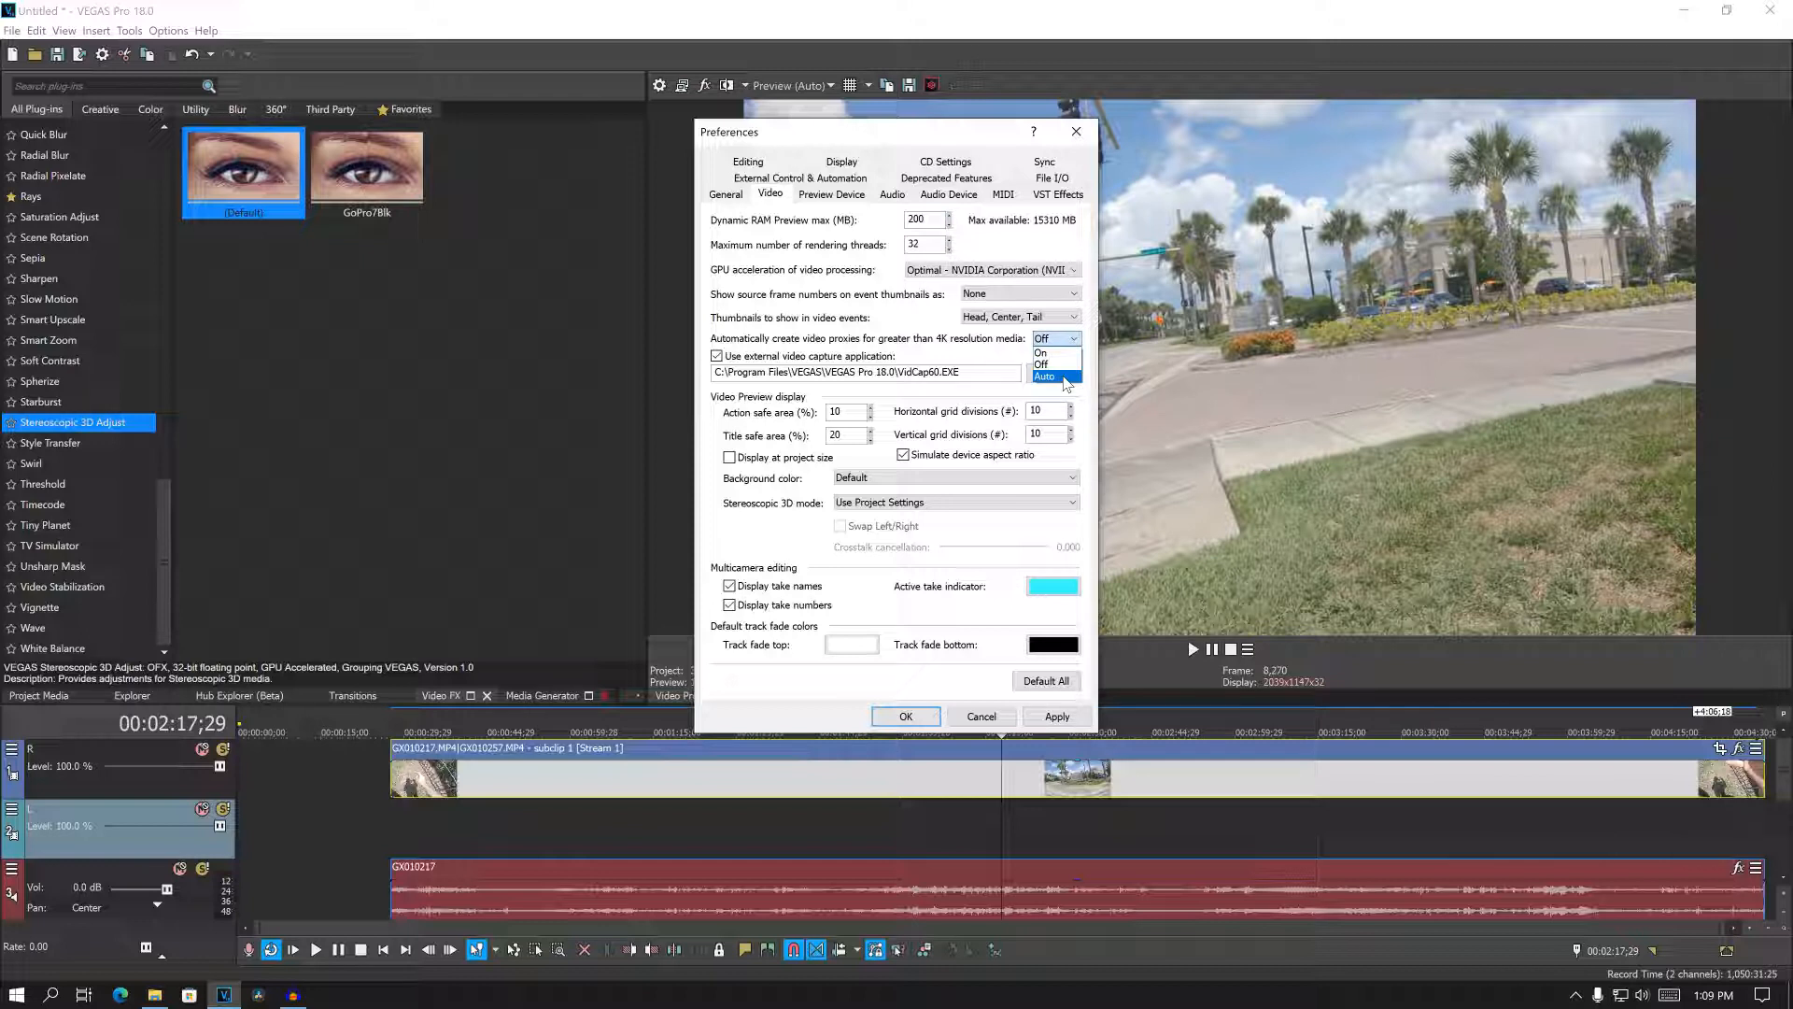
{"action": "left_click", "coordinate": [1054, 364]}
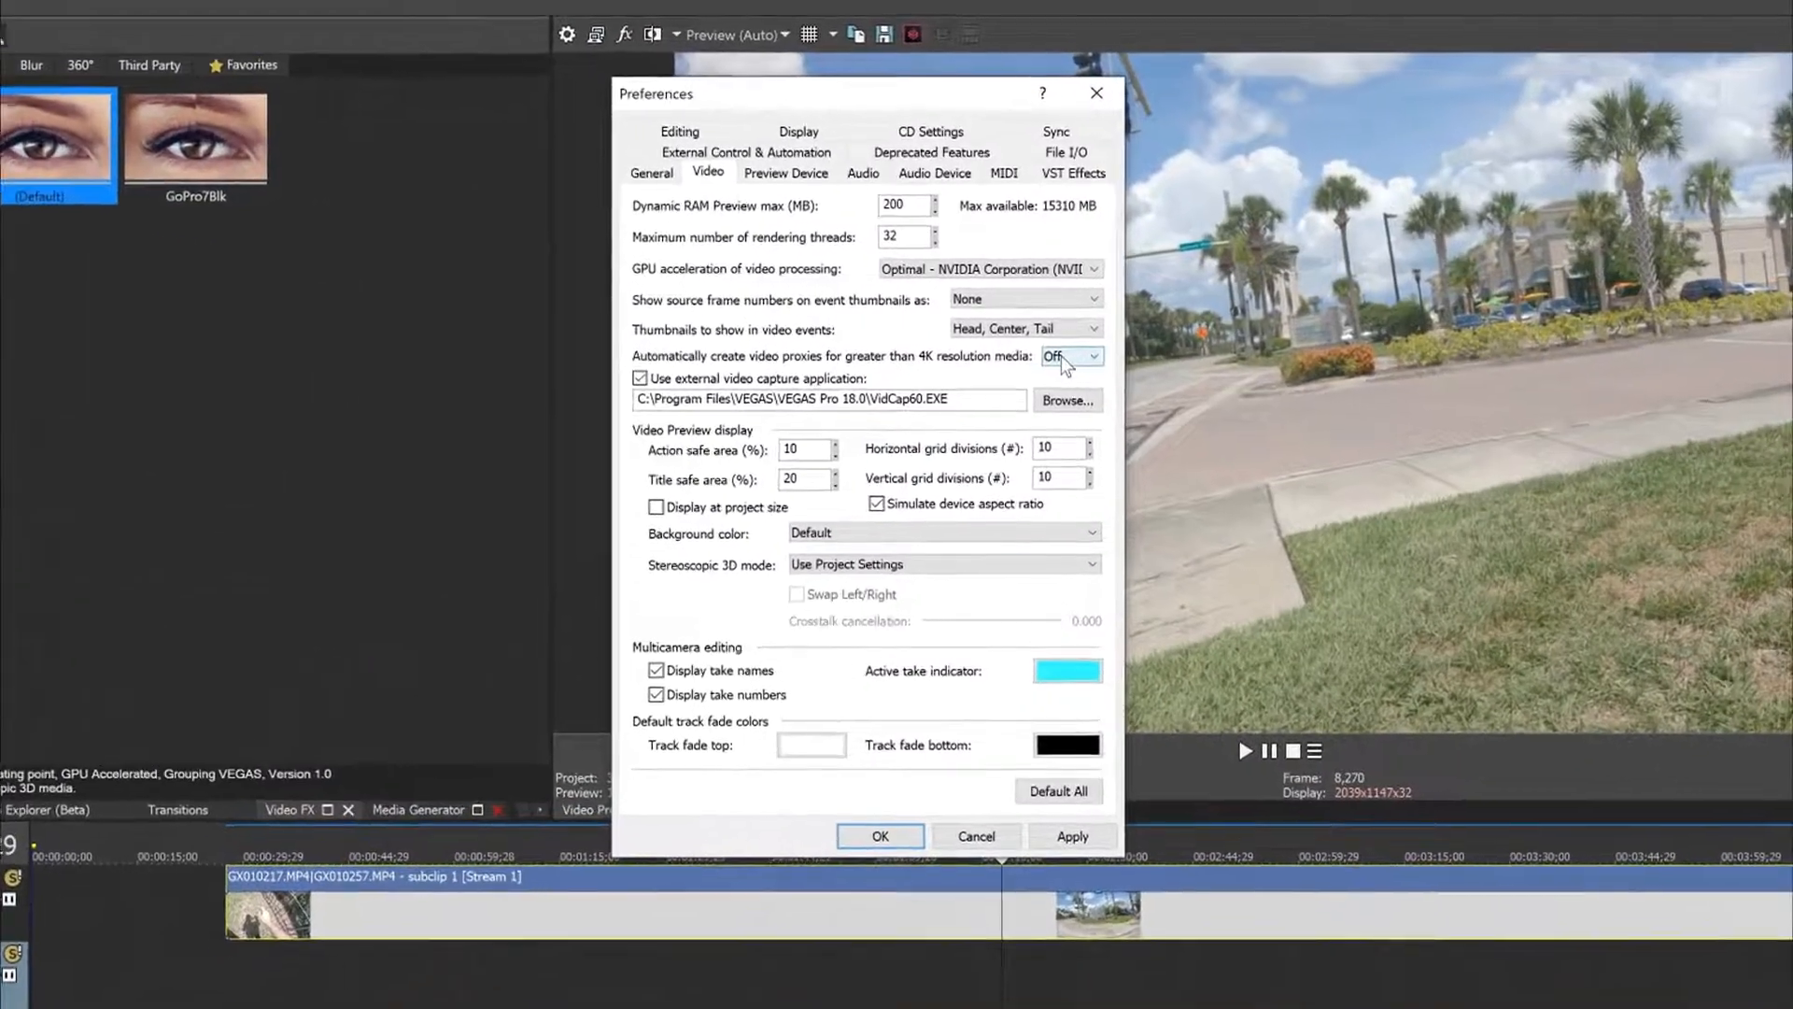
{"action": "left_click", "coordinate": [1088, 353]}
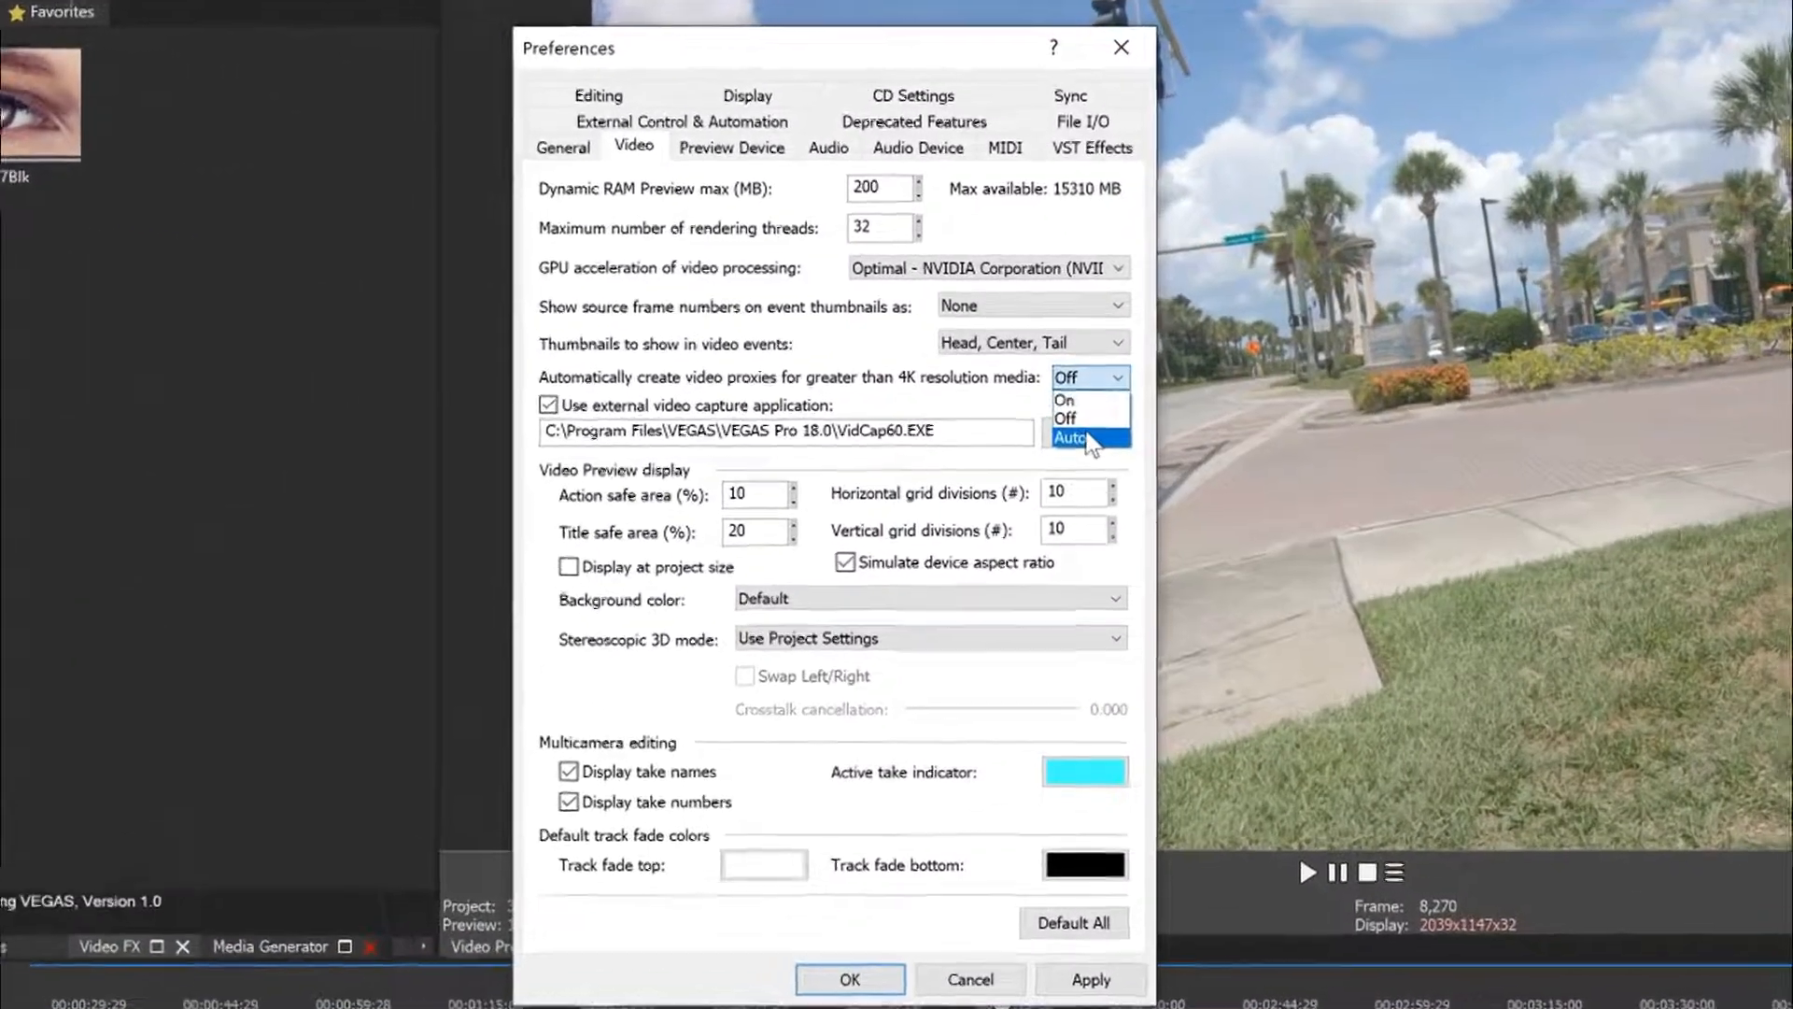
{"action": "left_click", "coordinate": [1088, 439]}
{"action": "left_click", "coordinate": [1106, 378]}
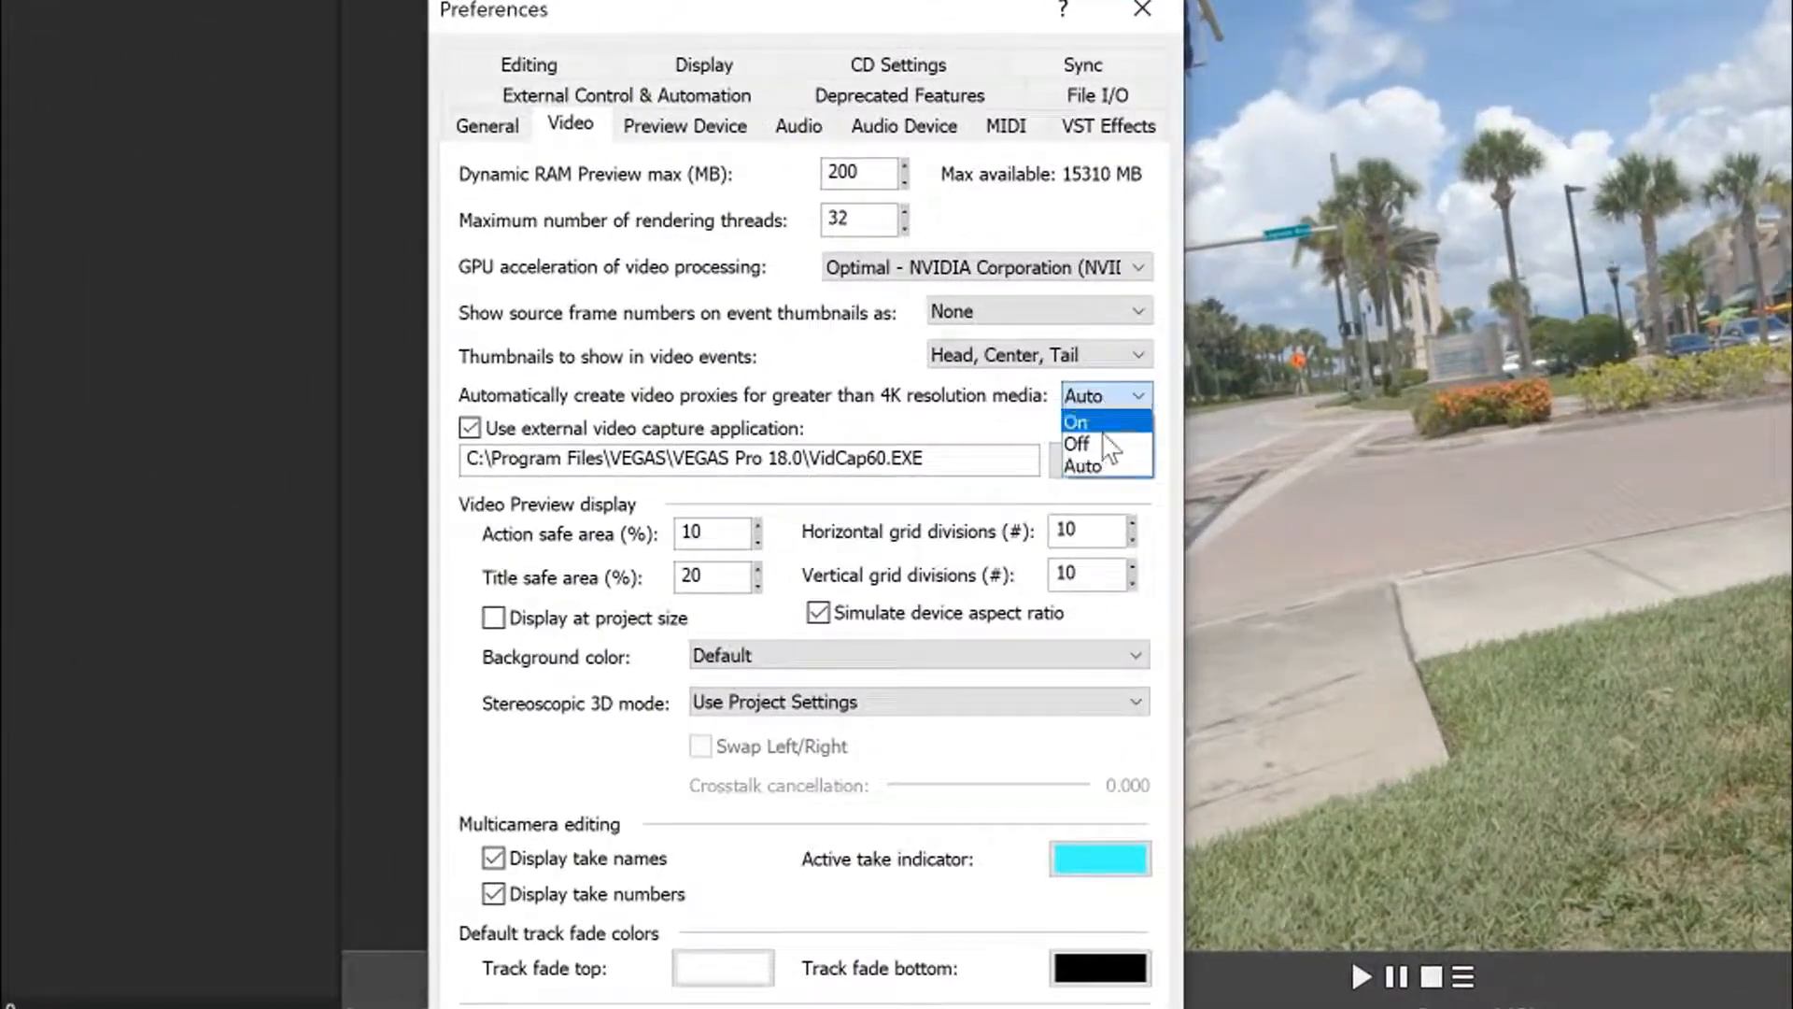
{"action": "left_click", "coordinate": [1089, 418]}
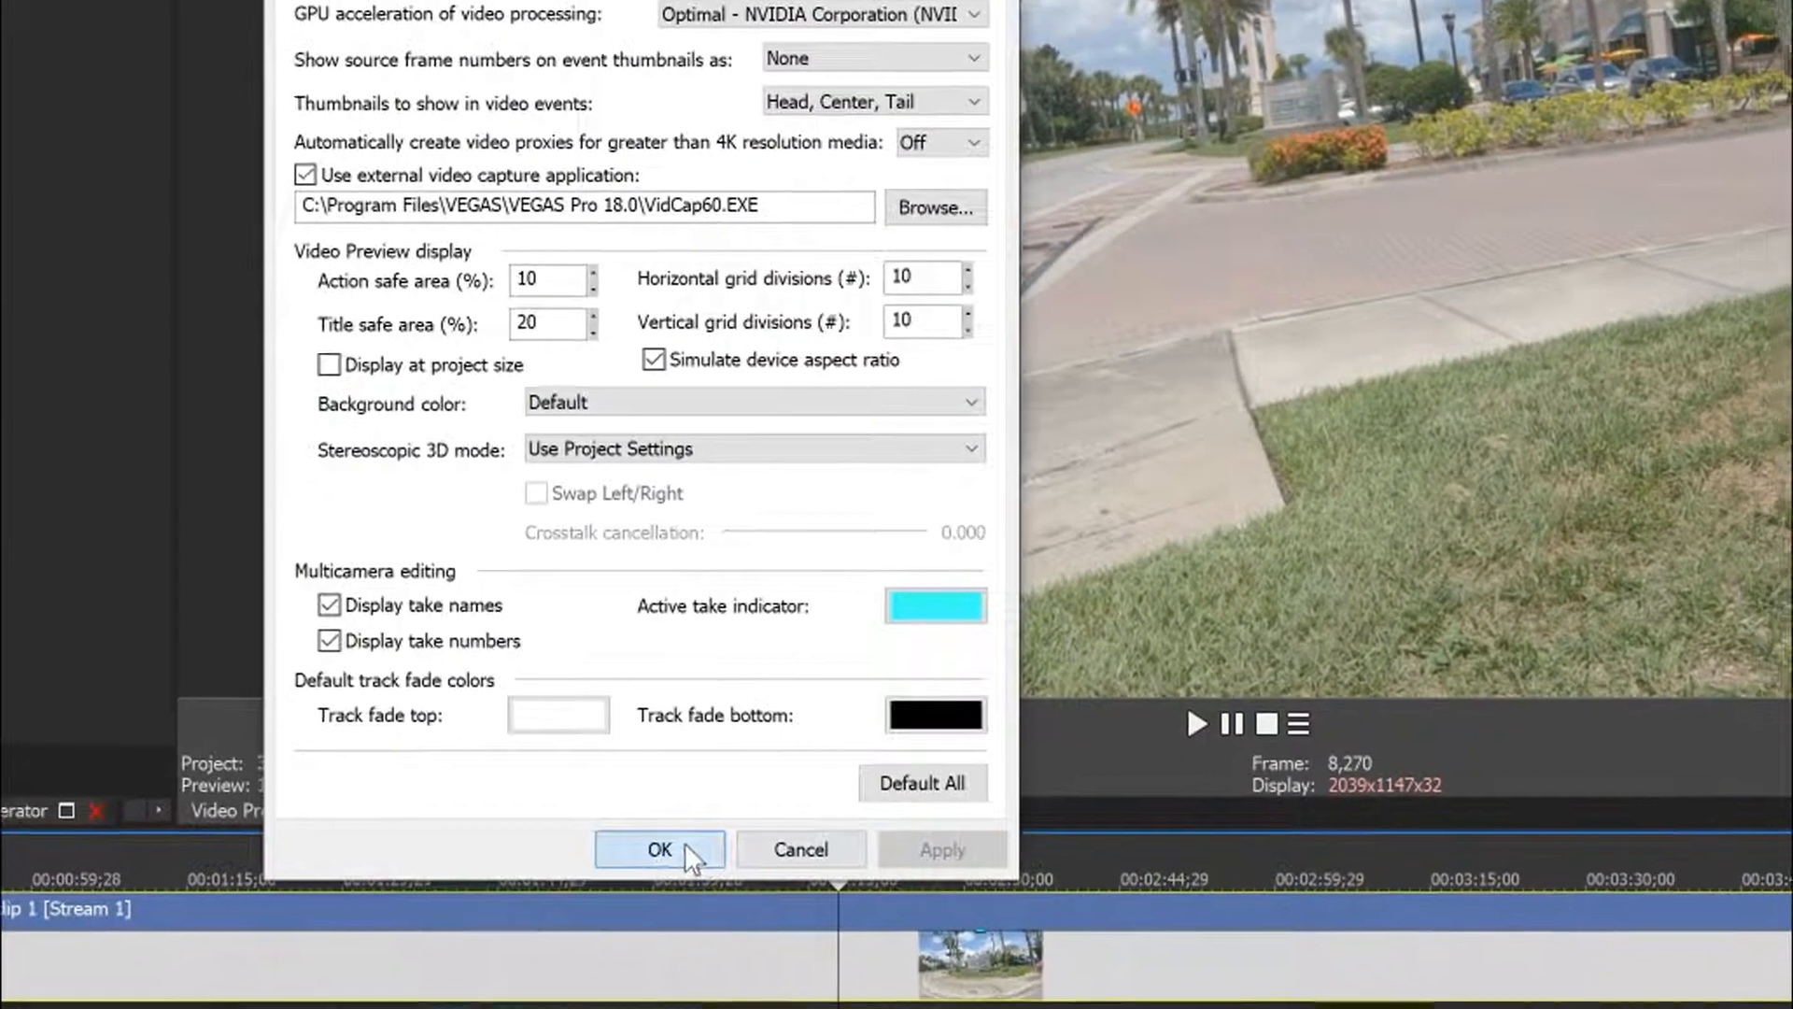
{"action": "left_click", "coordinate": [738, 970]}
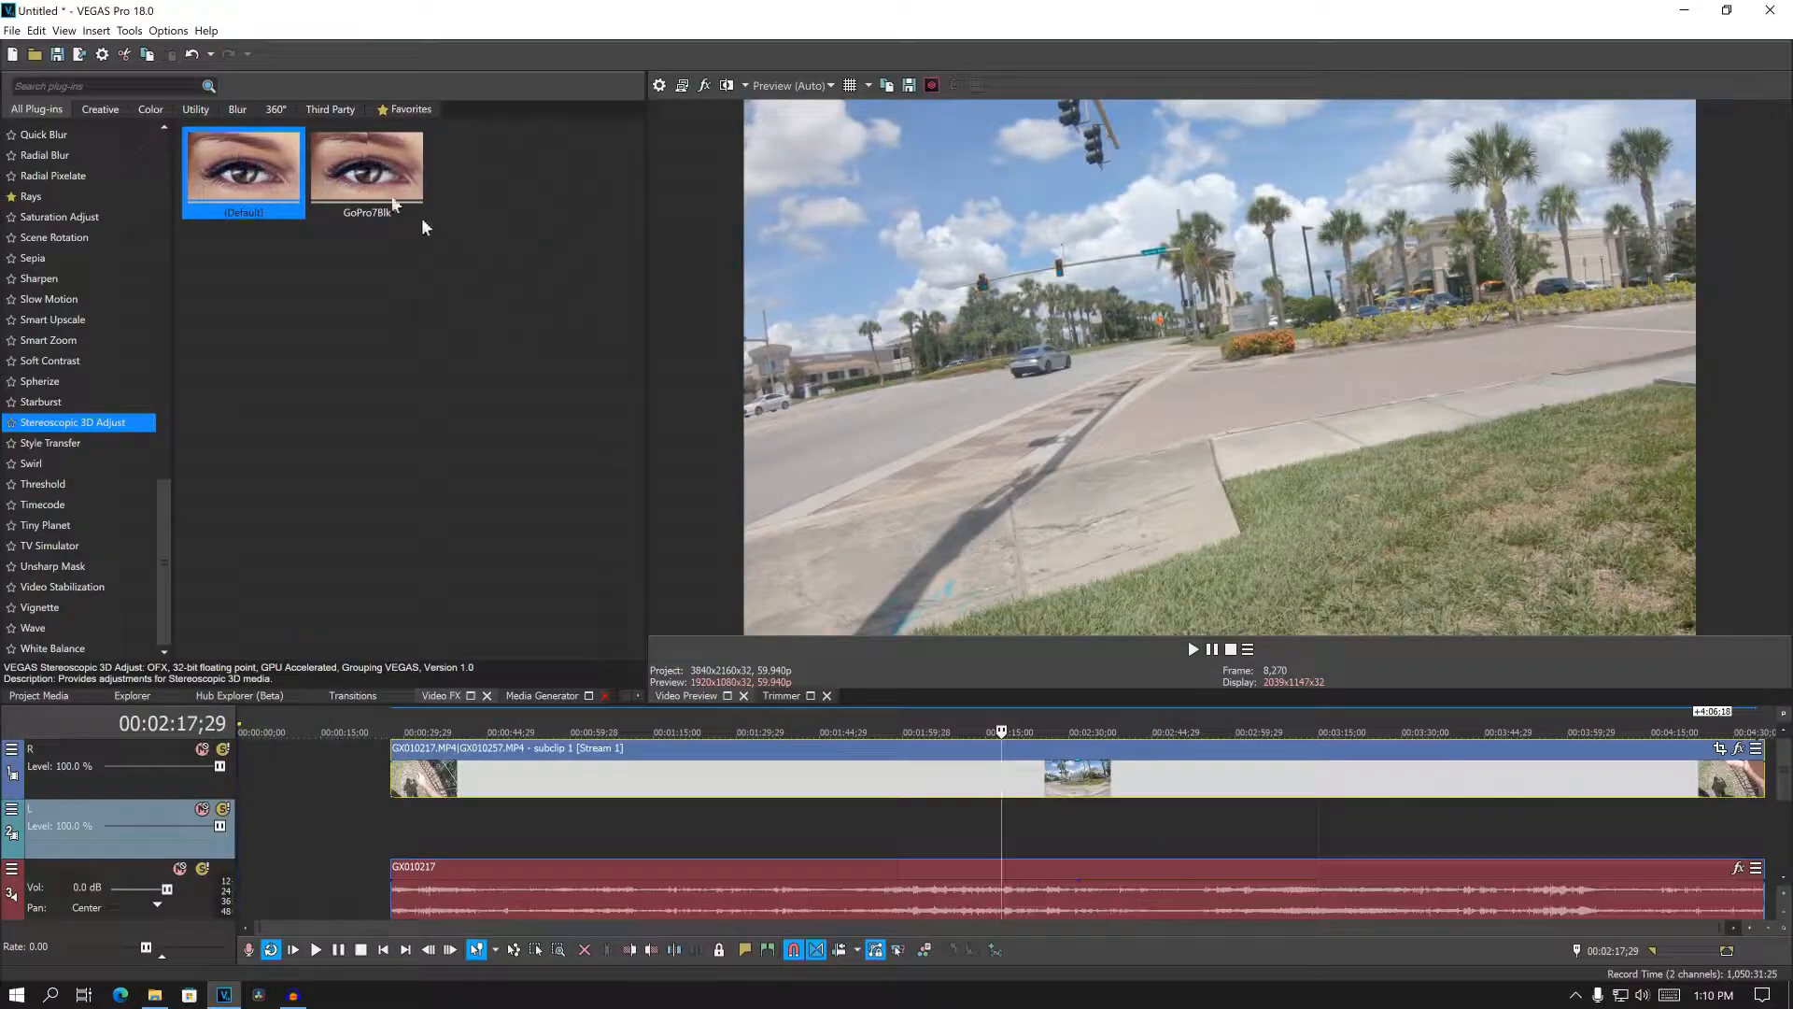
- Undo the creation of the stereoscopic 3D subclip
{"action": "left_click", "coordinate": [37, 30]}
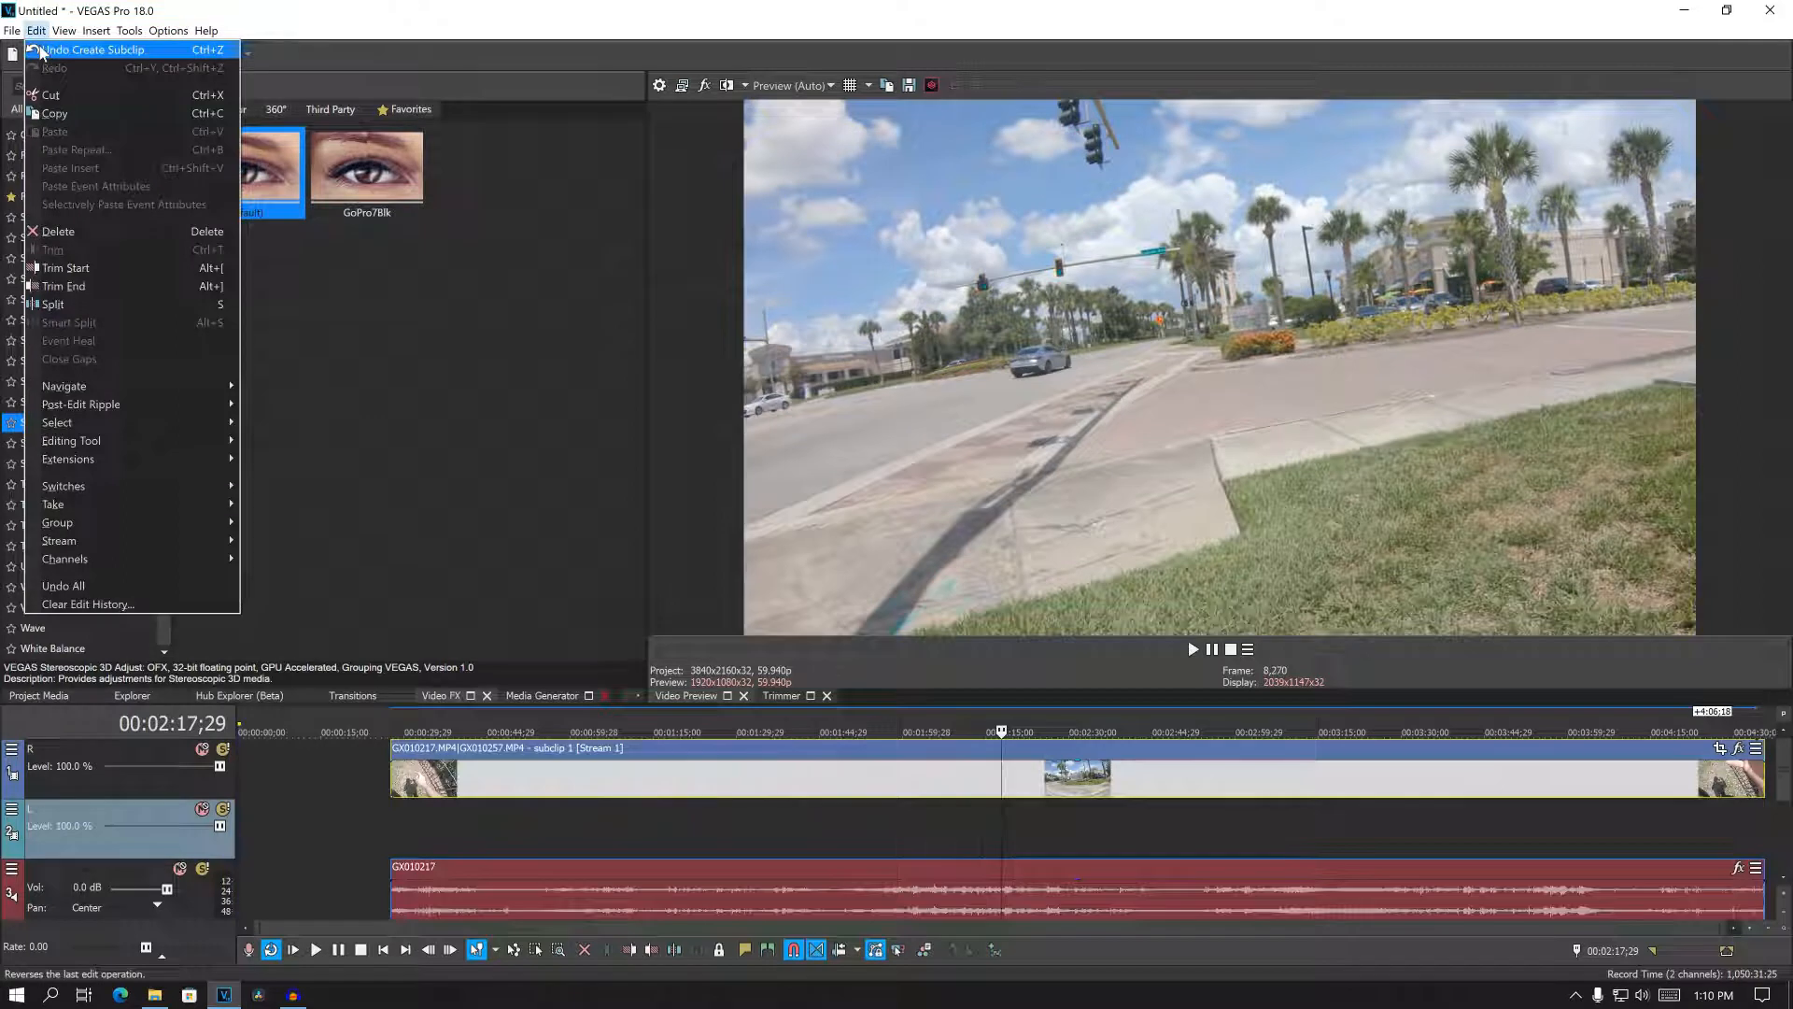
{"action": "left_click", "coordinate": [40, 51]}
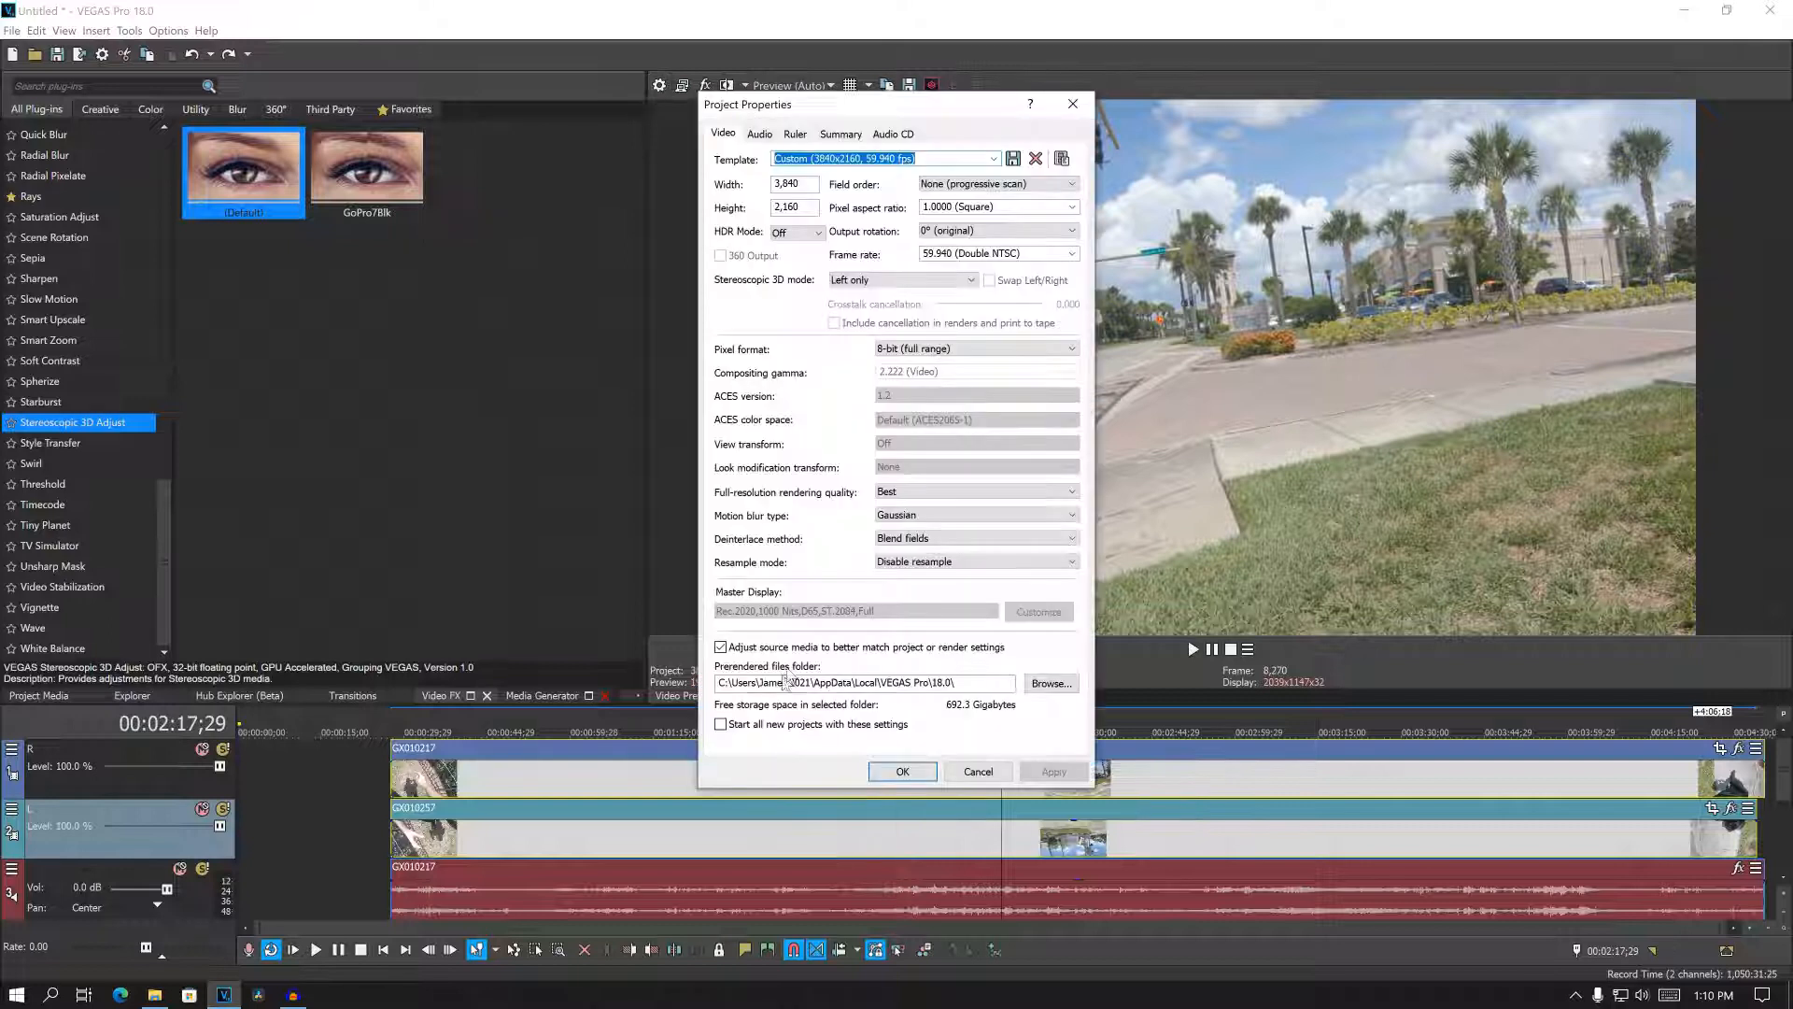
- Set the project's stereoscopic 3D mode to Side by side (half)
{"action": "left_click", "coordinate": [892, 279]}
{"action": "left_click", "coordinate": [890, 306]}
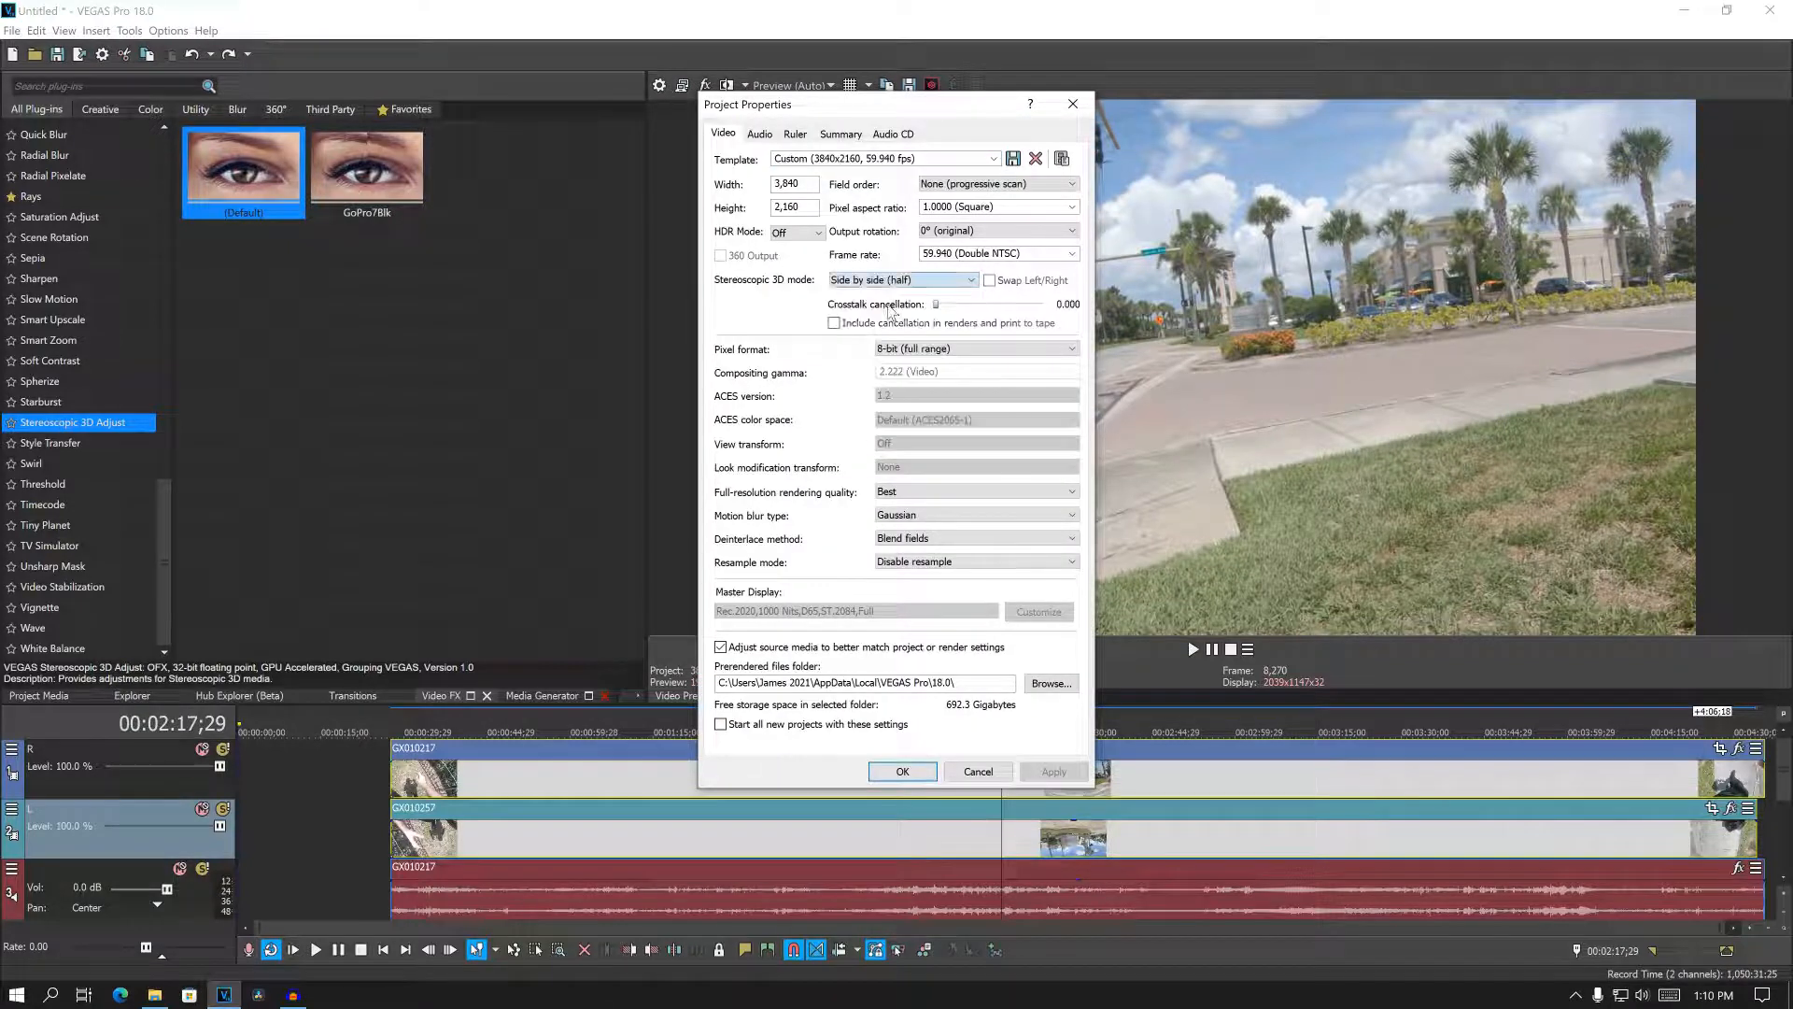
{"action": "left_click", "coordinate": [903, 771]}
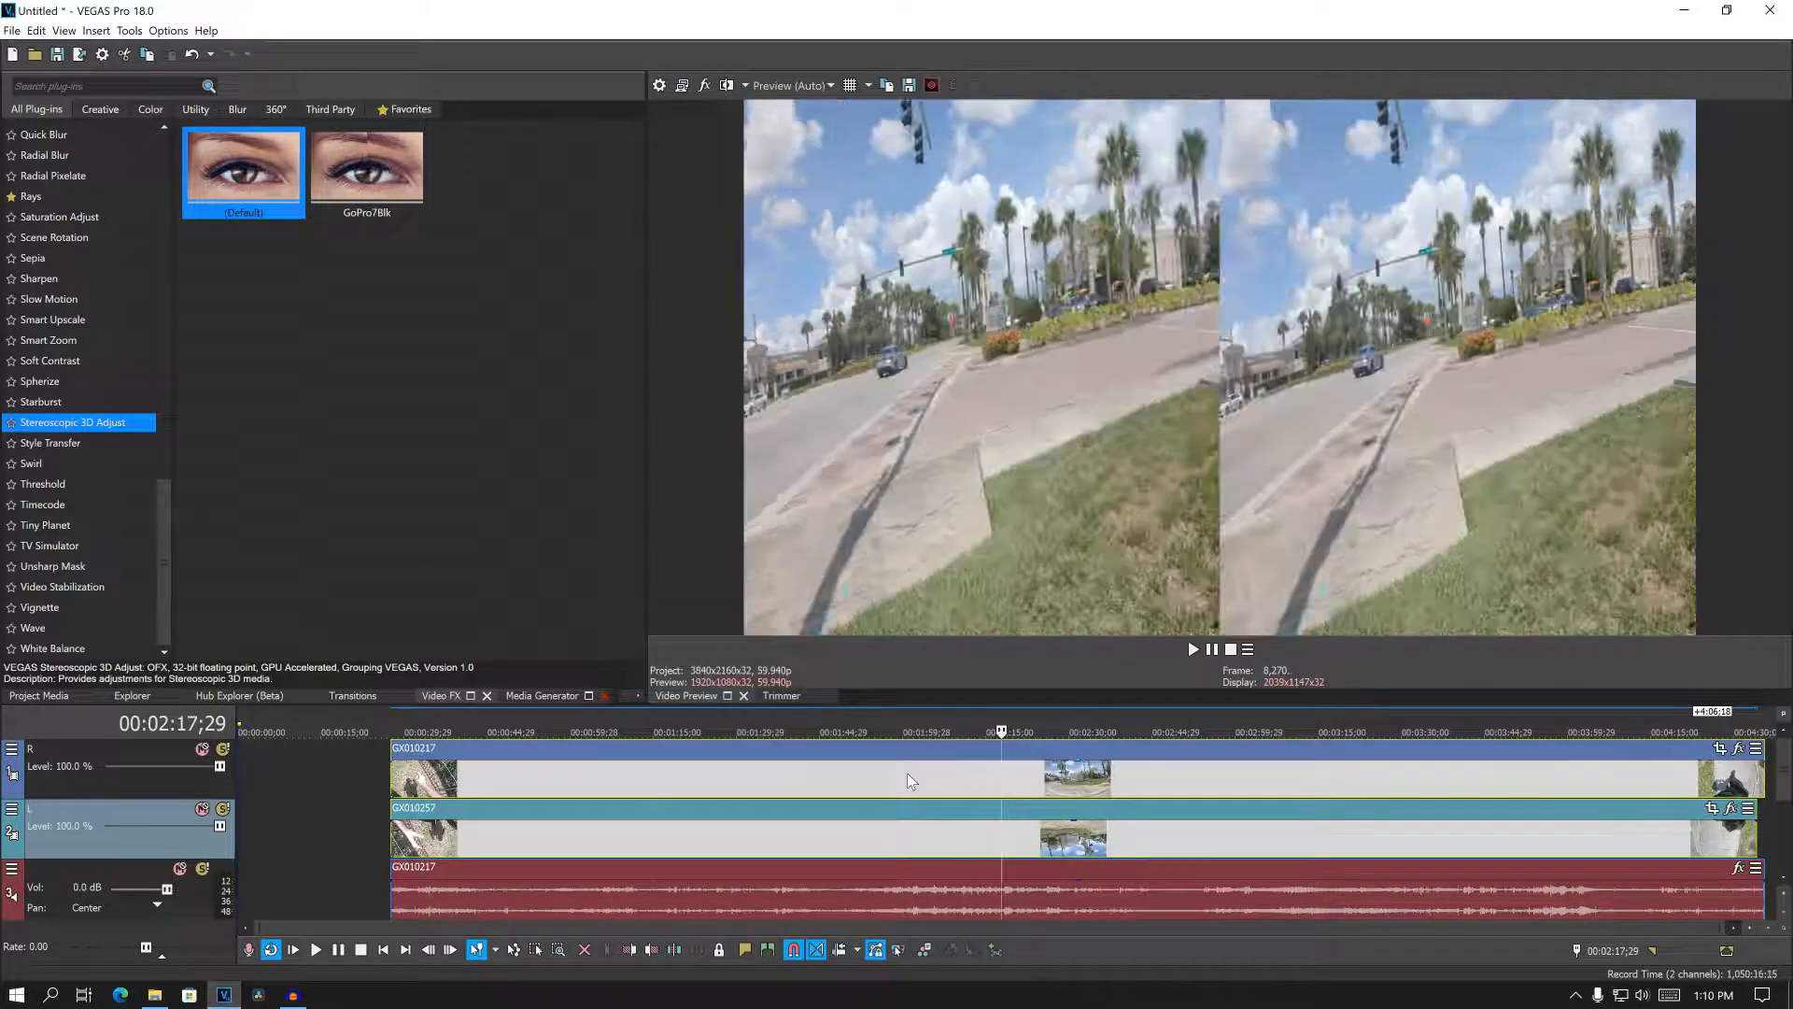
- Pair the GX010217 and GX010257 video events on tracks R and L as a stereoscopic 3D subclip
{"action": "left_click", "coordinate": [985, 842]}
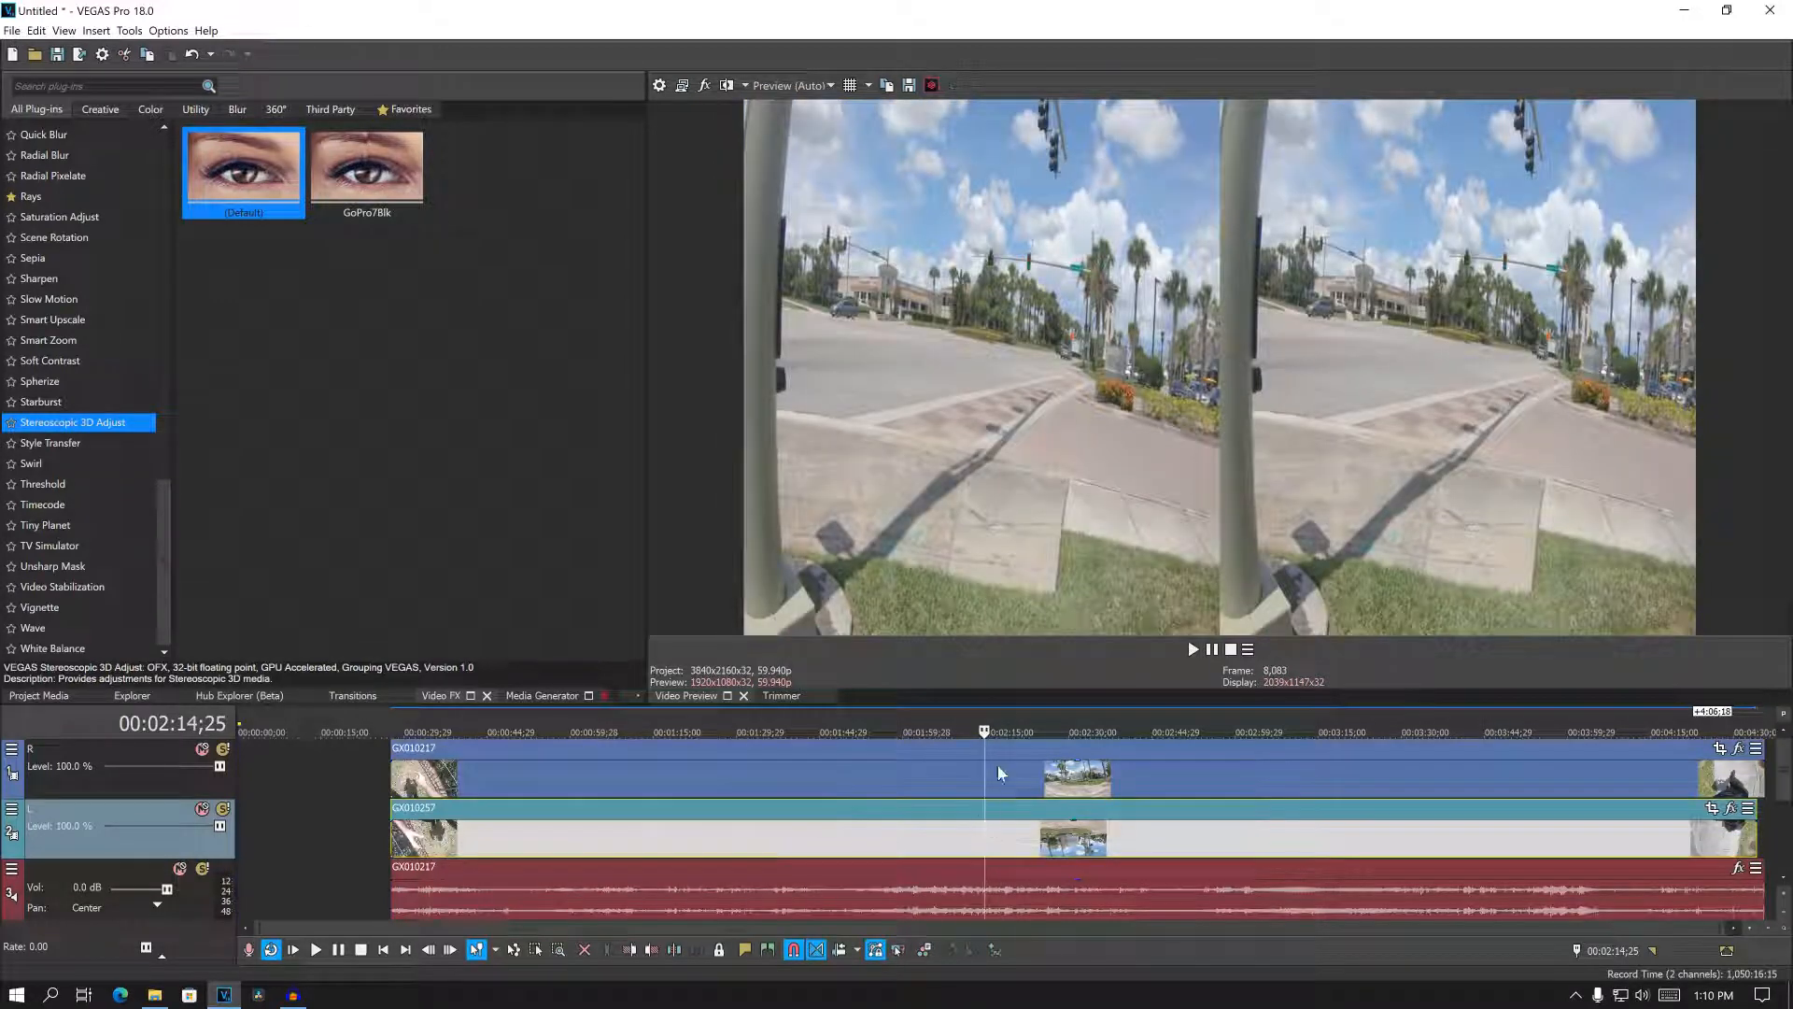
{"action": "left_click", "coordinate": [999, 770], "text": "ctrl"}
{"action": "right_click", "coordinate": [999, 770]}
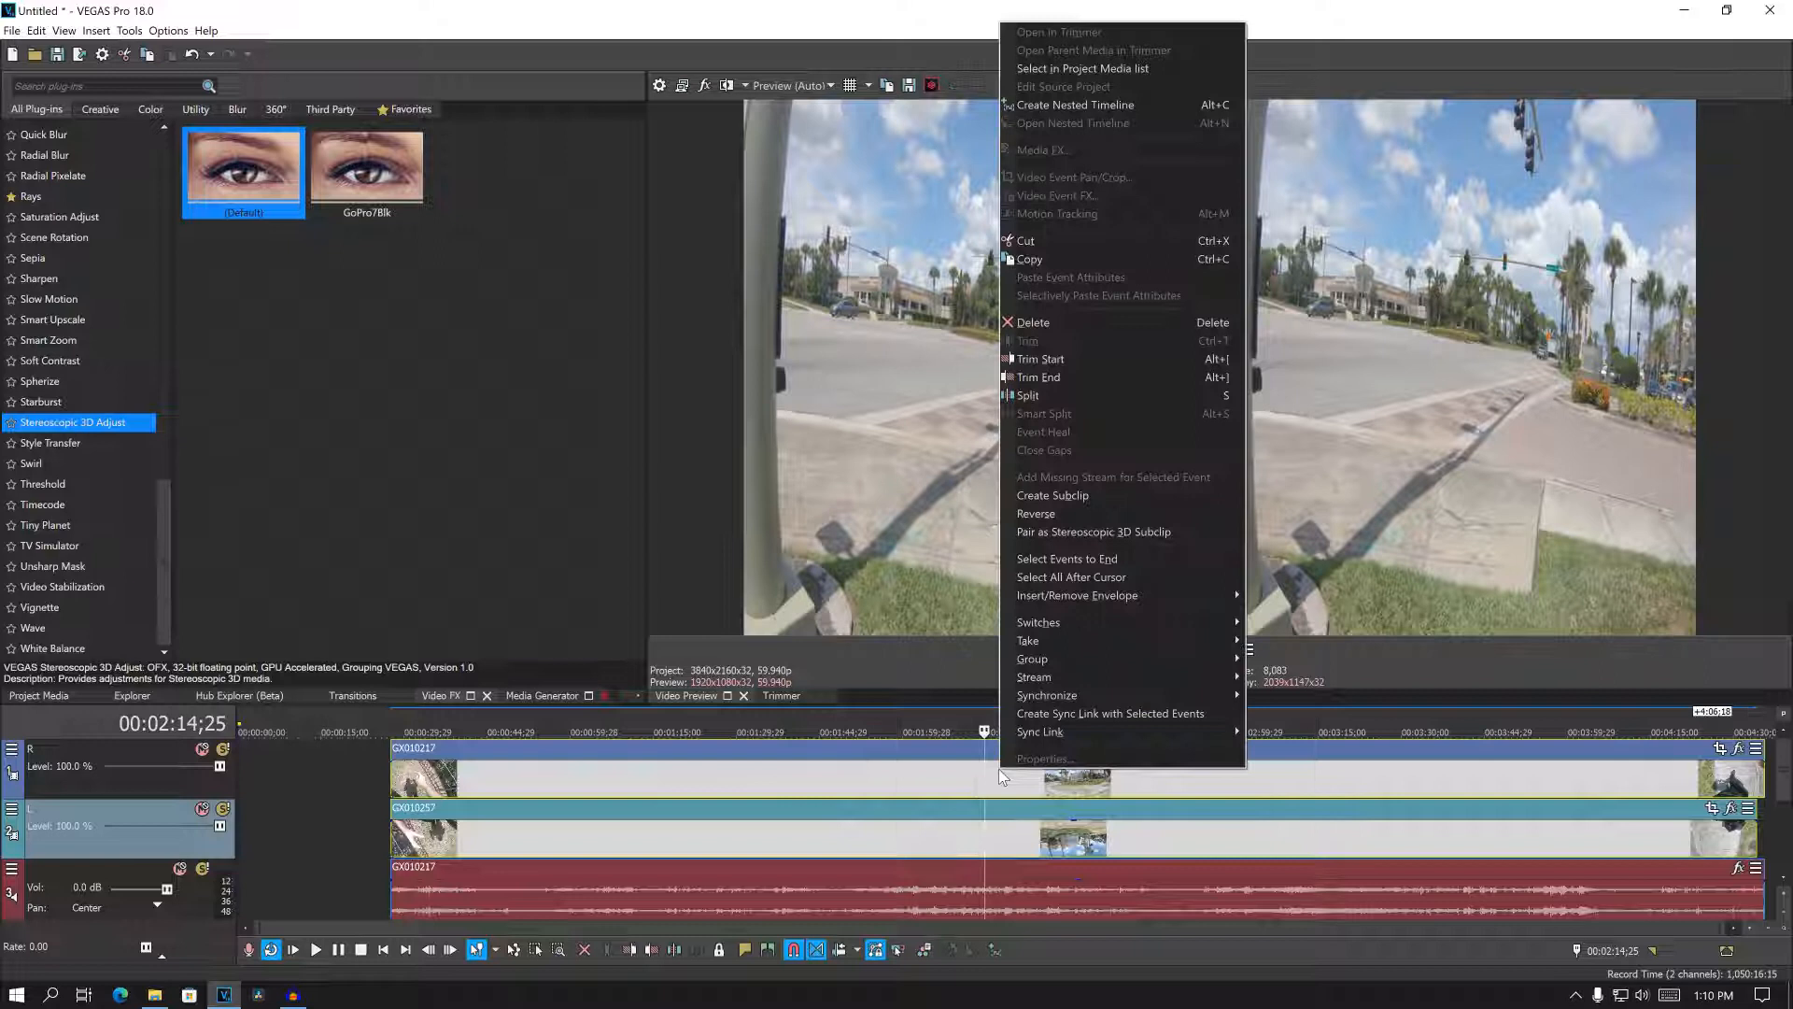
{"action": "left_click", "coordinate": [1076, 531]}
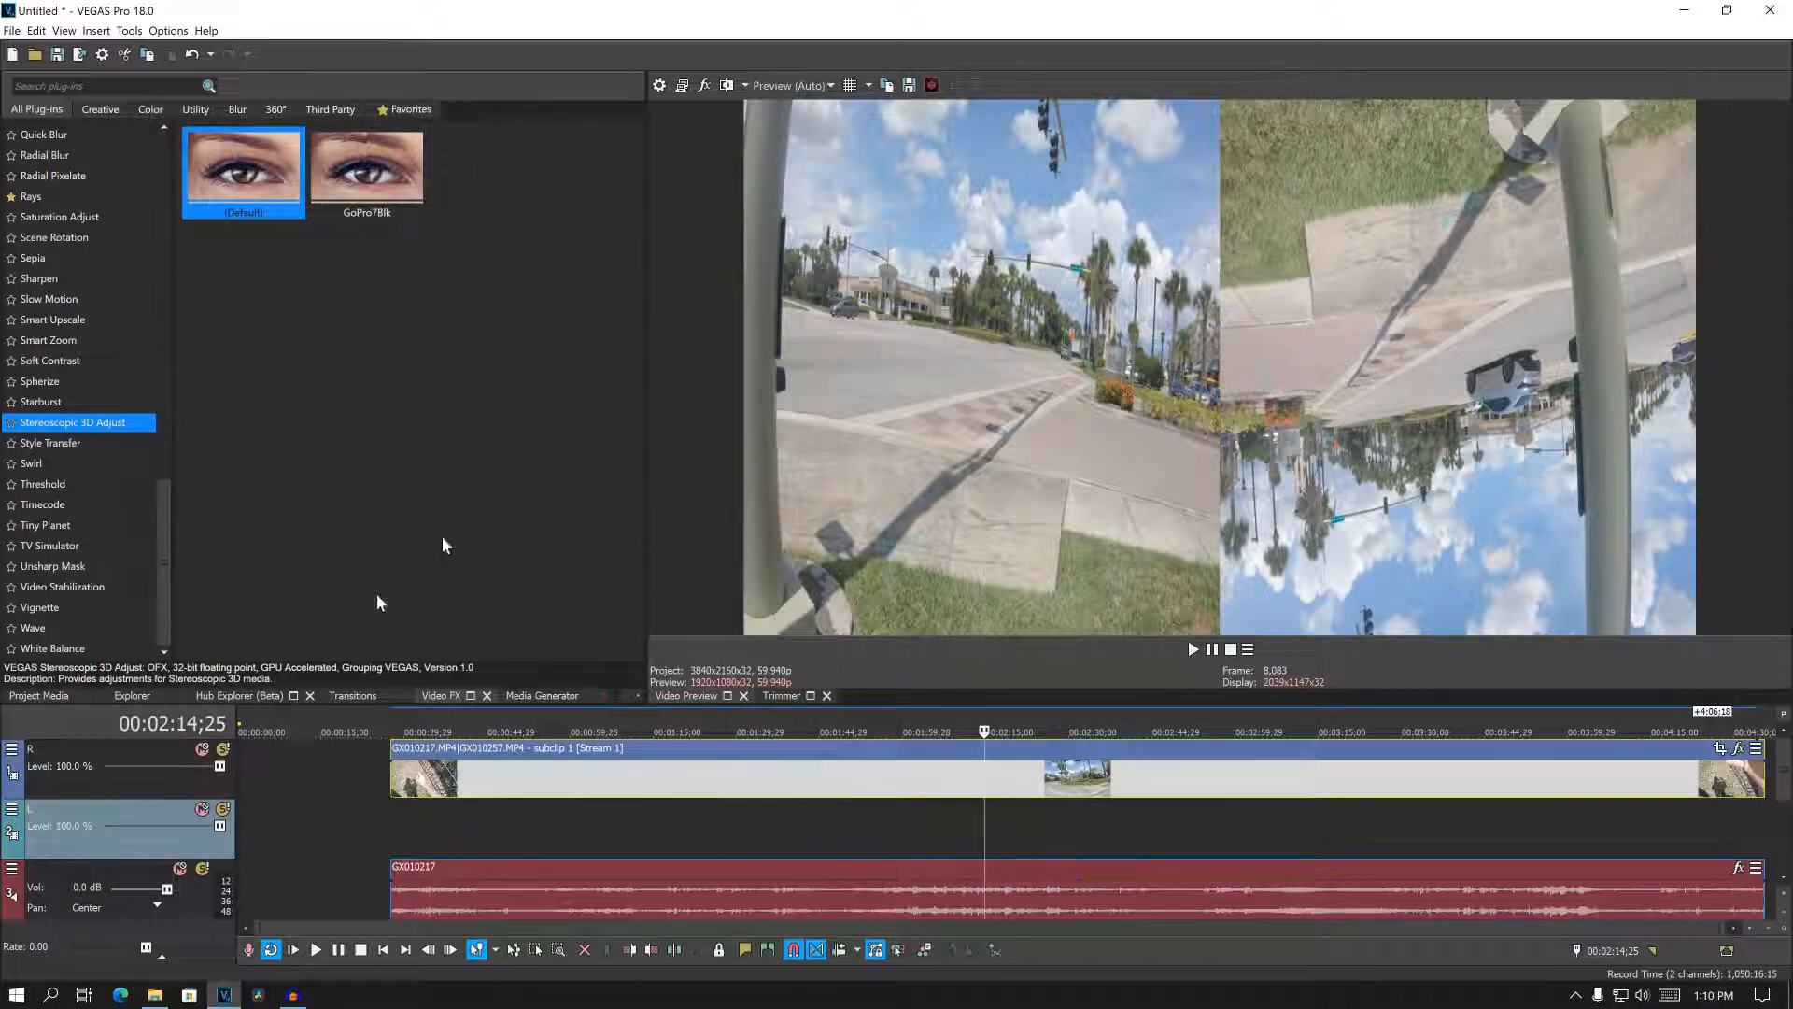
- Apply the Stereoscopic 3D Adjust effect with the (Default) preset to the paired subclip
{"action": "left_click", "coordinate": [46, 429]}
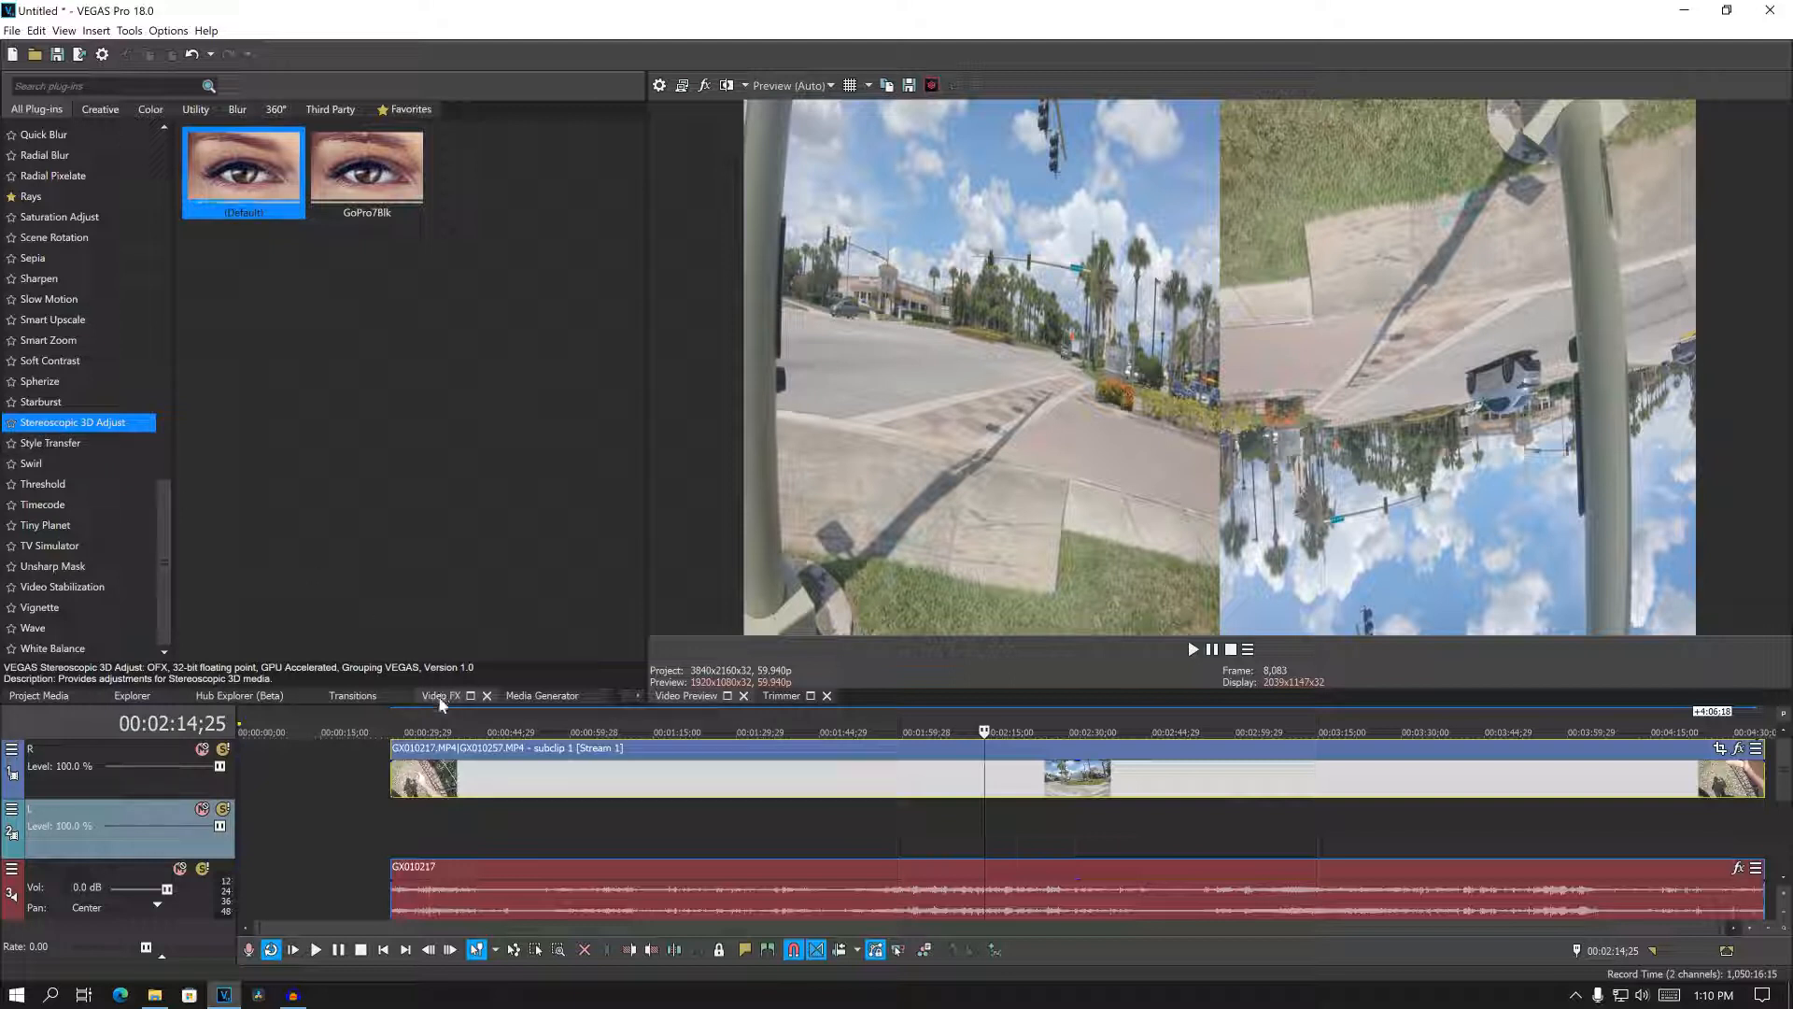
{"action": "scroll", "coordinate": [177, 509], "scroll_direction": "up", "scroll_amount": 5}
{"action": "scroll", "coordinate": [178, 509], "scroll_direction": "down", "scroll_amount": 5}
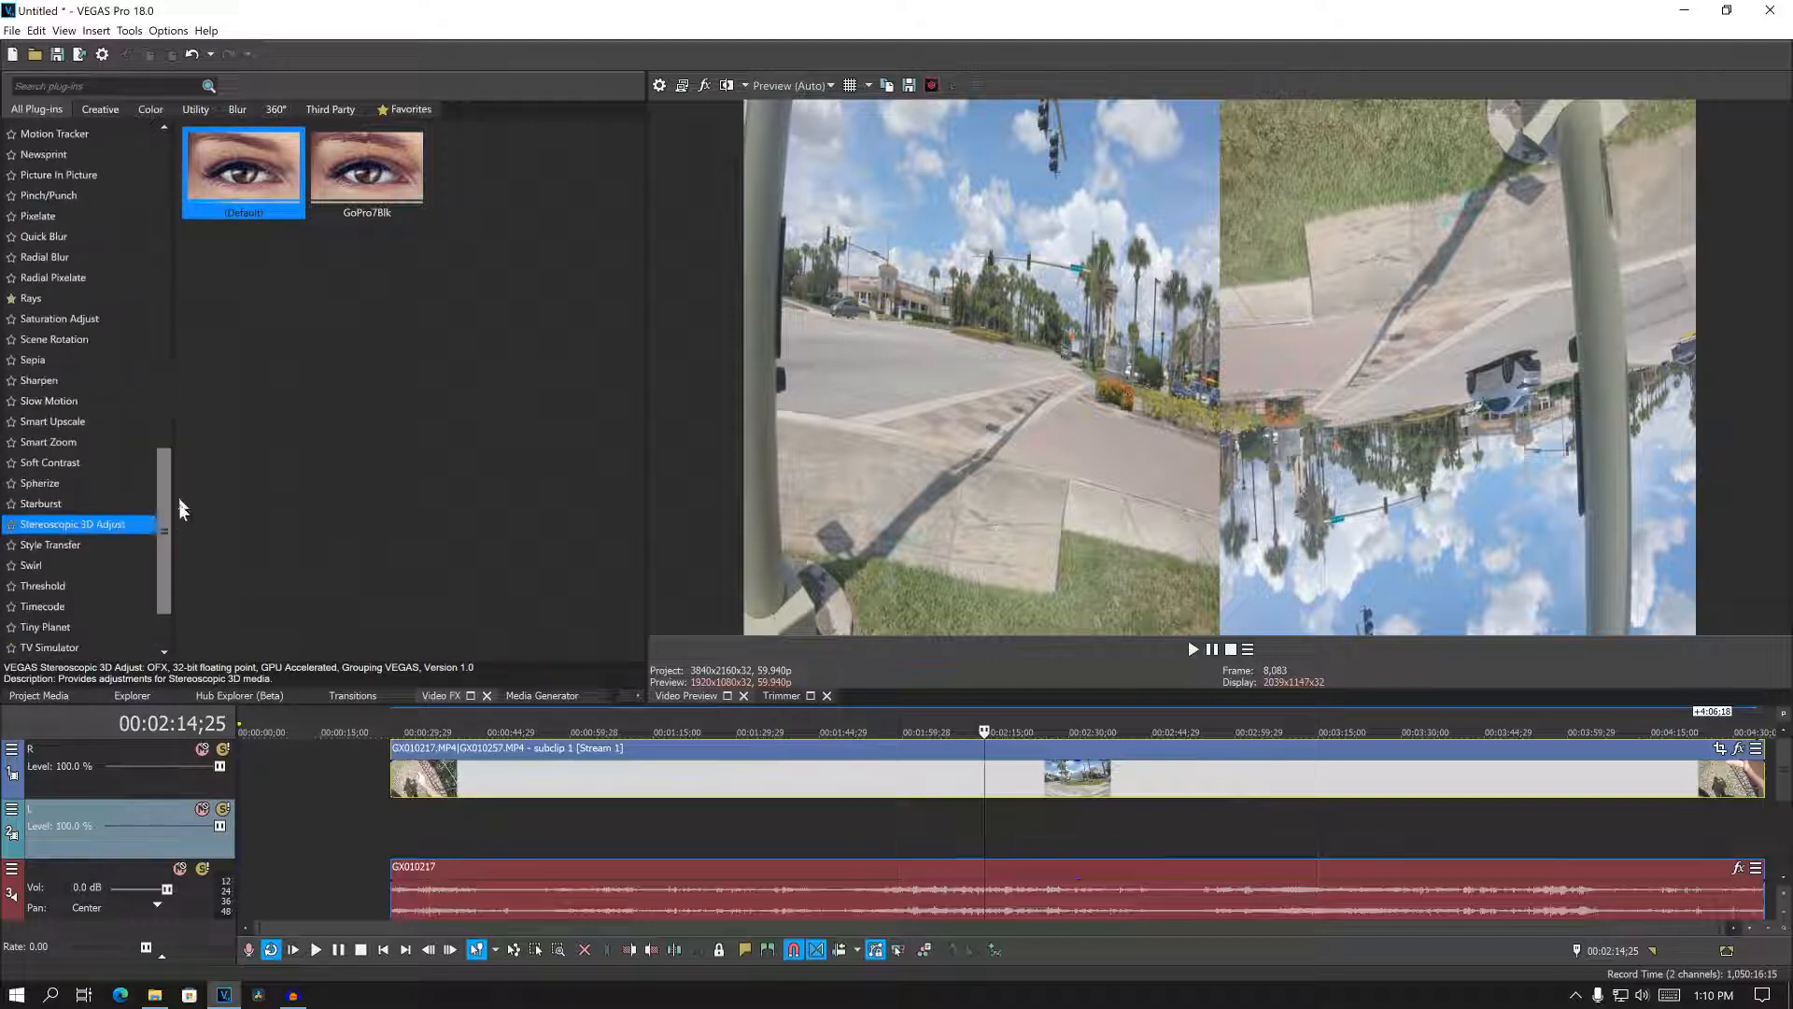
{"action": "left_click_drag", "start_coordinate": [213, 196], "coordinate": [952, 772]}
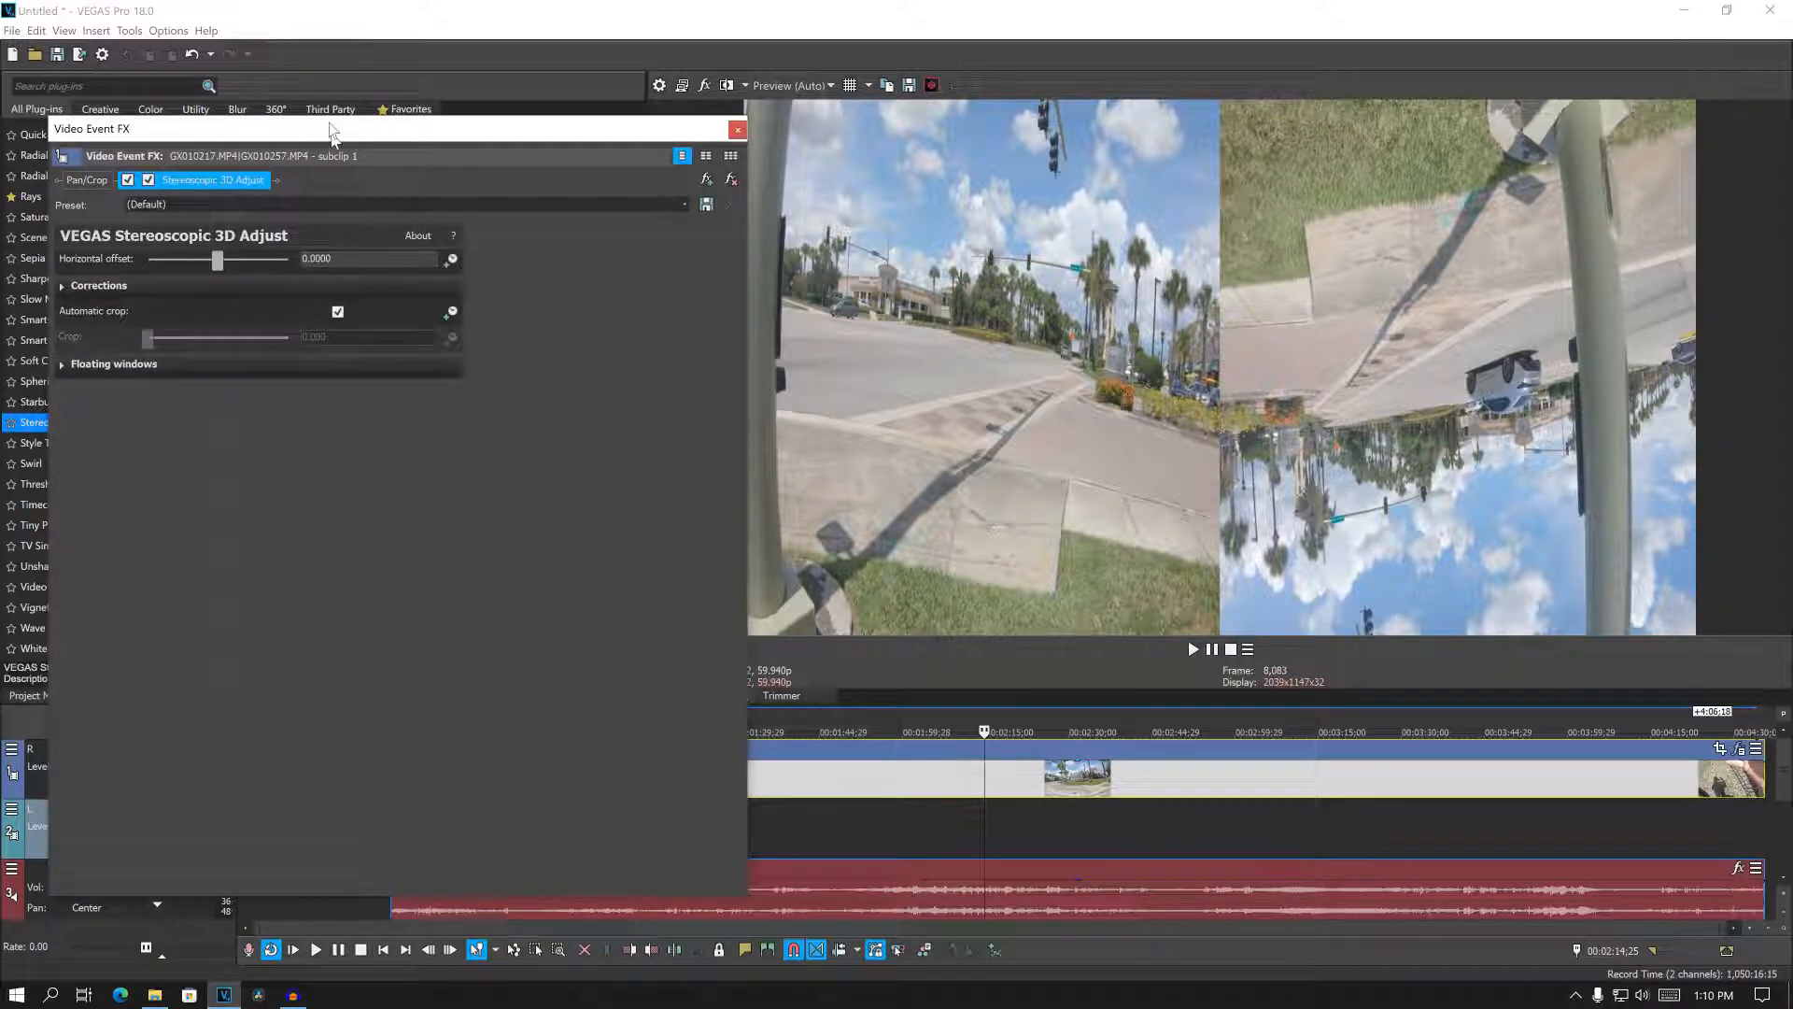
{"action": "left_click_drag", "start_coordinate": [341, 131], "coordinate": [601, 228]}
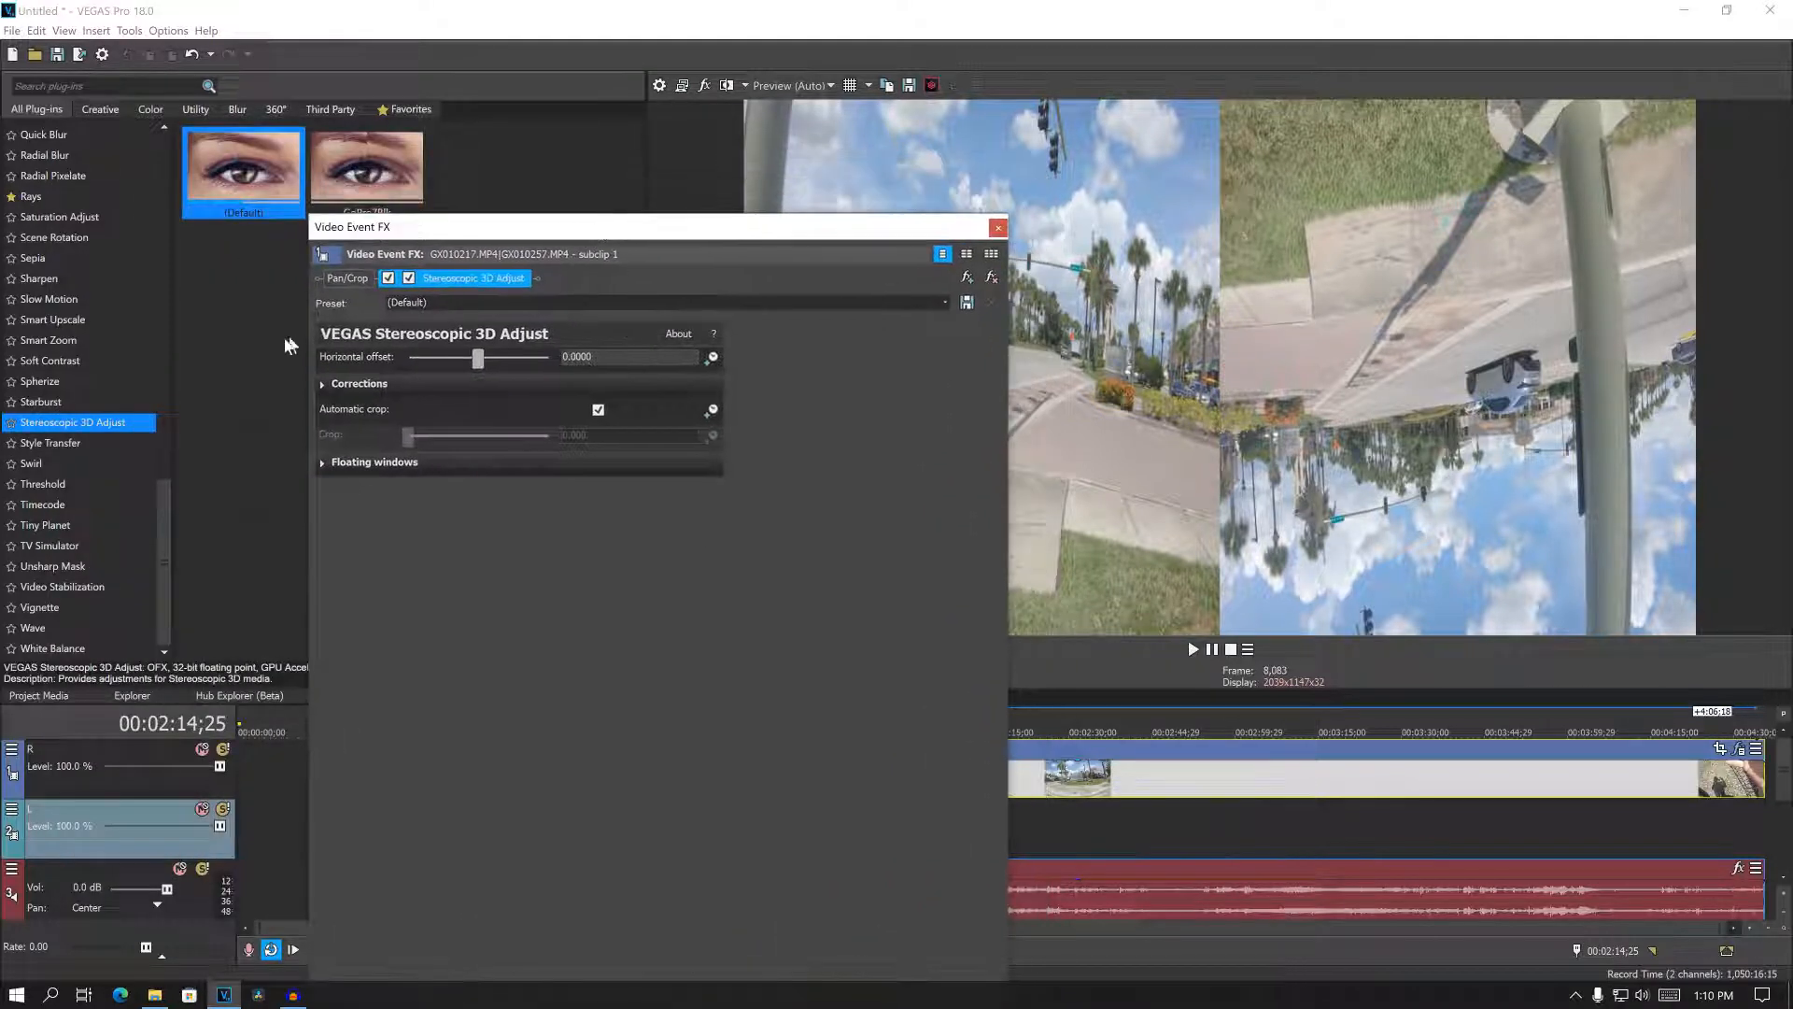
- Set Flip horizontal and Flip vertical to Right in the subclip's Stereoscopic 3D Adjust corrections
{"action": "left_click", "coordinate": [322, 384]}
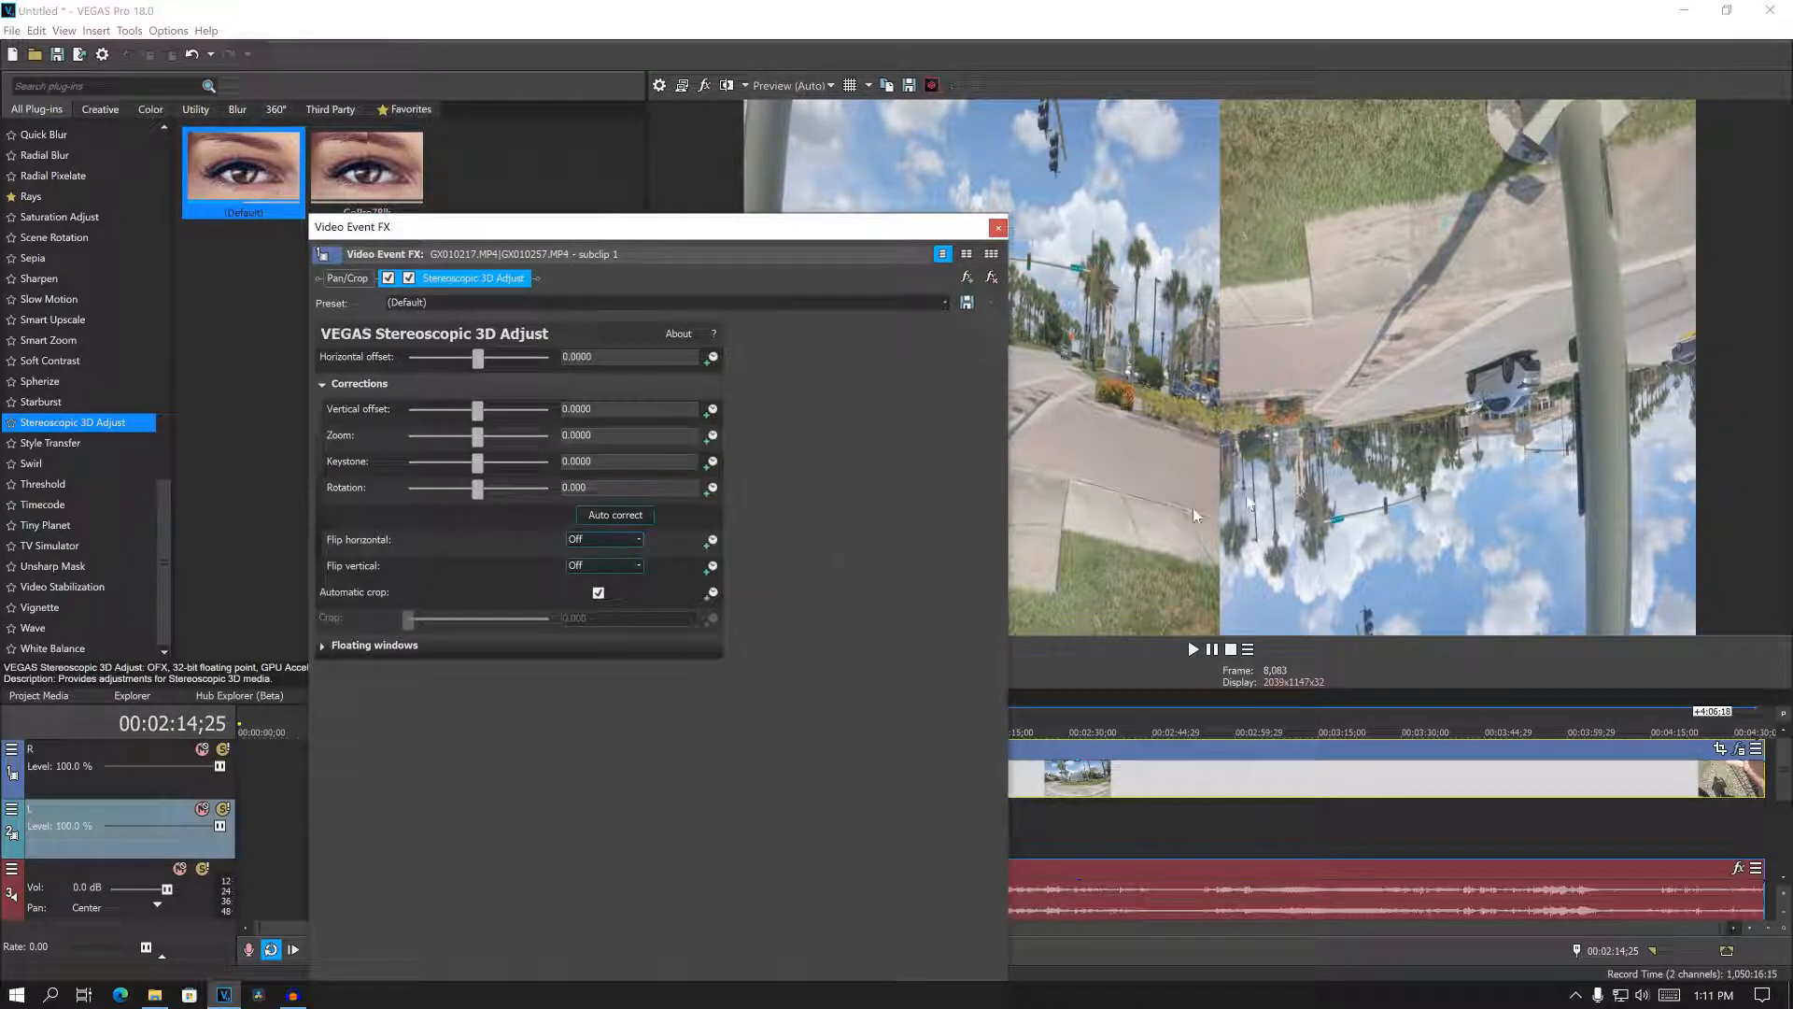
{"action": "left_click", "coordinate": [611, 540]}
{"action": "left_click", "coordinate": [587, 577]}
{"action": "left_click", "coordinate": [602, 565]}
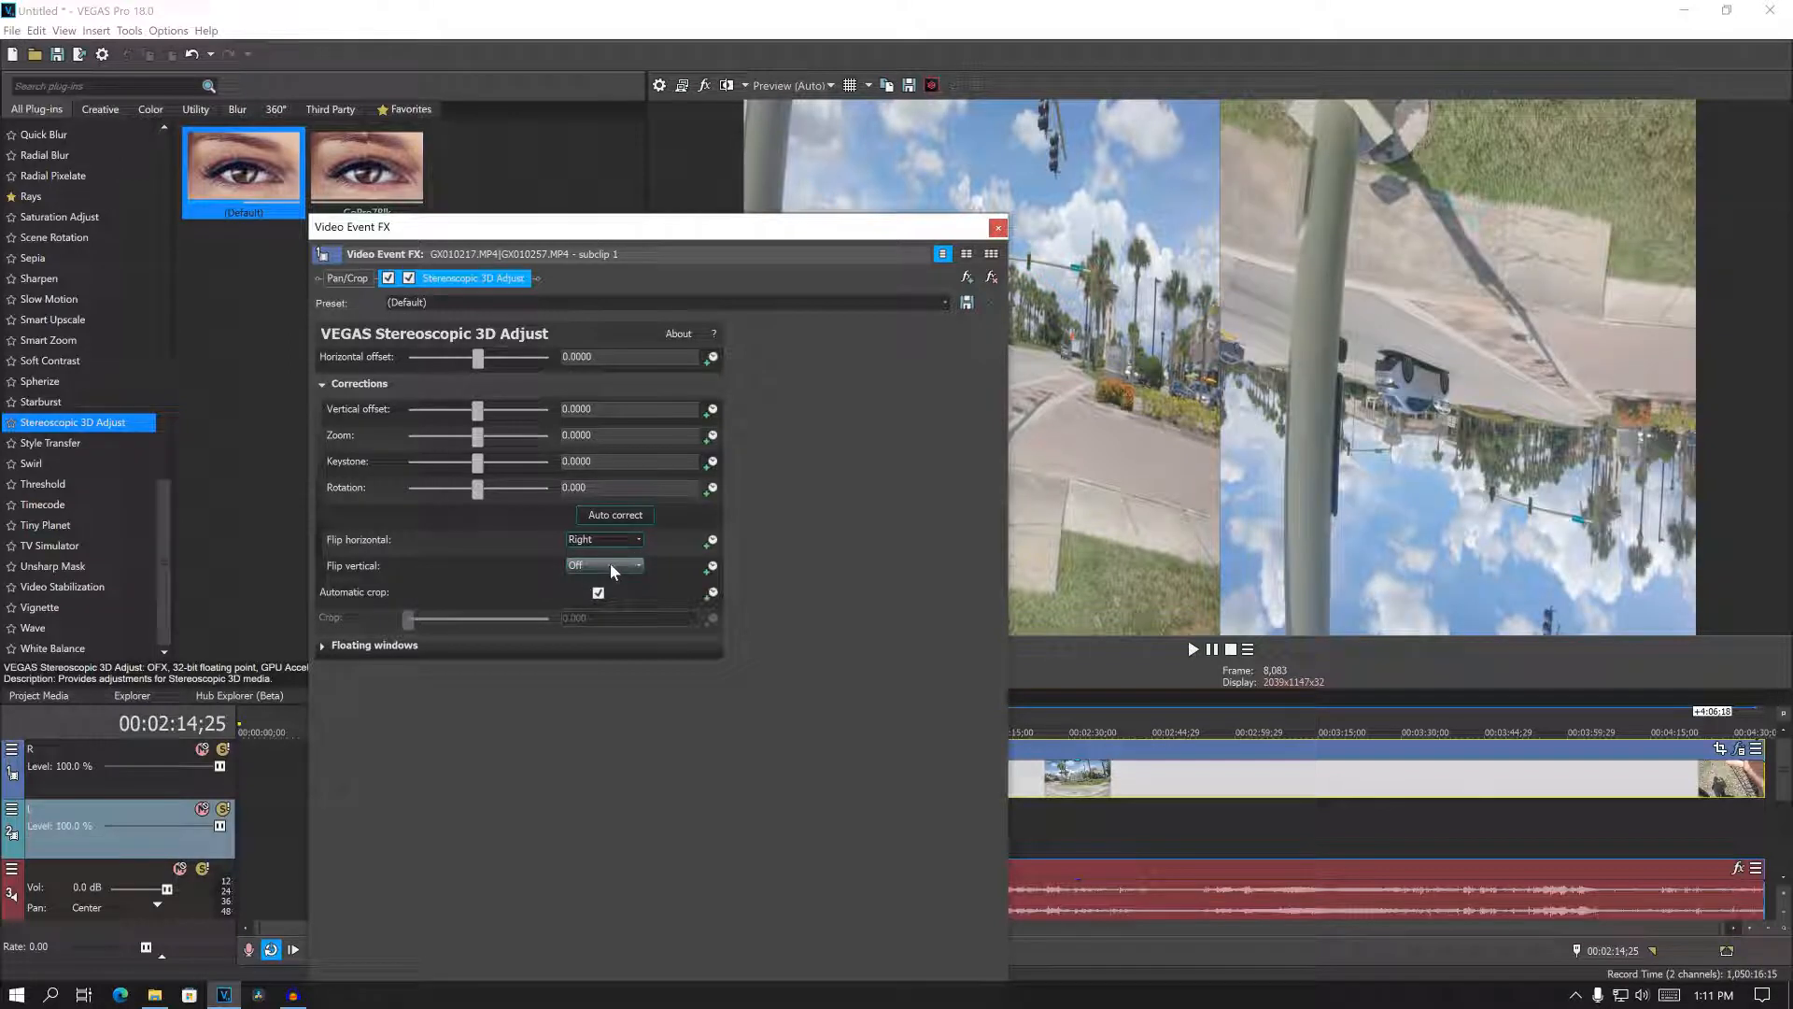
{"action": "left_click", "coordinate": [581, 604]}
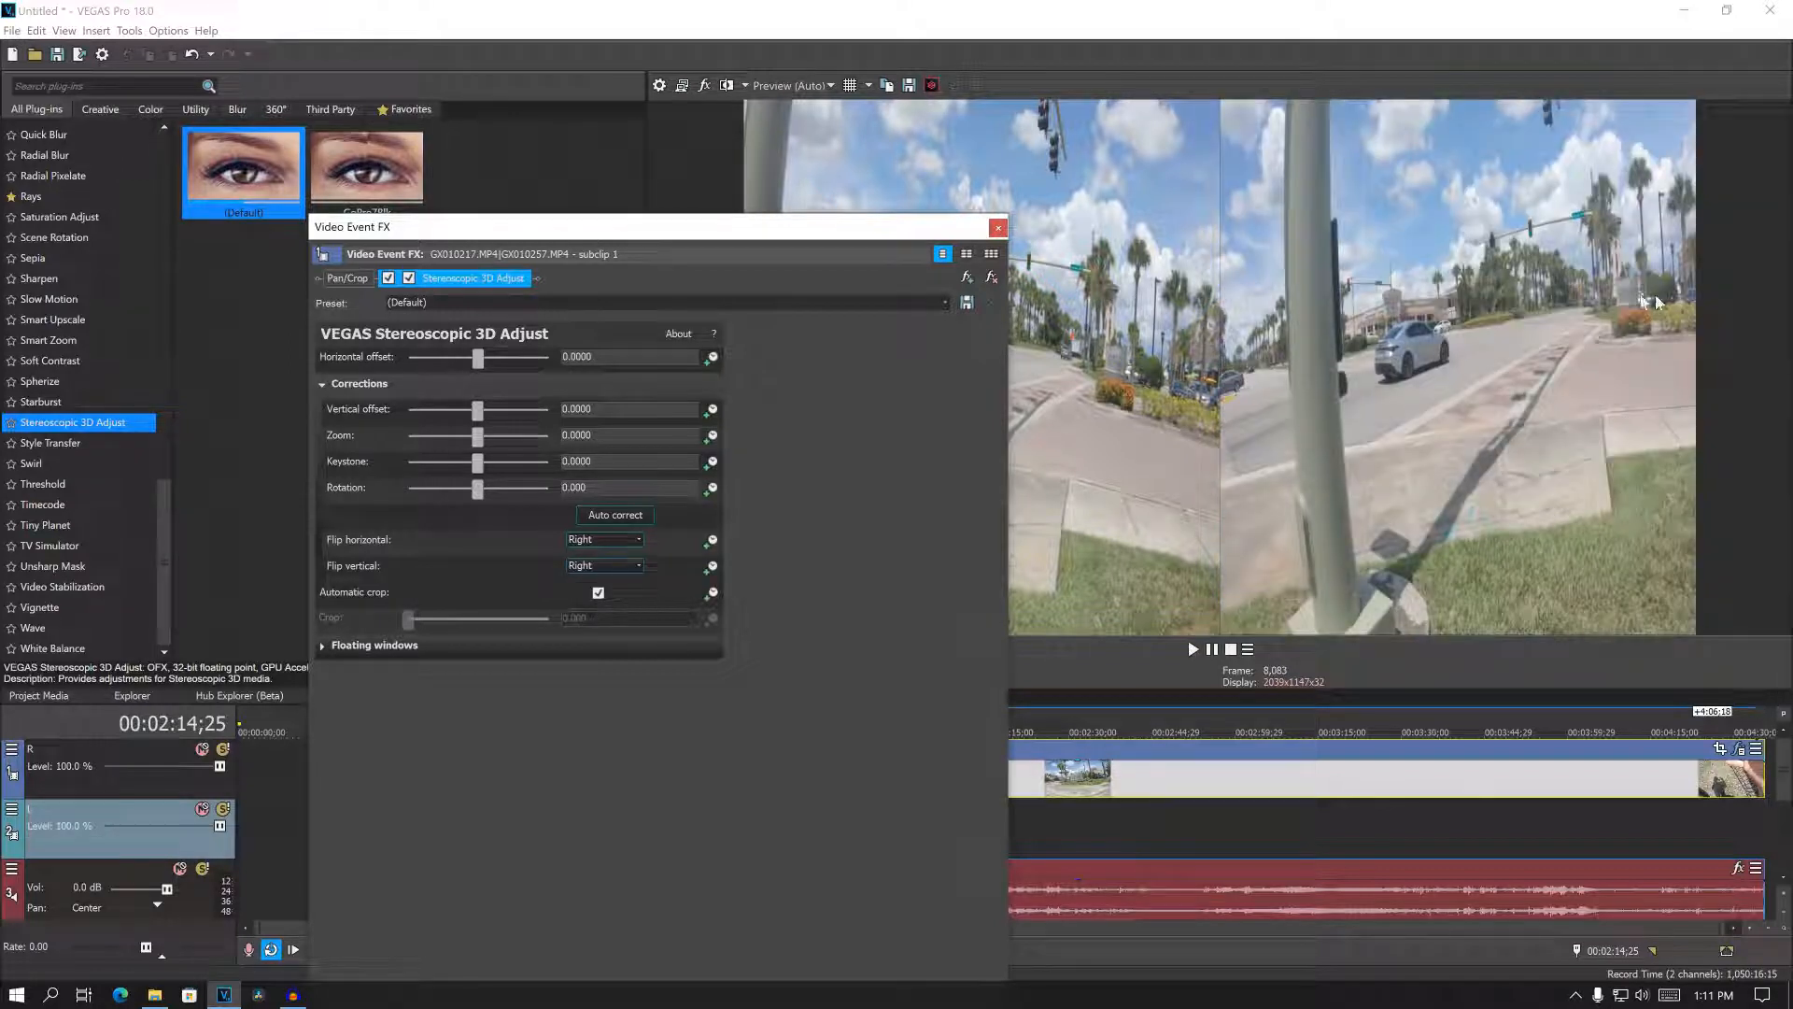
{"action": "left_click", "coordinate": [998, 227]}
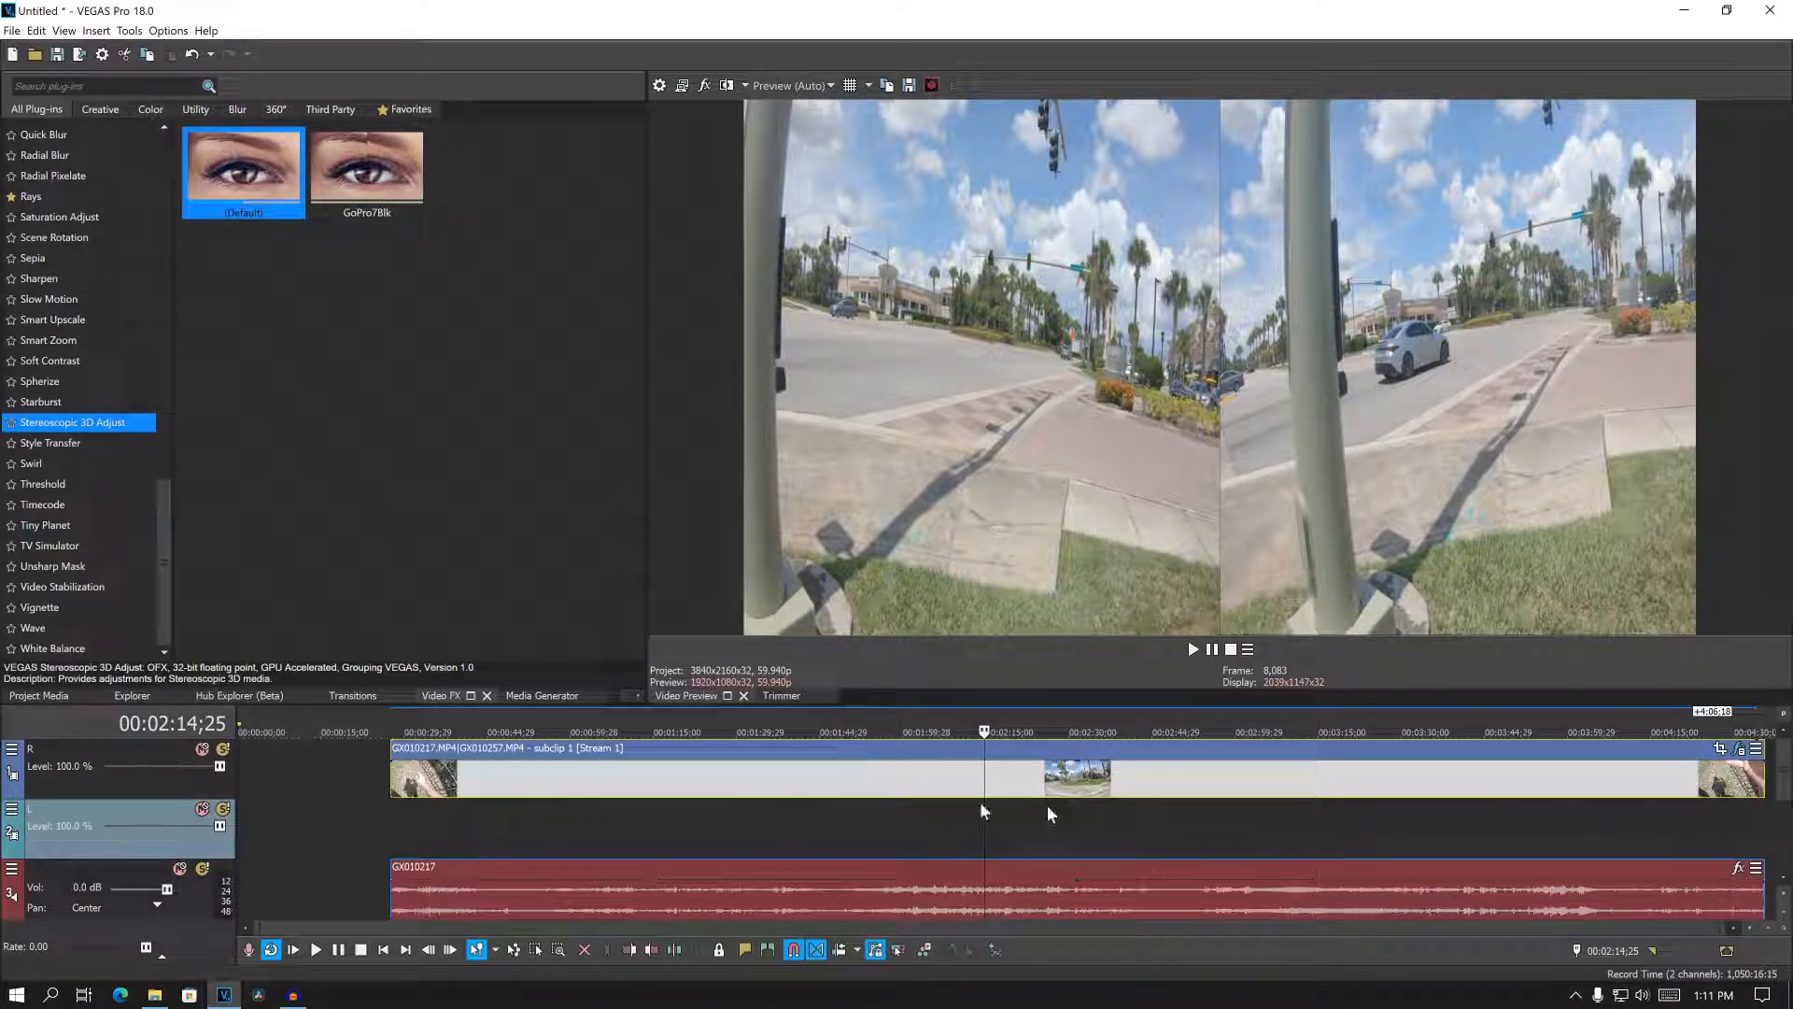
- Undo the Stereoscopic 3D Adjust flips, the added effect and the pairing of the two video events
{"action": "scroll", "coordinate": [1244, 824], "scroll_direction": "down", "scroll_amount": 2}
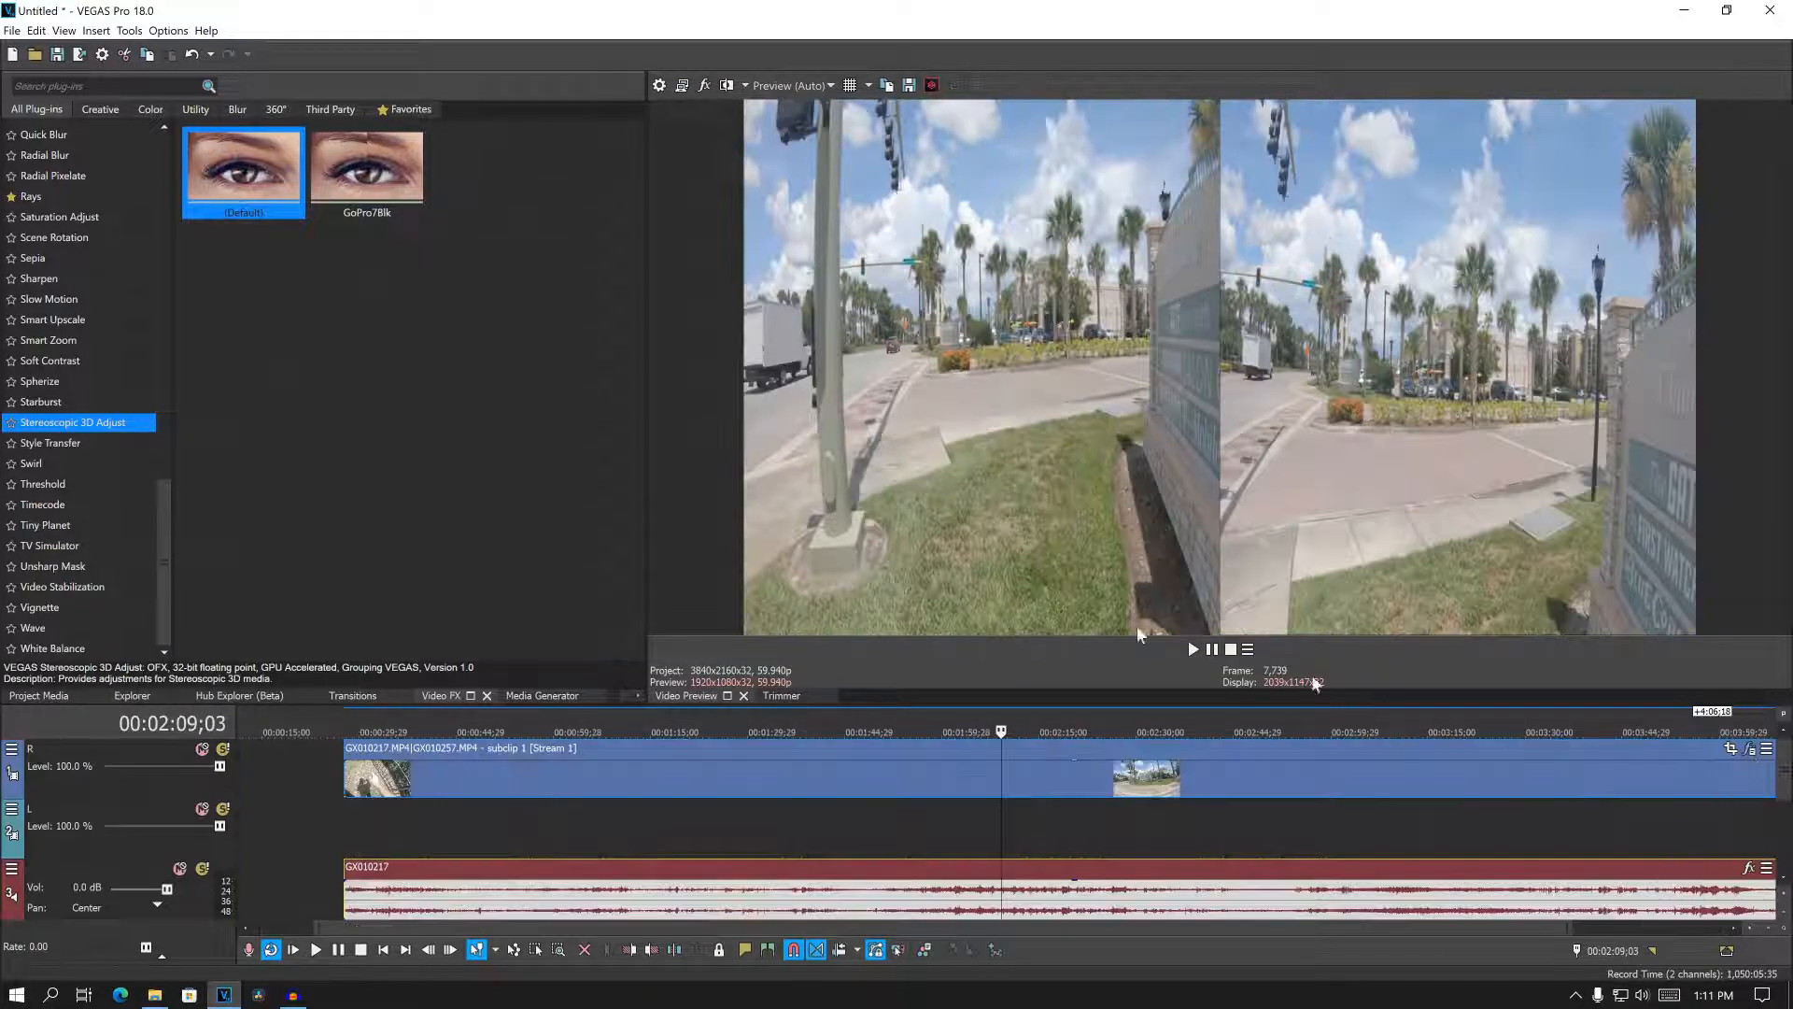
{"action": "left_click", "coordinate": [36, 31]}
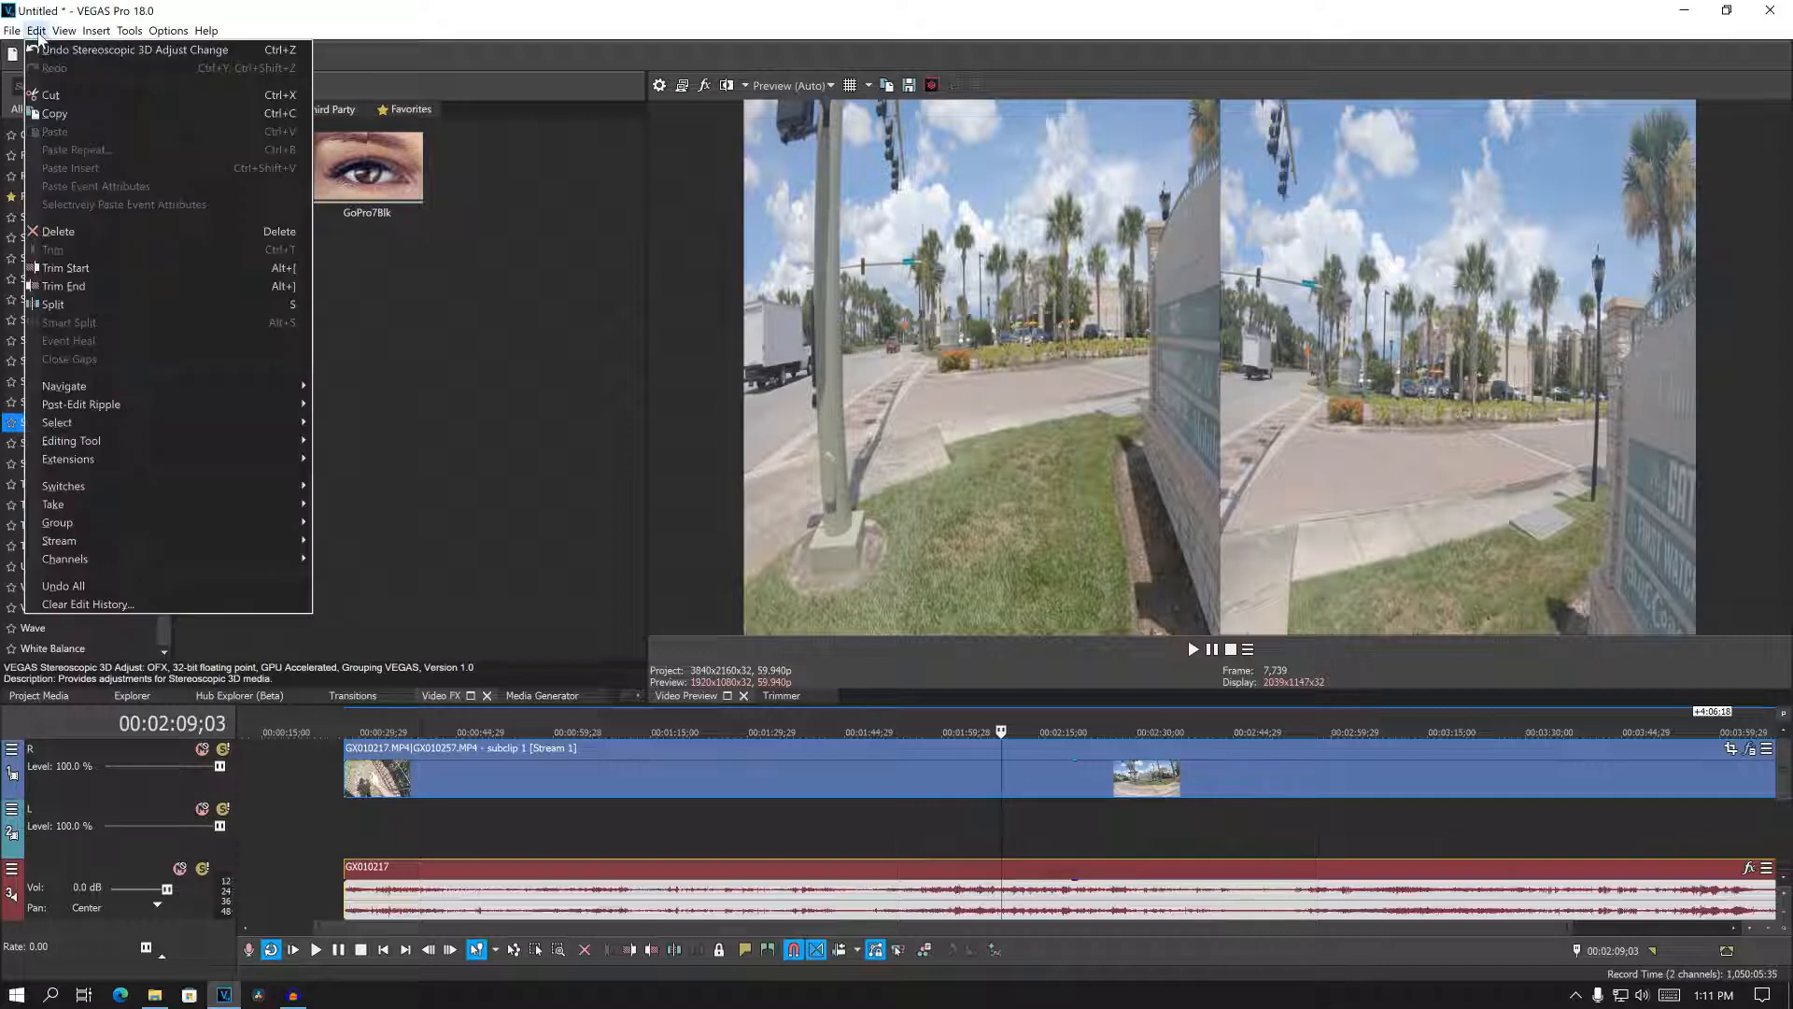
{"action": "left_click", "coordinate": [45, 53]}
{"action": "left_click", "coordinate": [37, 32]}
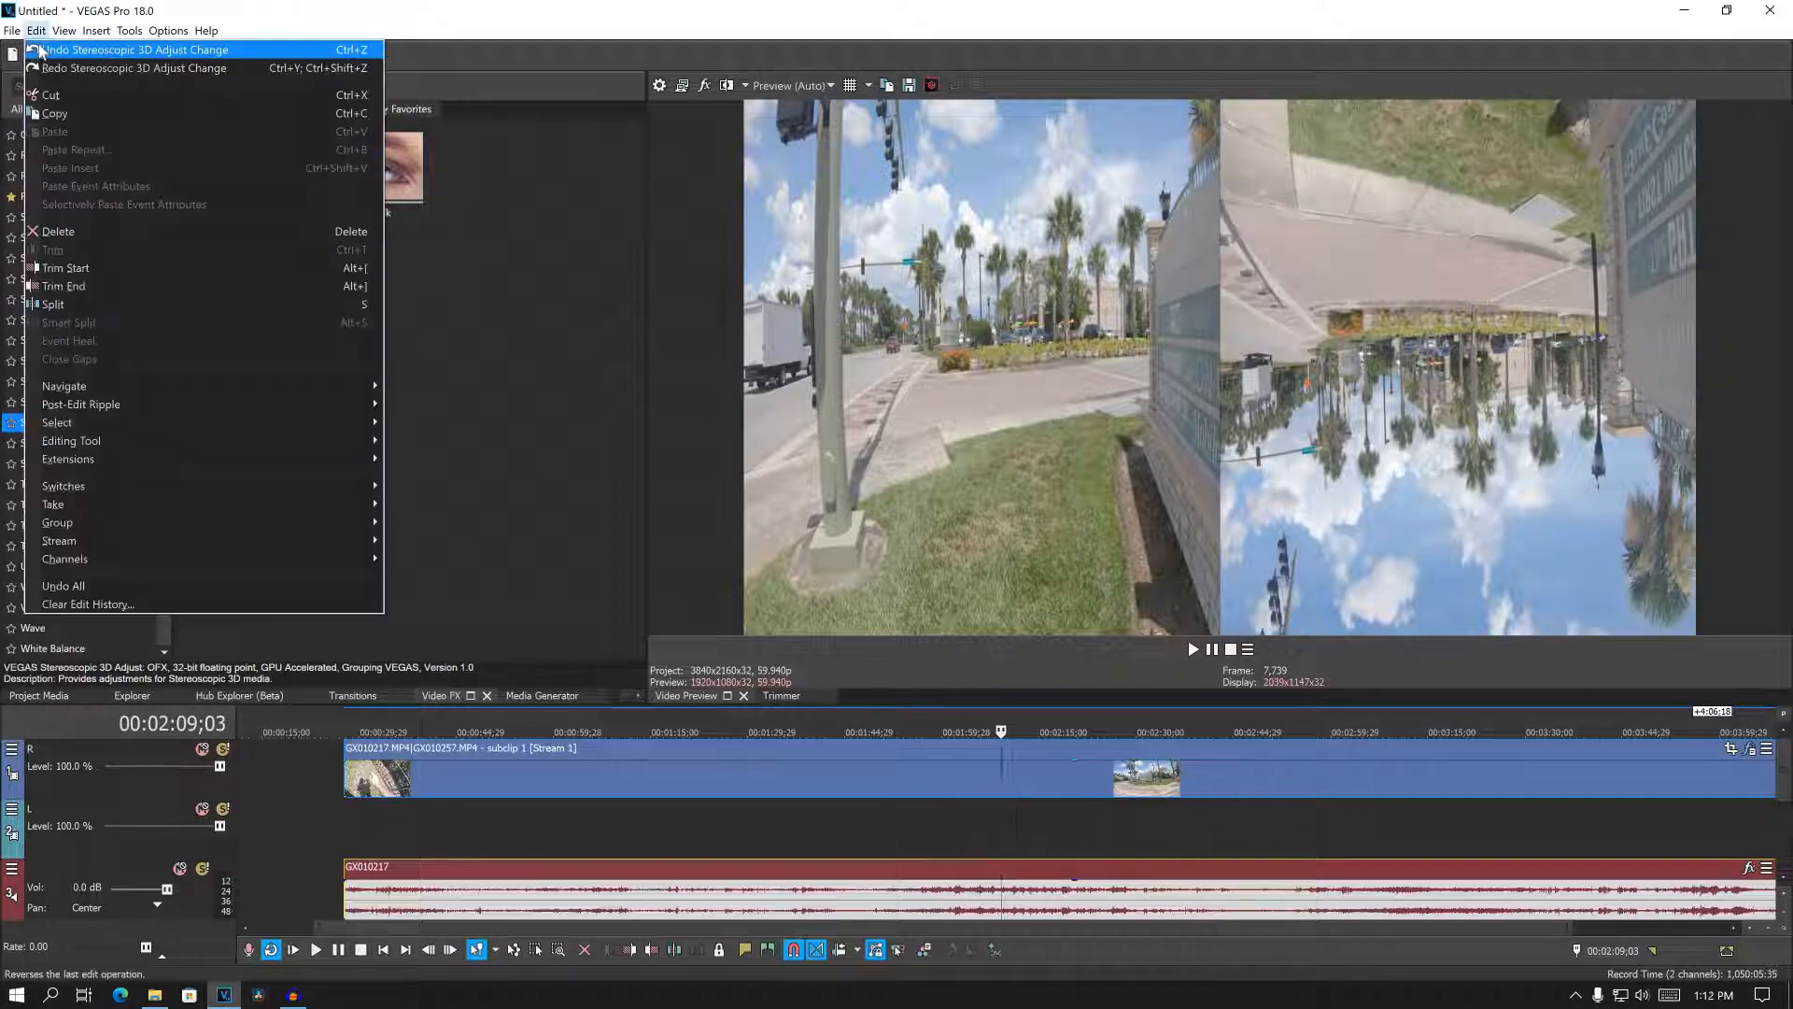
{"action": "left_click", "coordinate": [40, 52]}
{"action": "left_click", "coordinate": [36, 31]}
{"action": "left_click", "coordinate": [41, 53]}
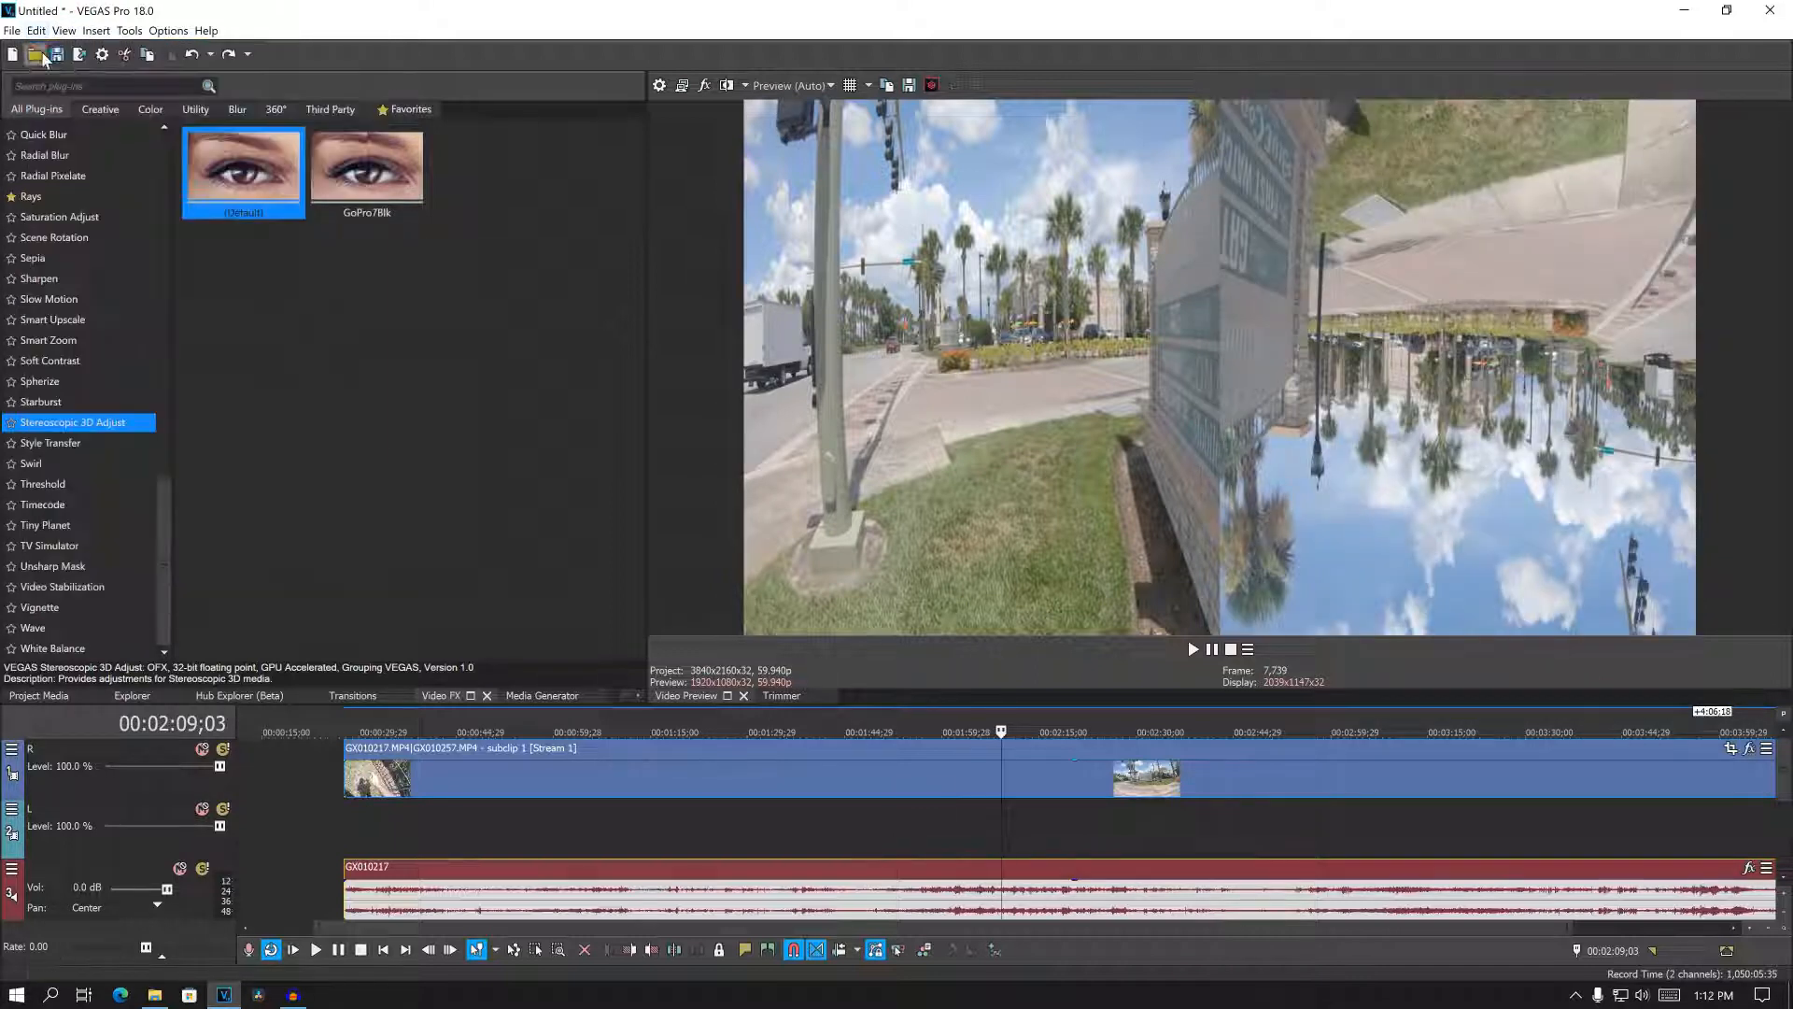
{"action": "left_click", "coordinate": [40, 32]}
{"action": "left_click", "coordinate": [45, 50]}
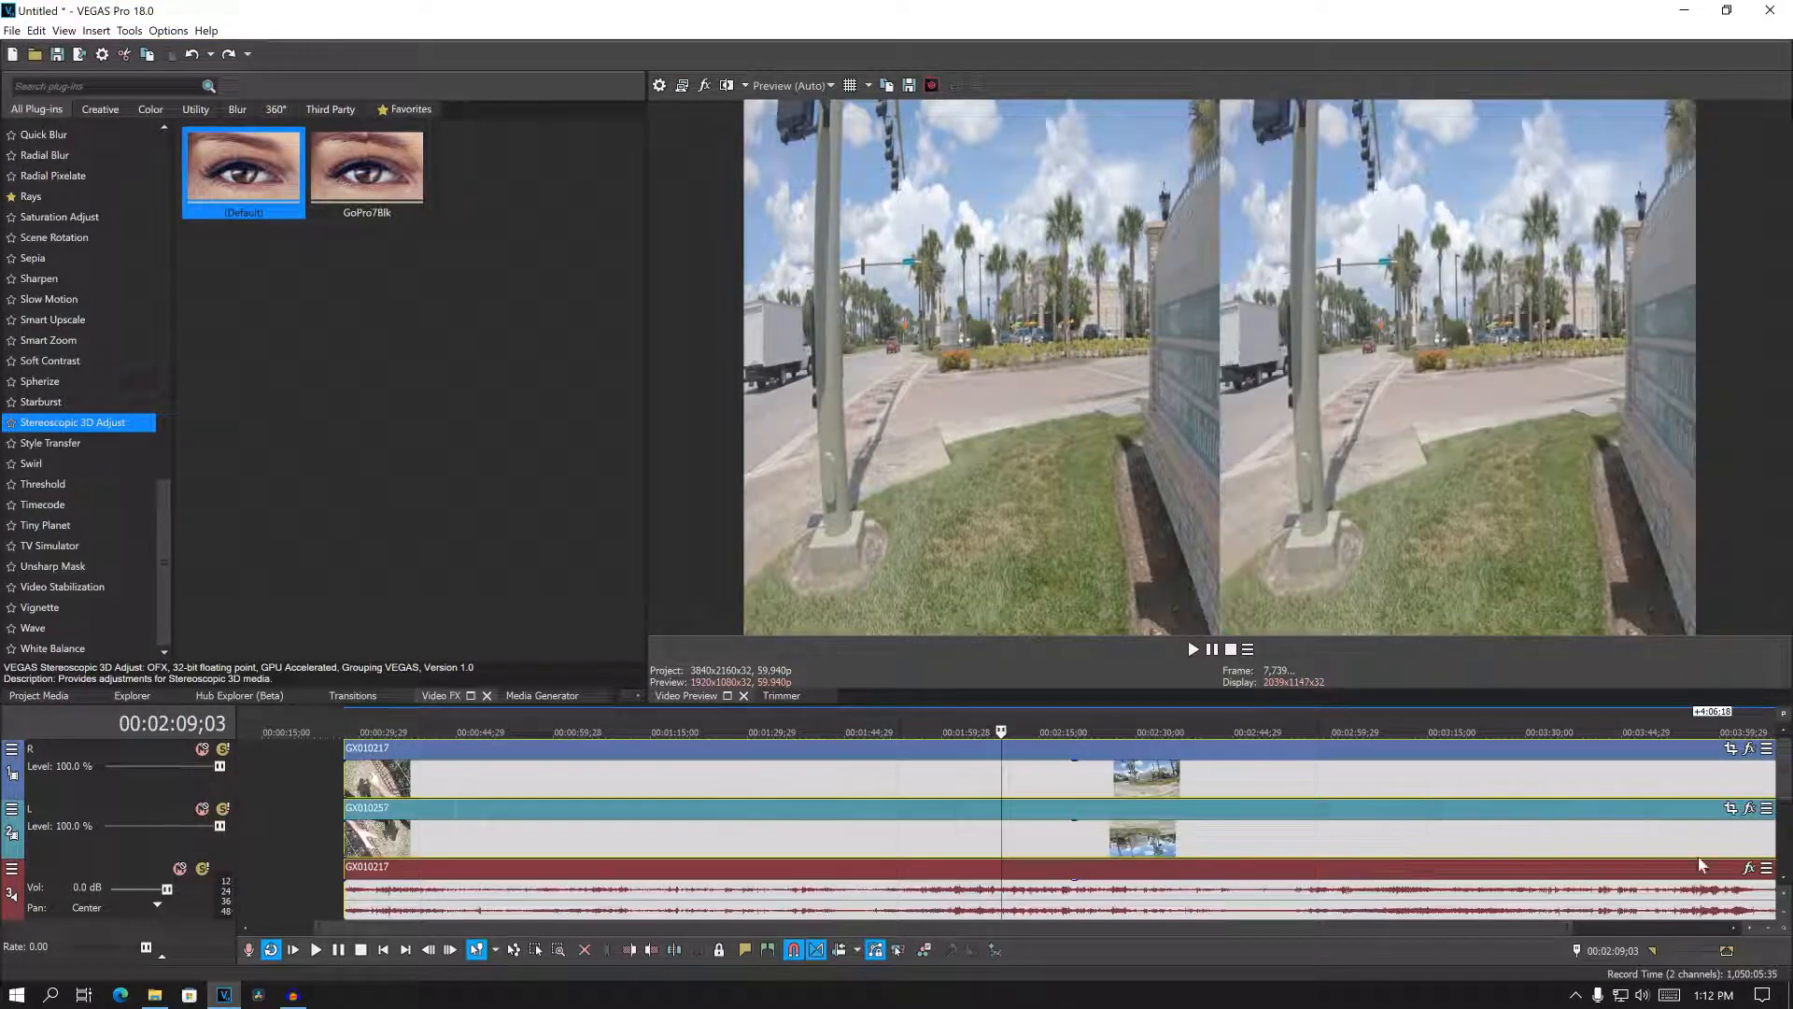
- Synchronize the audio of the GX010217 and GX010257 audio events to align the clips
{"action": "left_click_drag", "start_coordinate": [1787, 795], "coordinate": [1784, 839]}
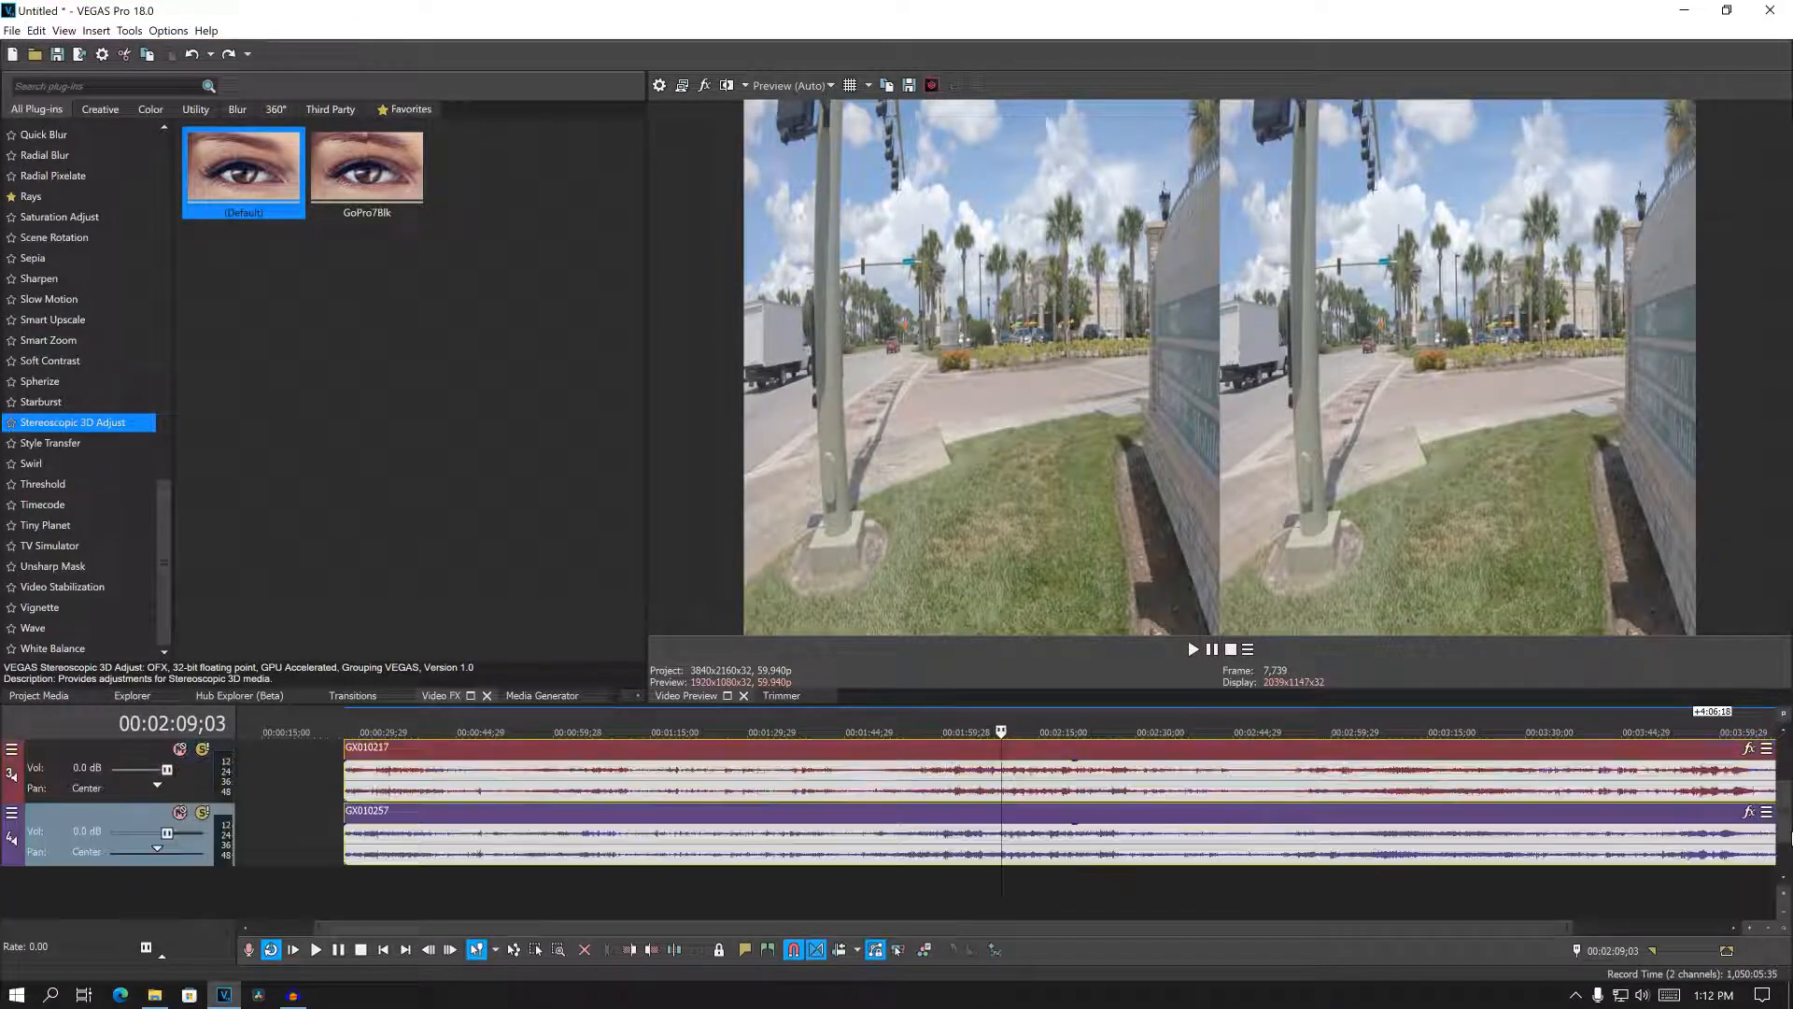
{"action": "left_click", "coordinate": [960, 853]}
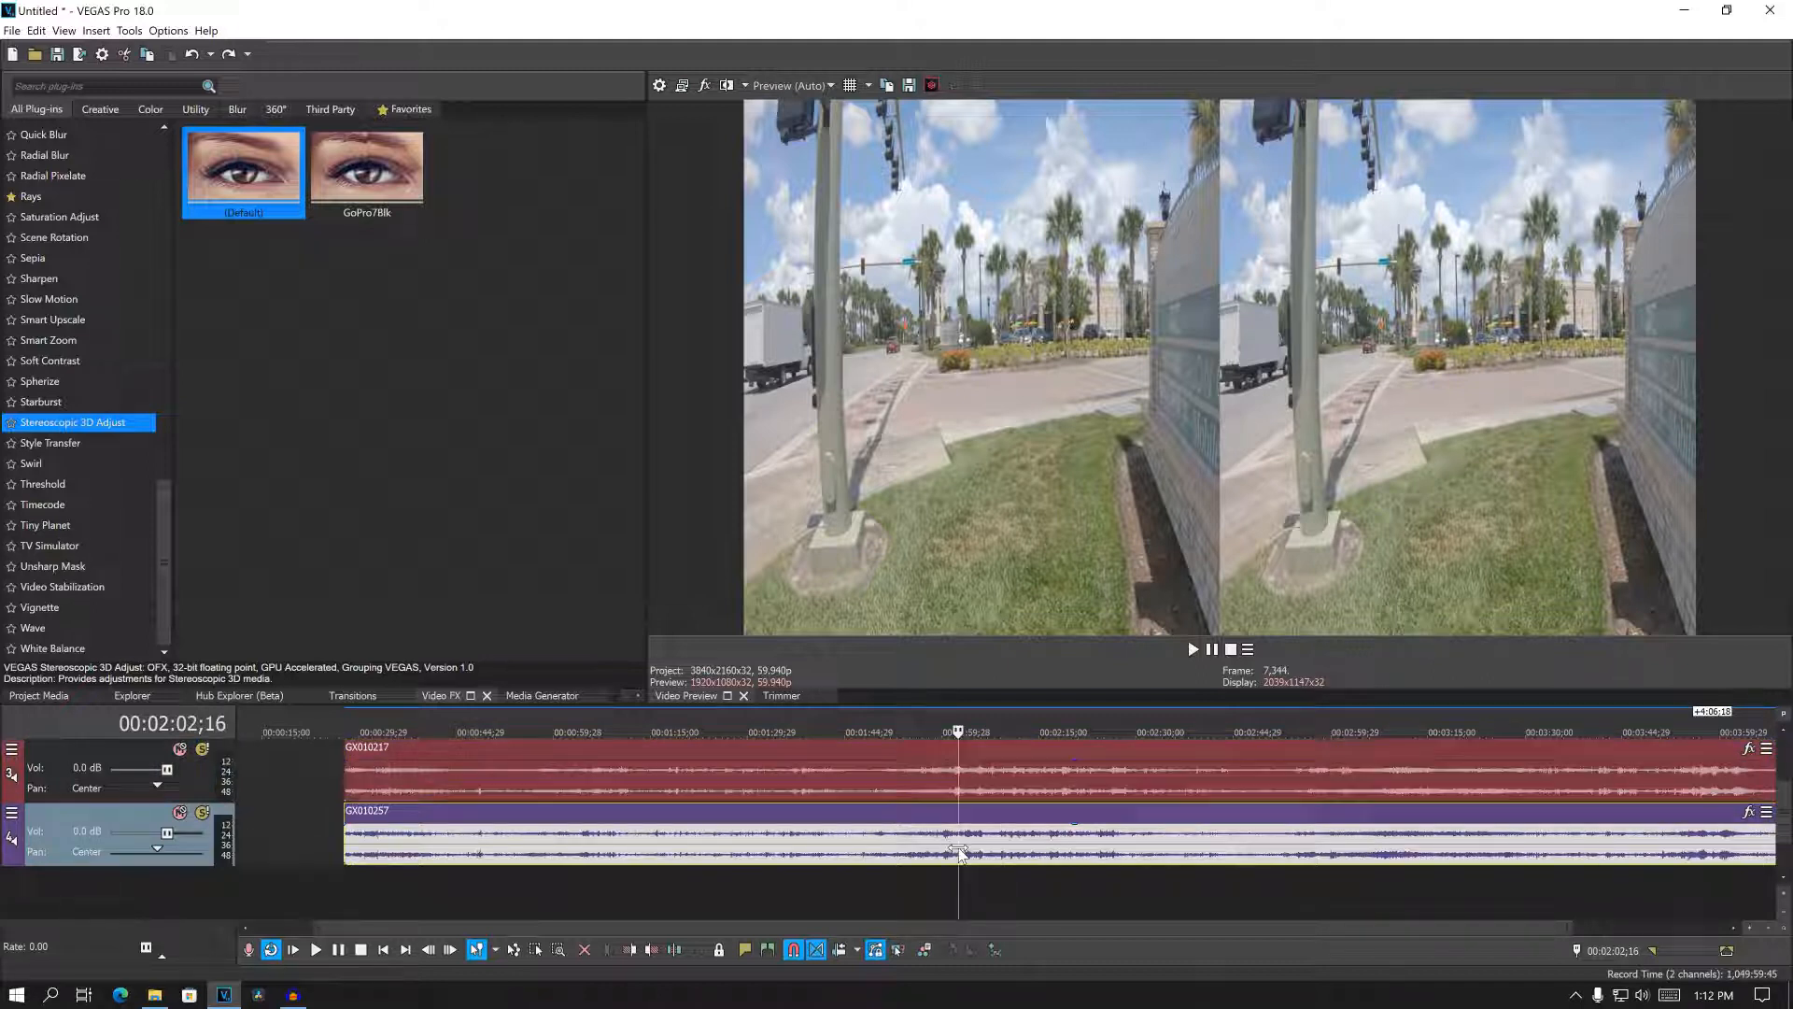
{"action": "right_click", "coordinate": [994, 784]}
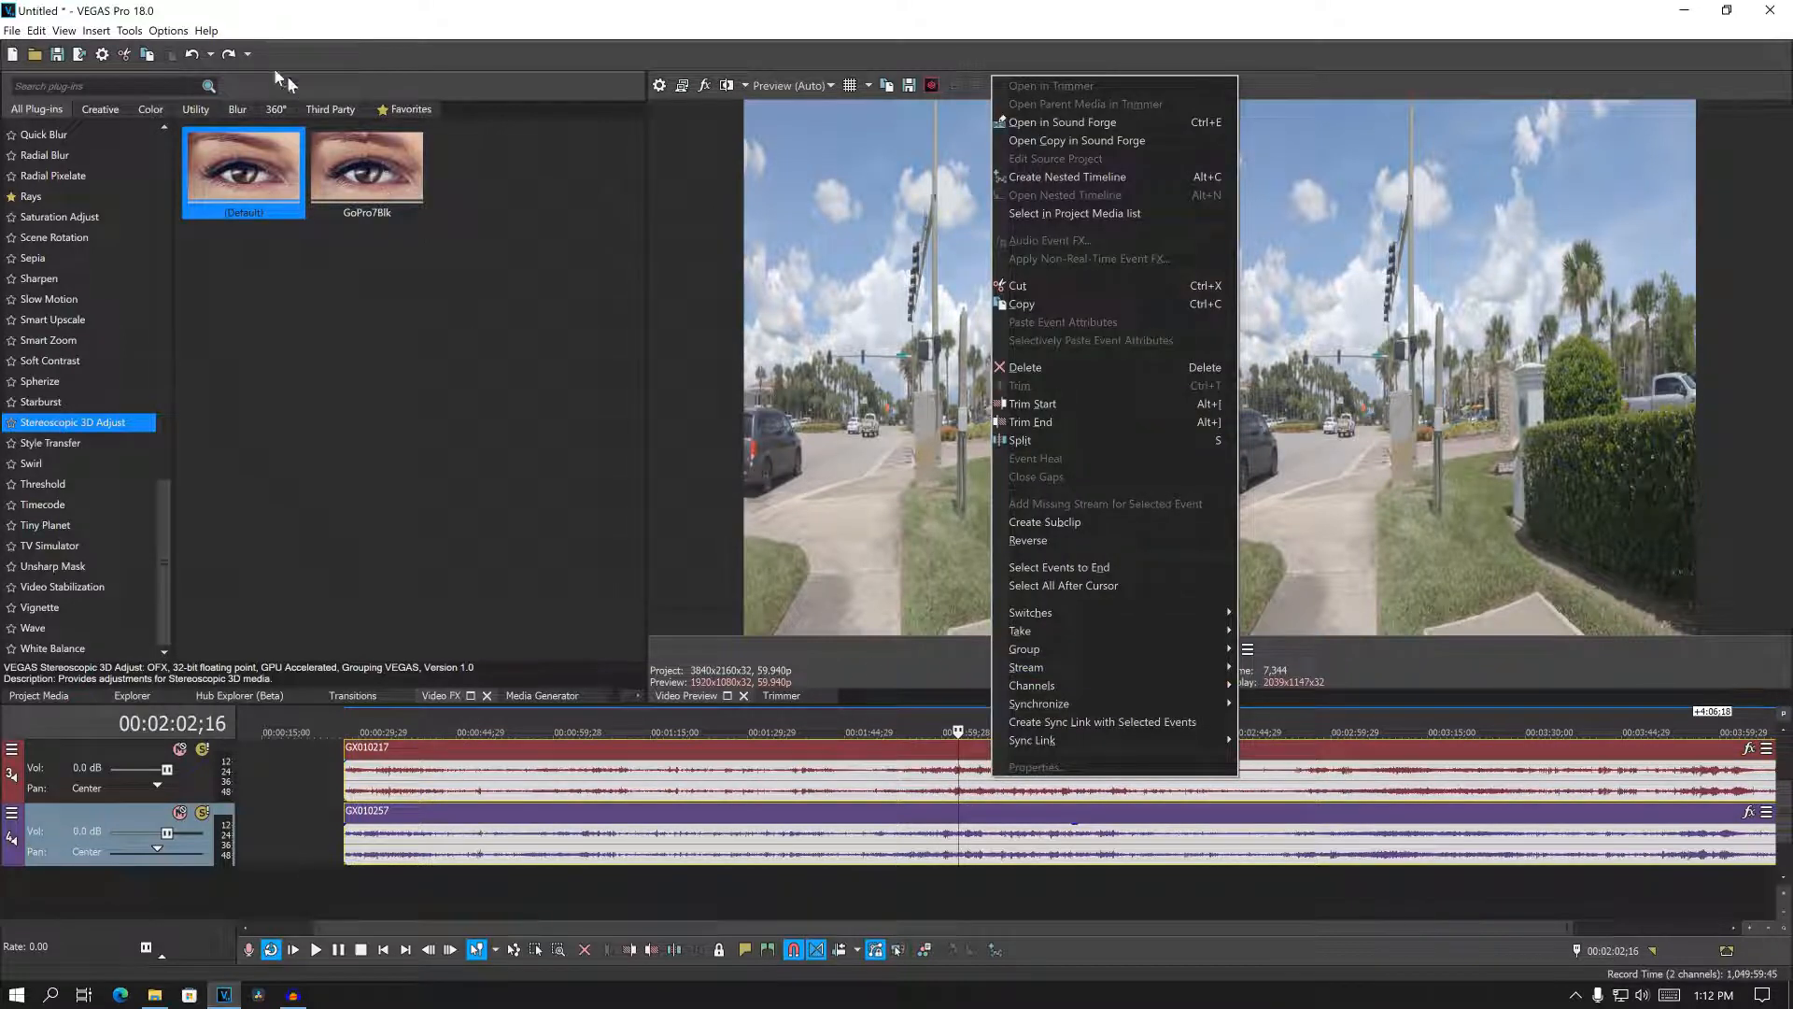
{"action": "left_click", "coordinate": [129, 31]}
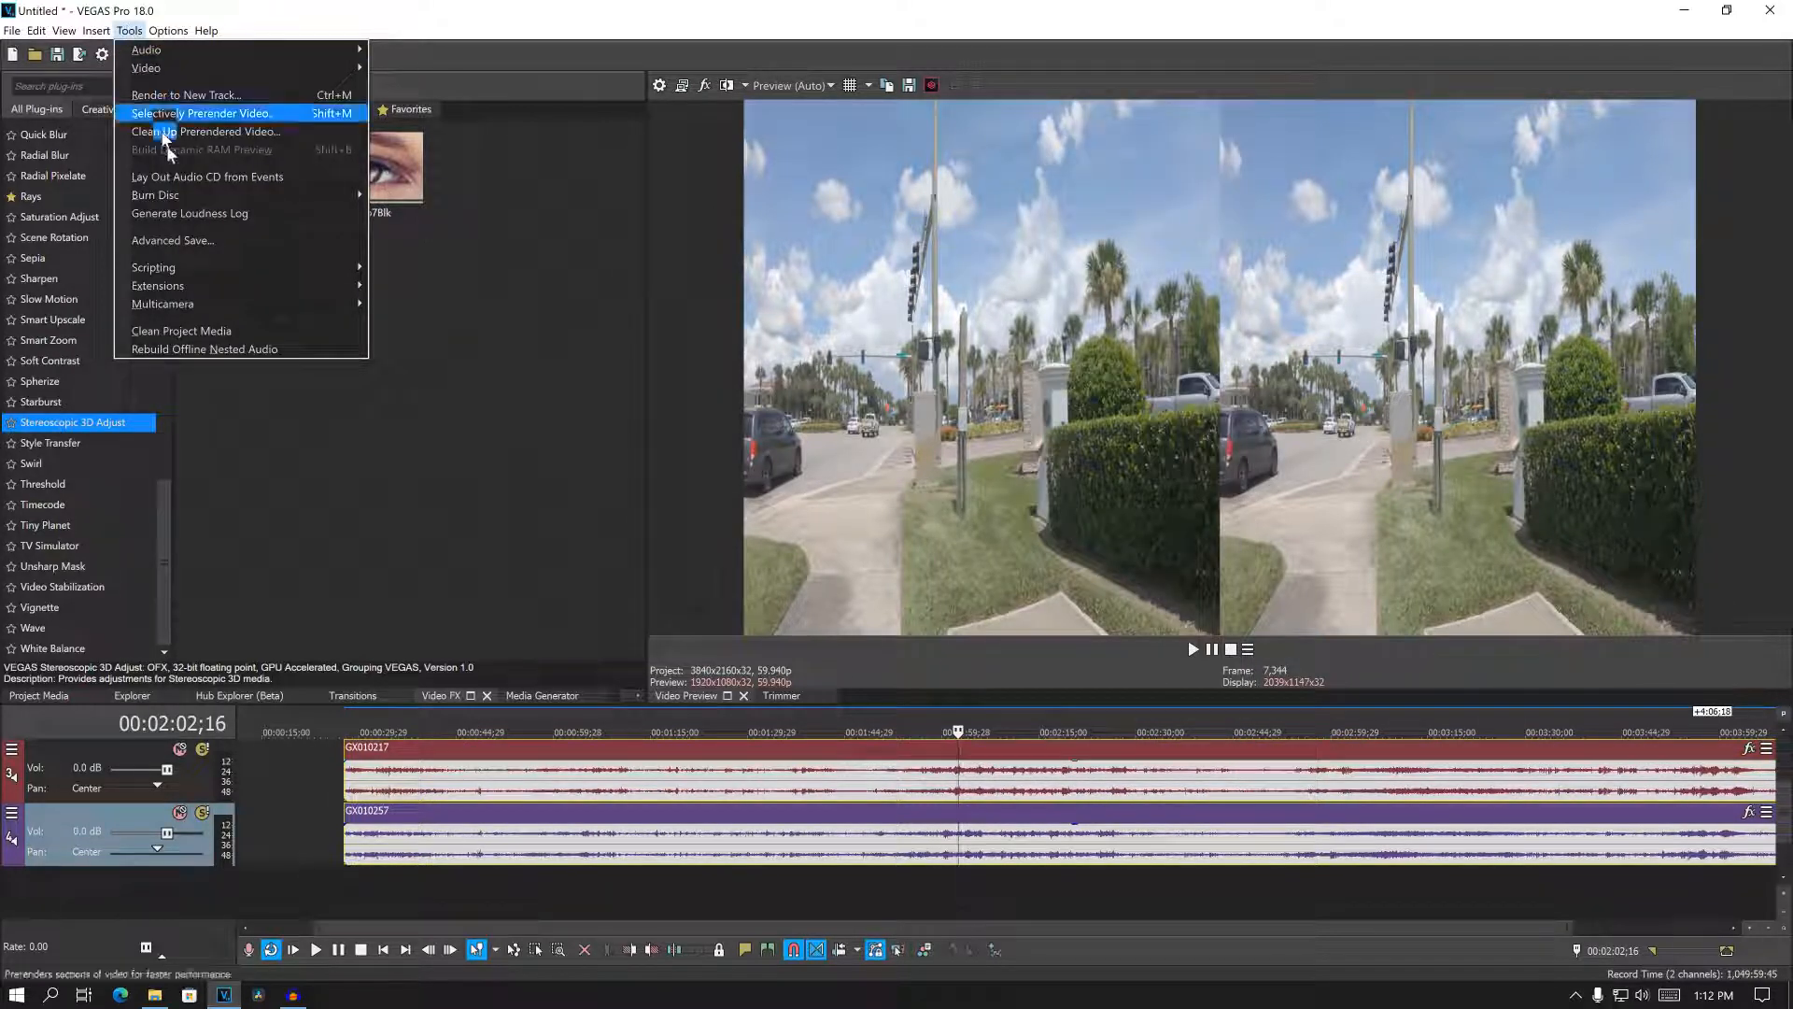
{"action": "mouse_move", "coordinate": [255, 307]}
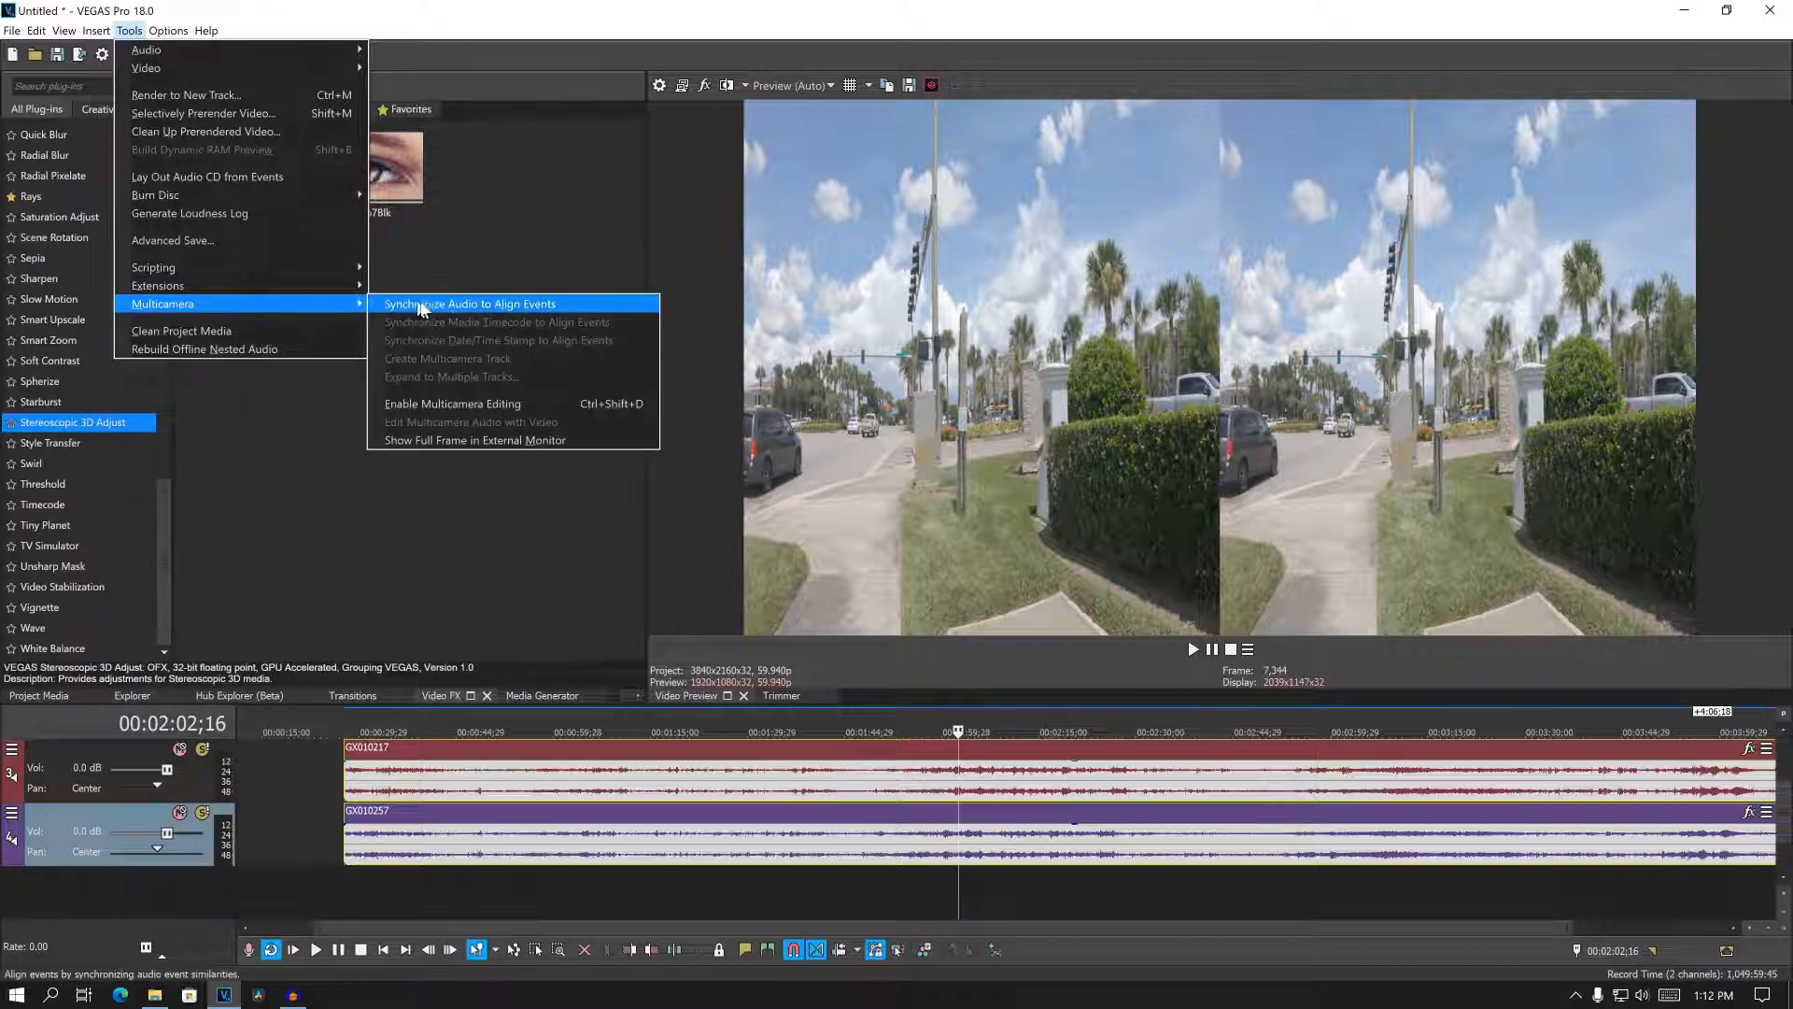
{"action": "left_click", "coordinate": [545, 306]}
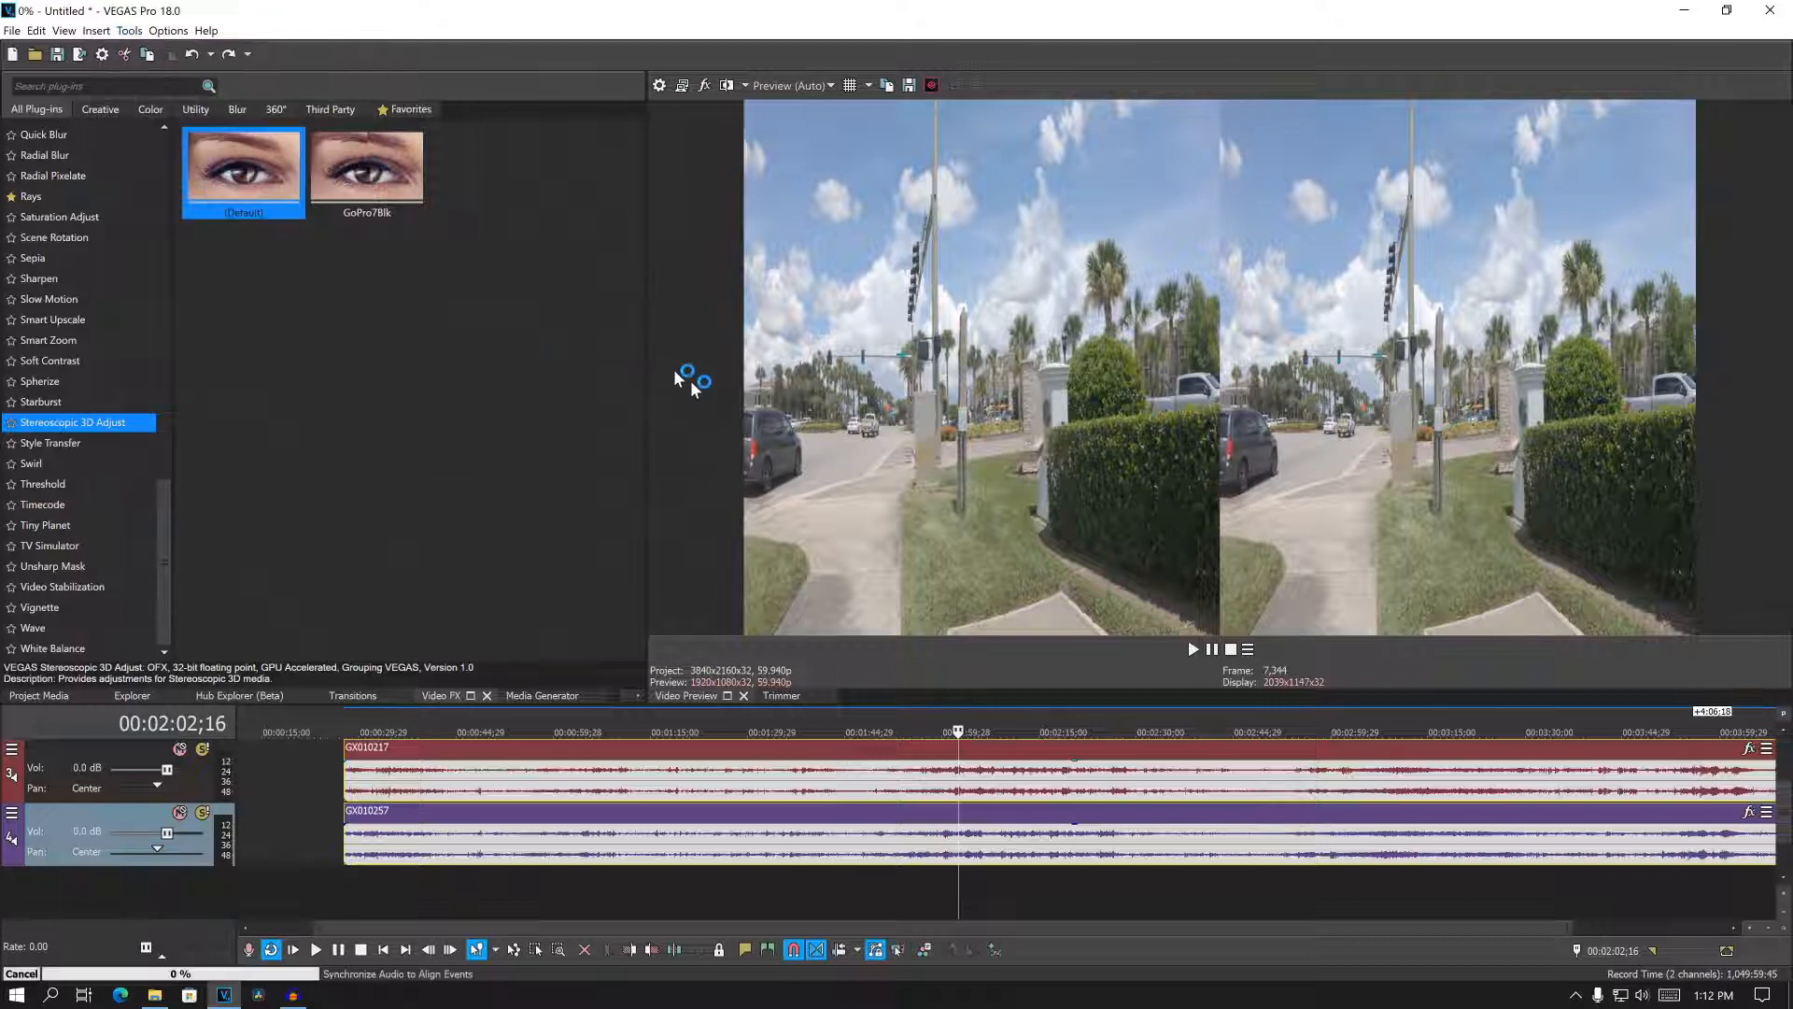